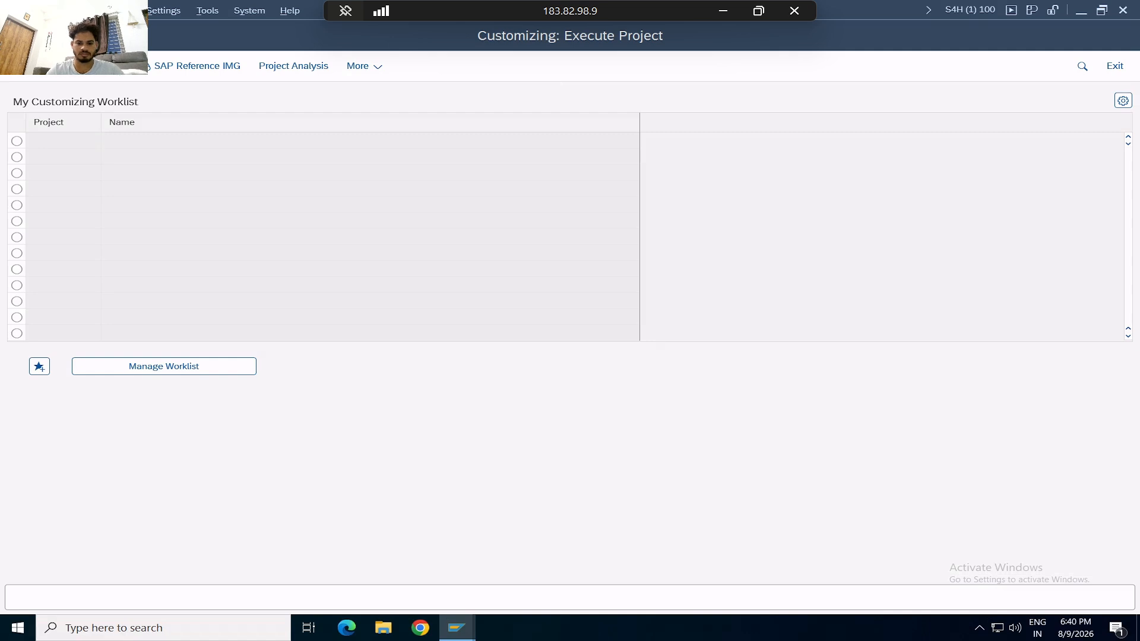
# Open the IS-U Migration Workbench for company ZCP
pyautogui.press('Return')
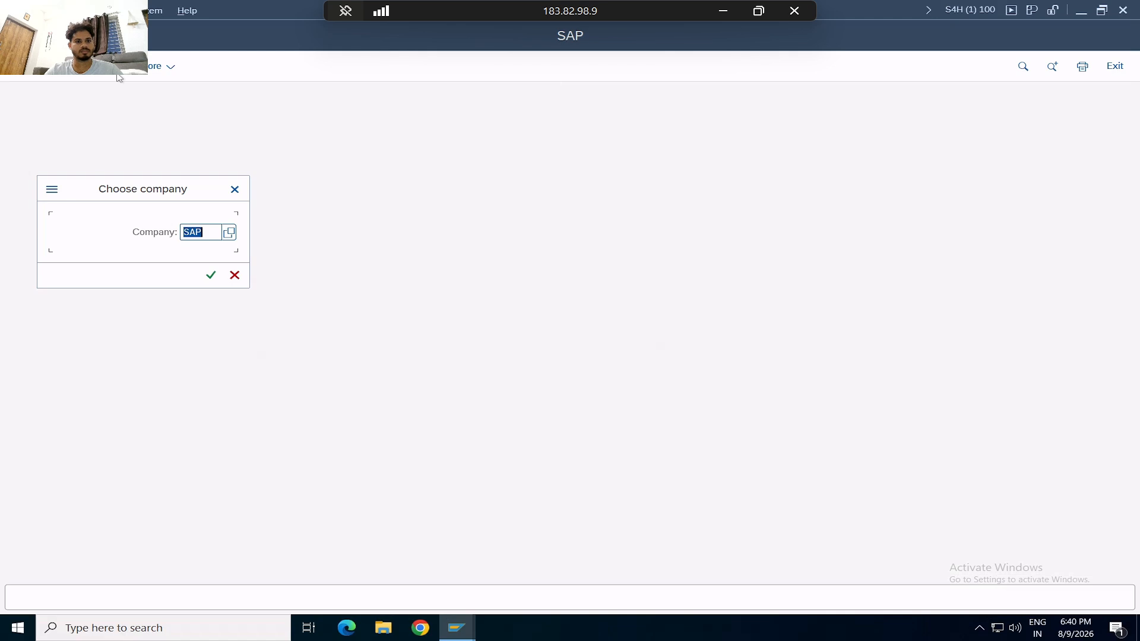
pyautogui.write('Z')
pyautogui.press('capslock')
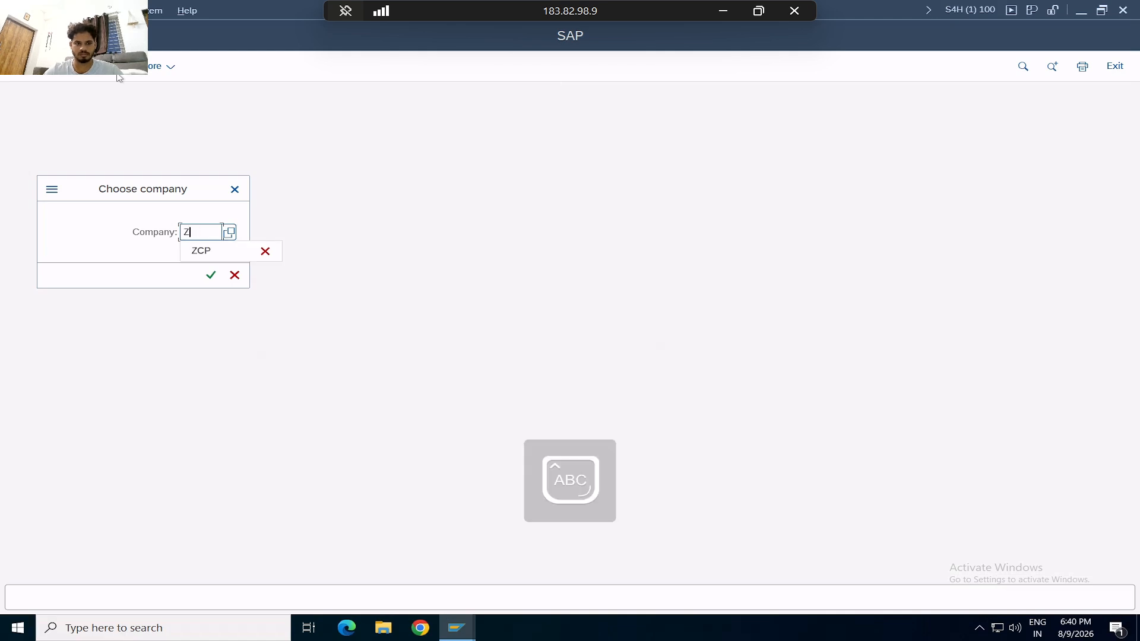
pyautogui.click(201, 250)
pyautogui.click(211, 274)
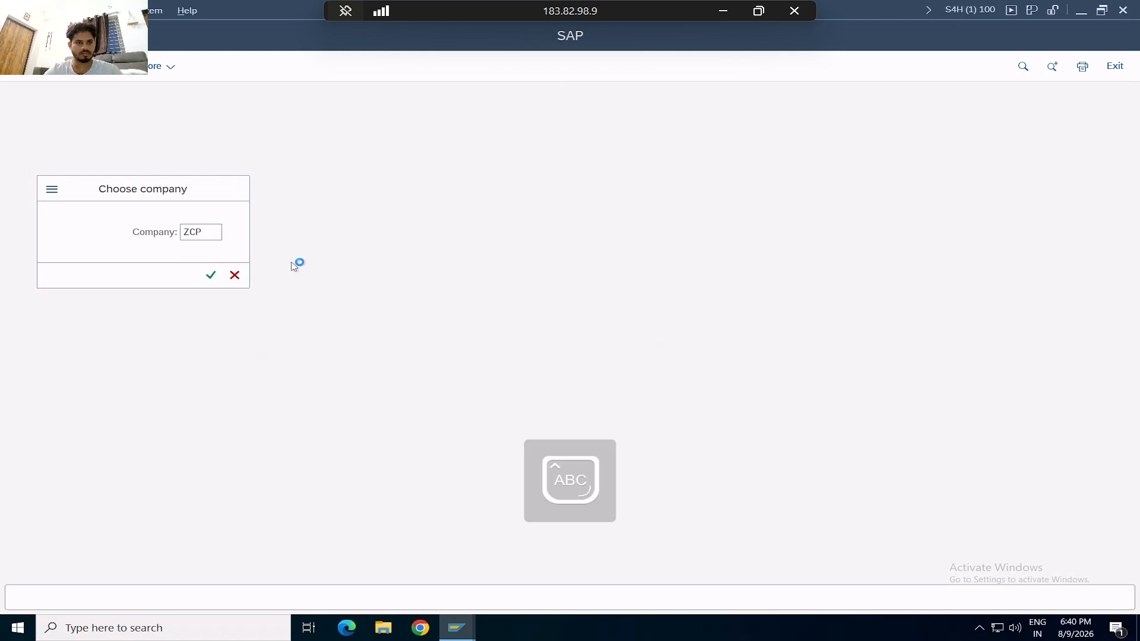
pyautogui.press('capslock')
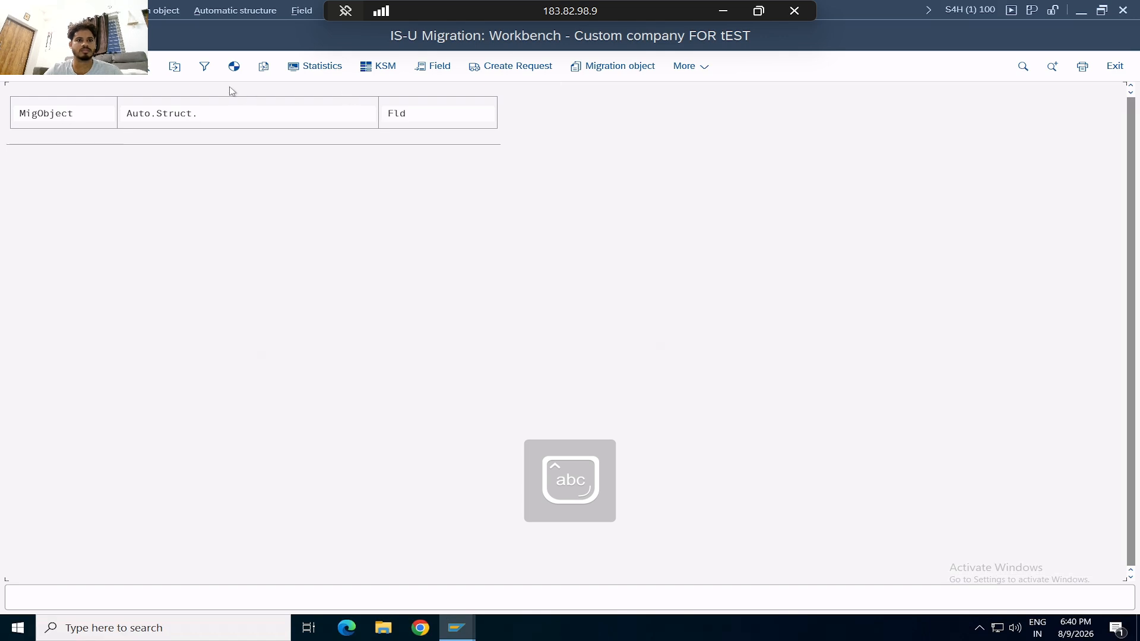
# Switch the migration workbench to company SAP
pyautogui.click(181, 71)
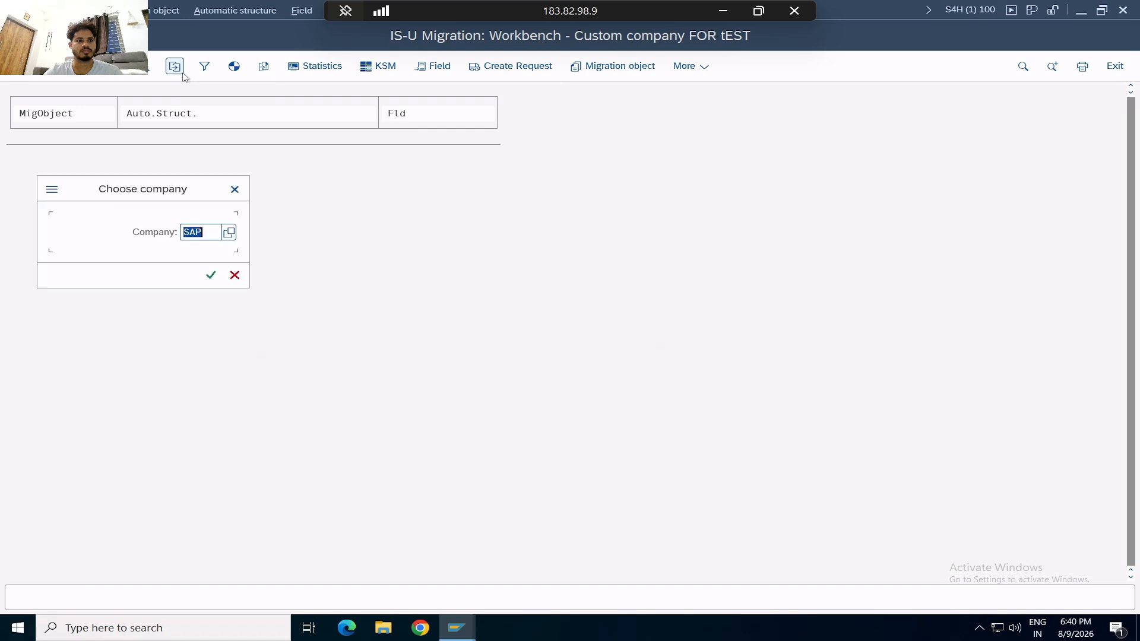
pyautogui.click(211, 275)
pyautogui.press('capslock')
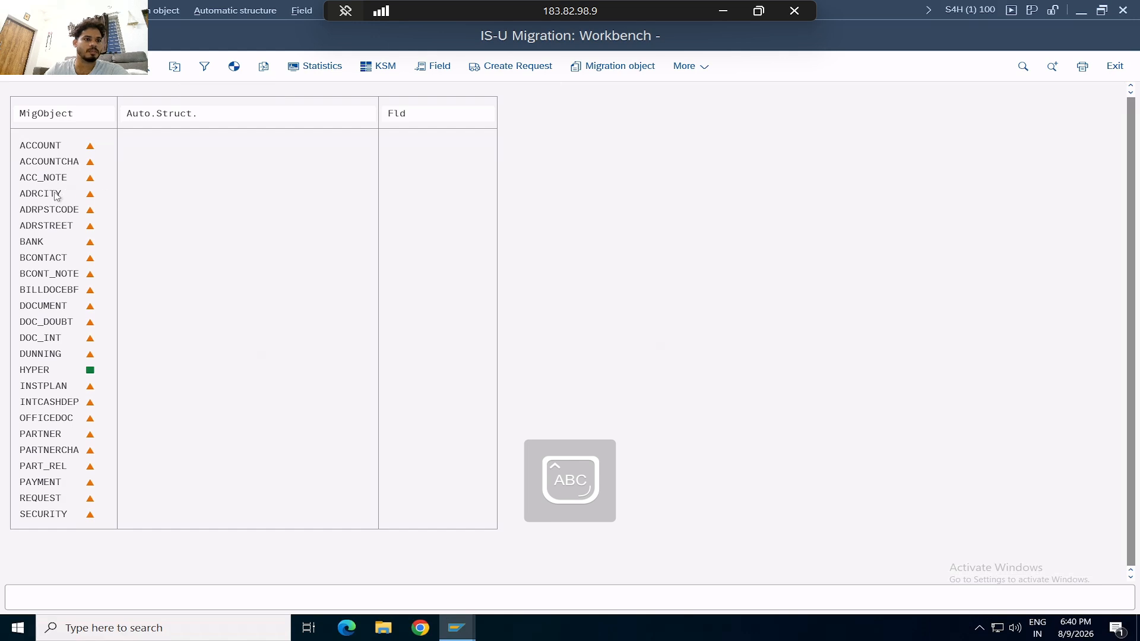
# Copy the migration object ADRCITY from company SAP to target company ZCP, keeping its object name and abbreviation CCD
pyautogui.doubleClick(53, 198)
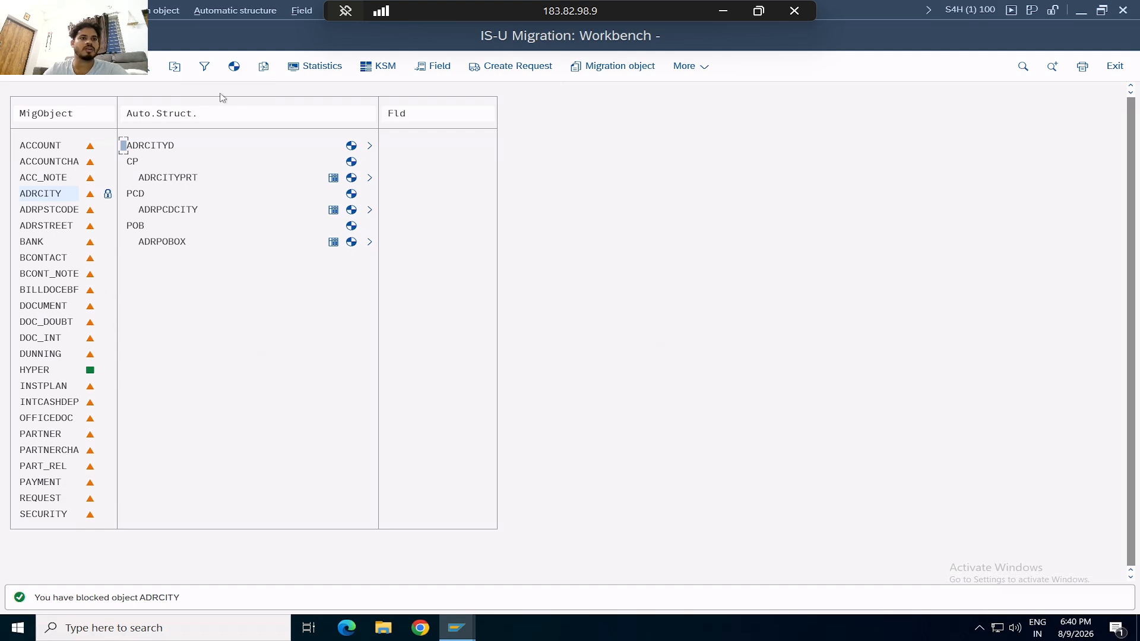
pyautogui.click(613, 66)
pyautogui.click(229, 334)
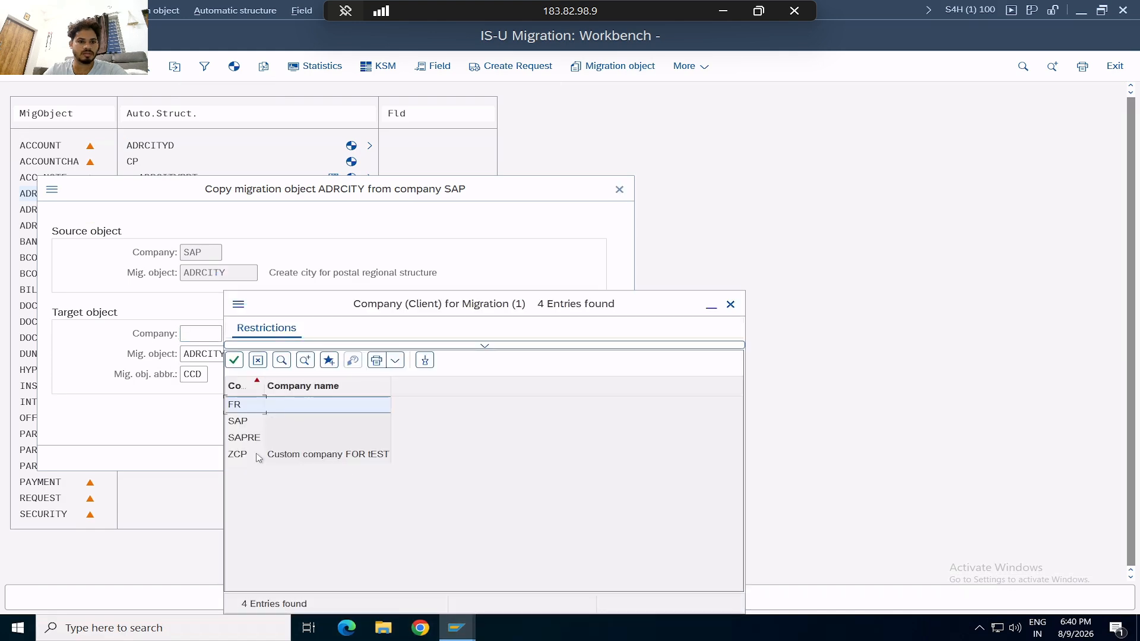
pyautogui.doubleClick(253, 454)
pyautogui.click(592, 459)
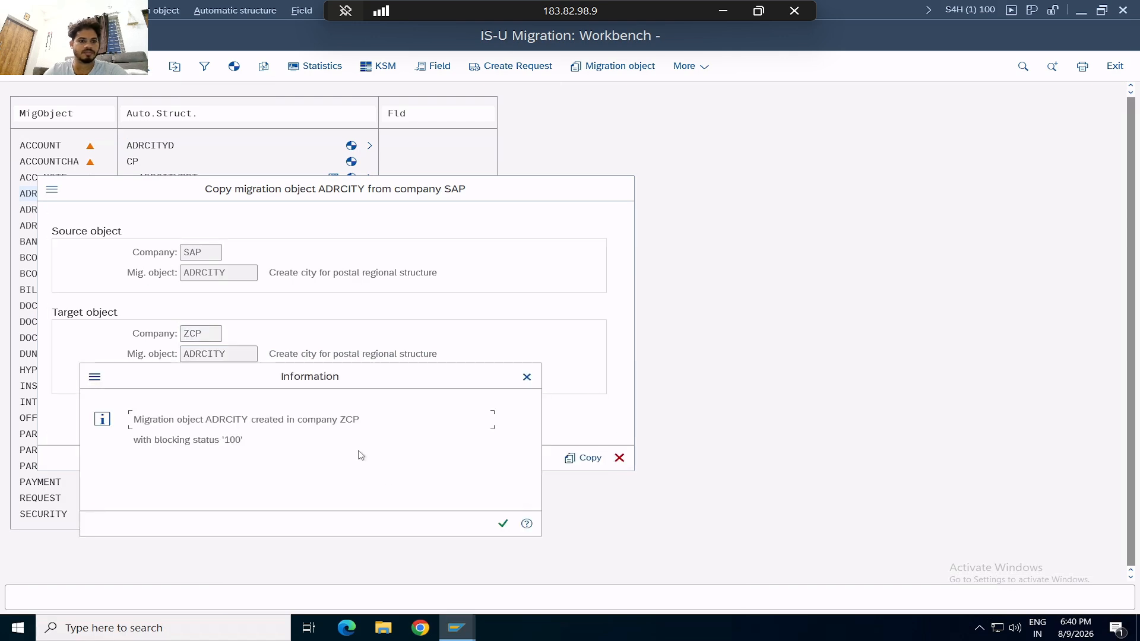
pyautogui.press('Return')
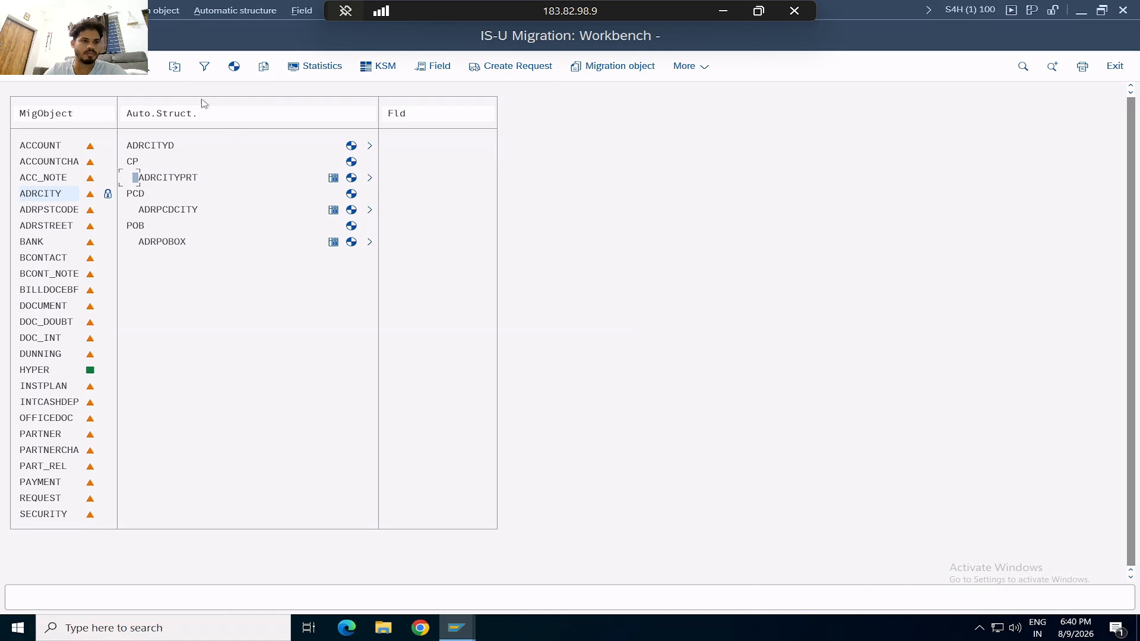
# Set the migration object display list to include all industries
pyautogui.click(152, 12)
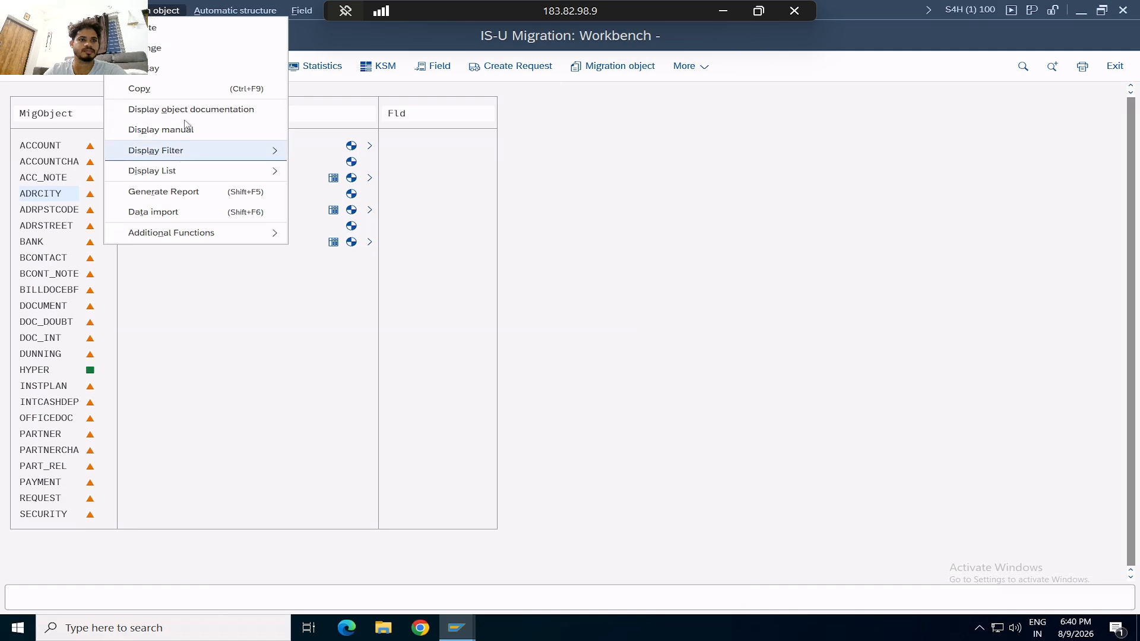
pyautogui.moveTo(217, 153)
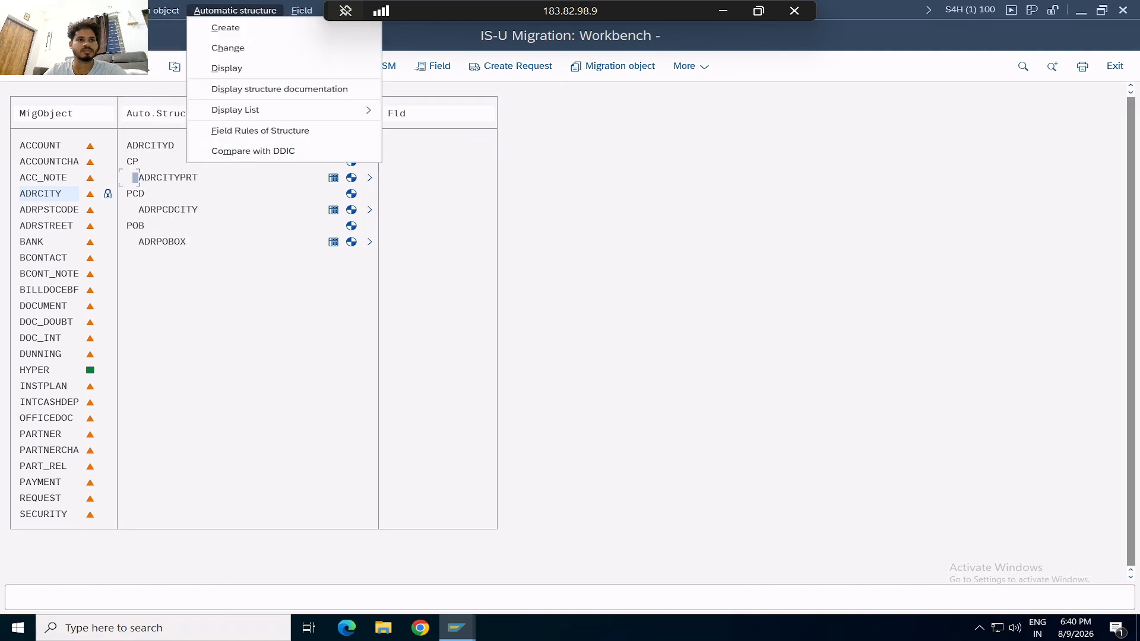
pyautogui.moveTo(164, 152)
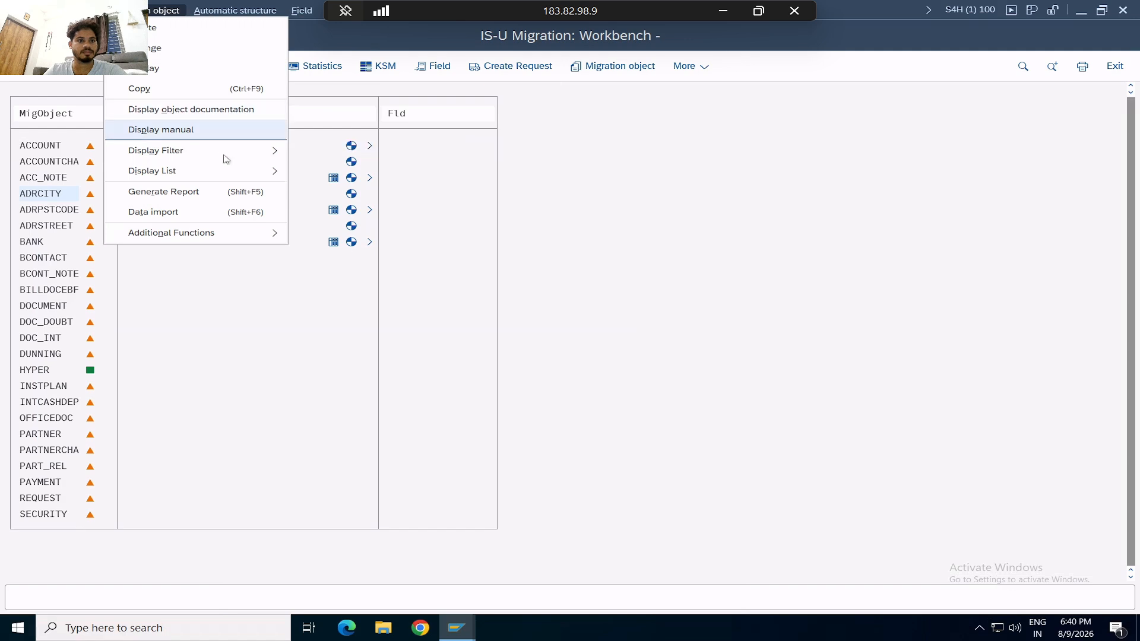
pyautogui.moveTo(224, 173)
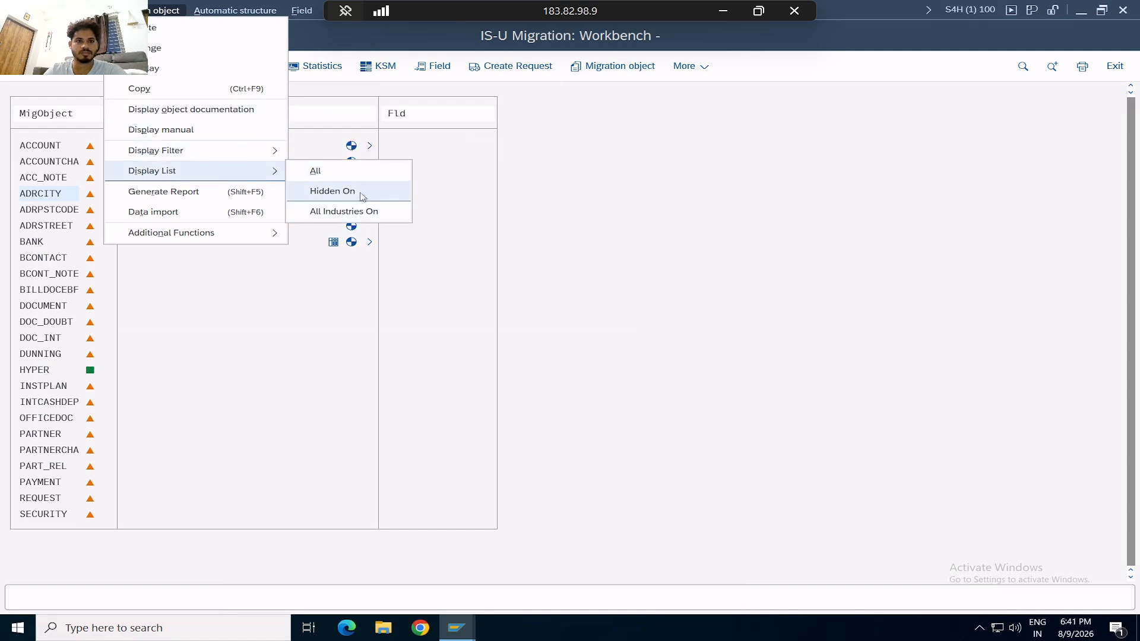
pyautogui.click(362, 214)
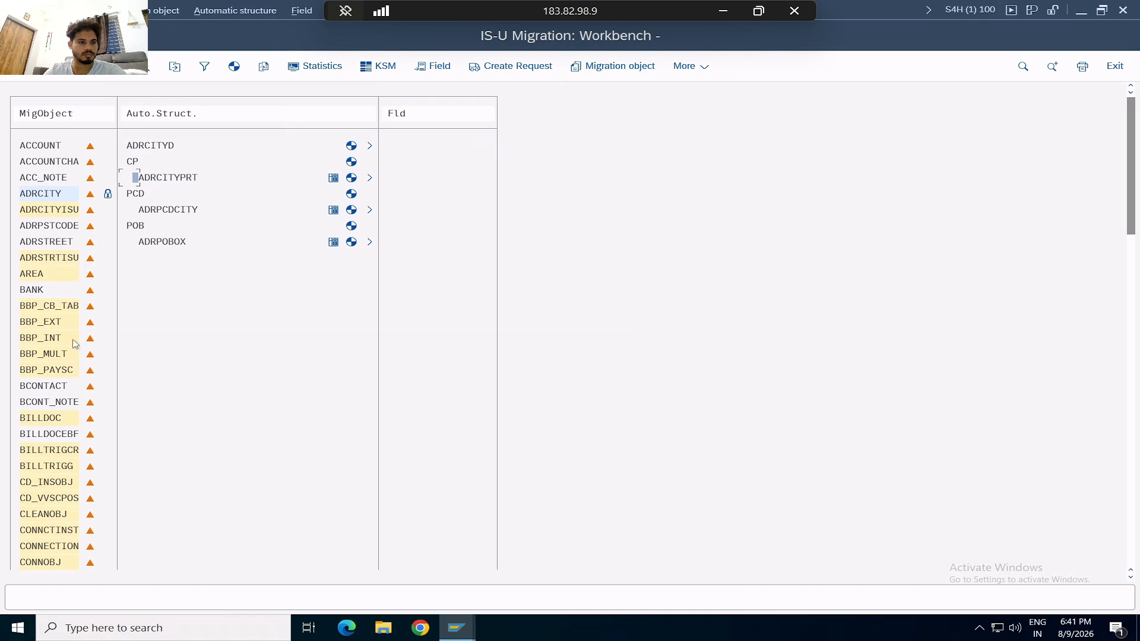
# Try to copy the connection object CONNOBJ from company SAP to target company ZCP
pyautogui.scroll(-2, 50, 356)
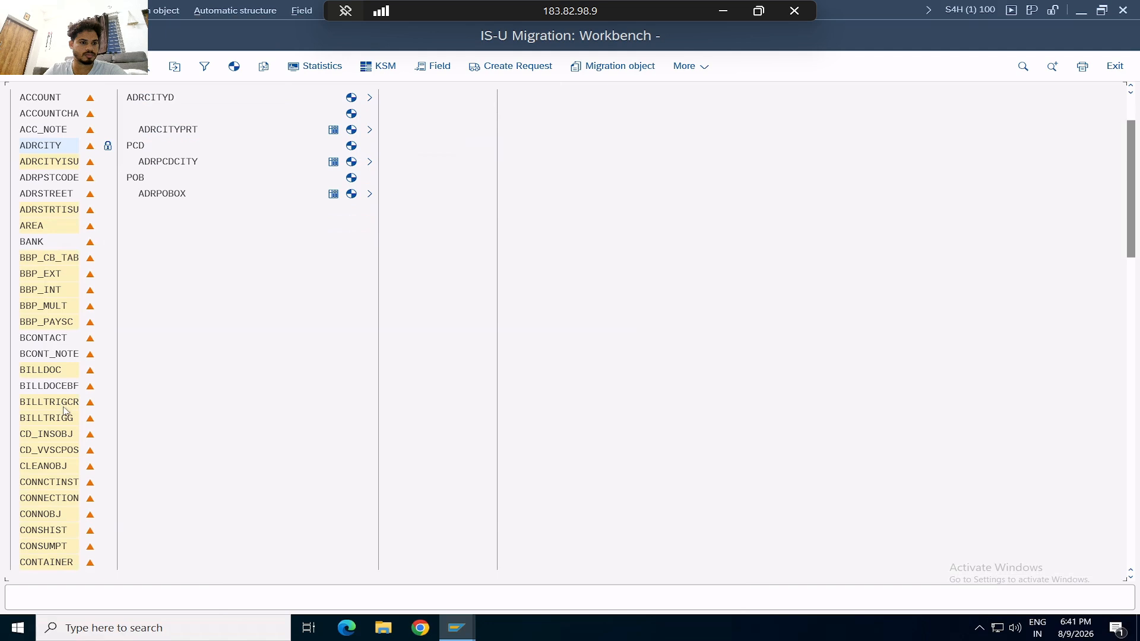
pyautogui.doubleClick(53, 468)
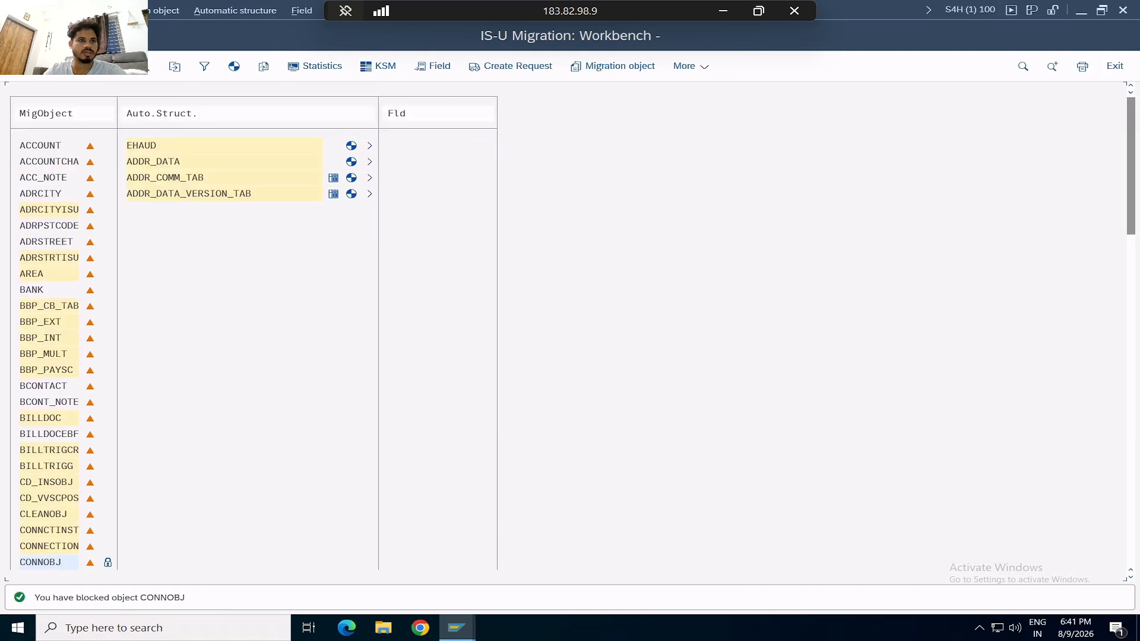
pyautogui.click(624, 64)
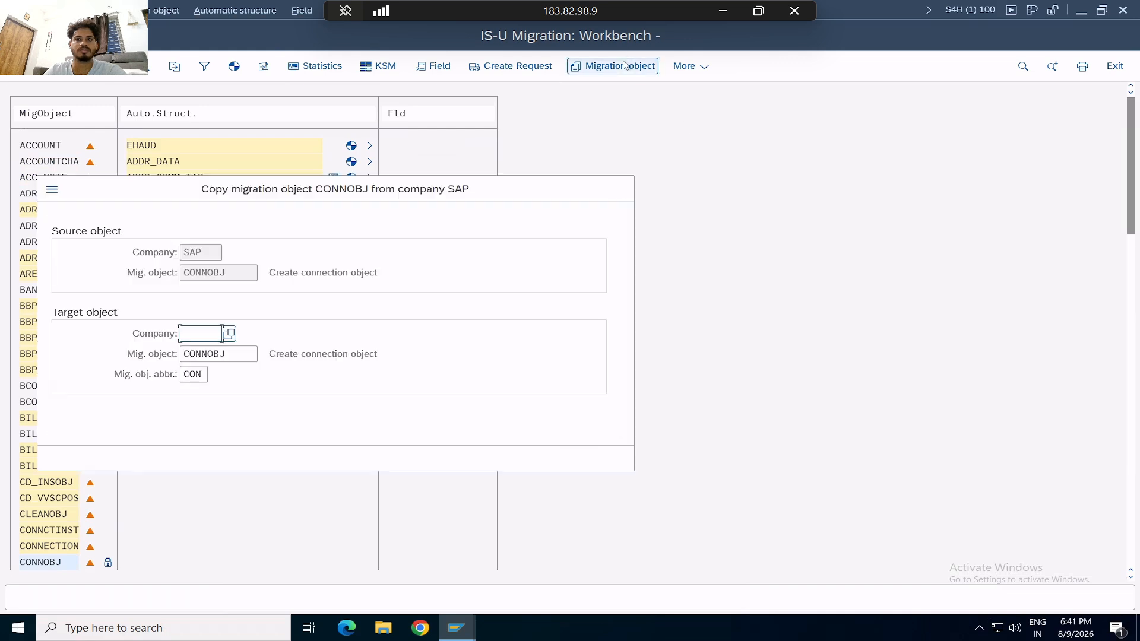
pyautogui.click(230, 334)
pyautogui.click(313, 454)
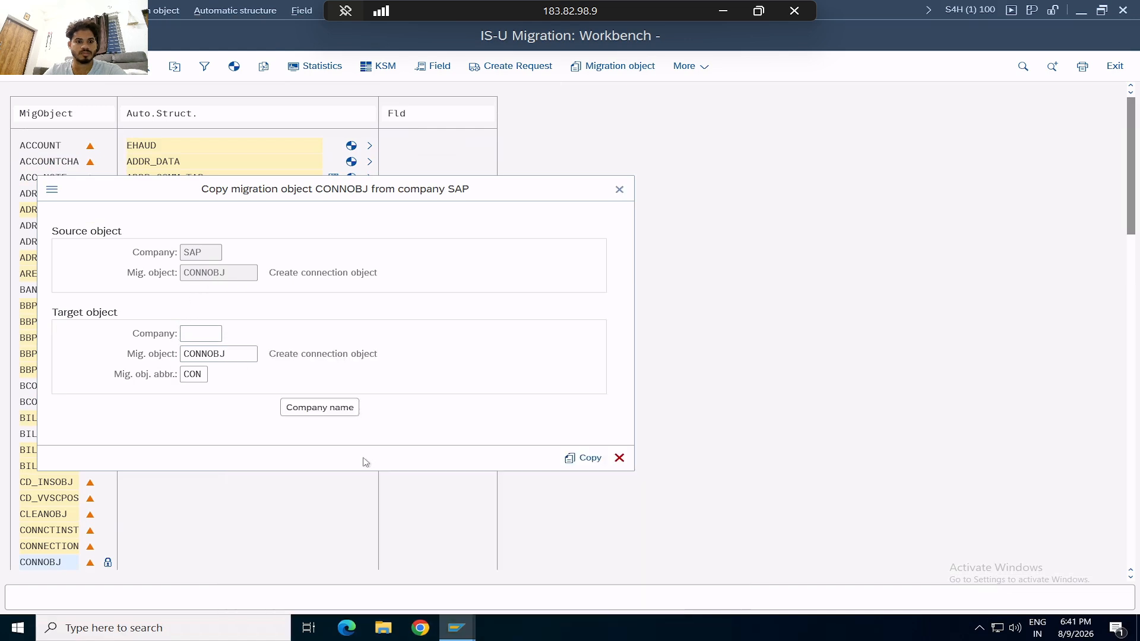
pyautogui.click(564, 463)
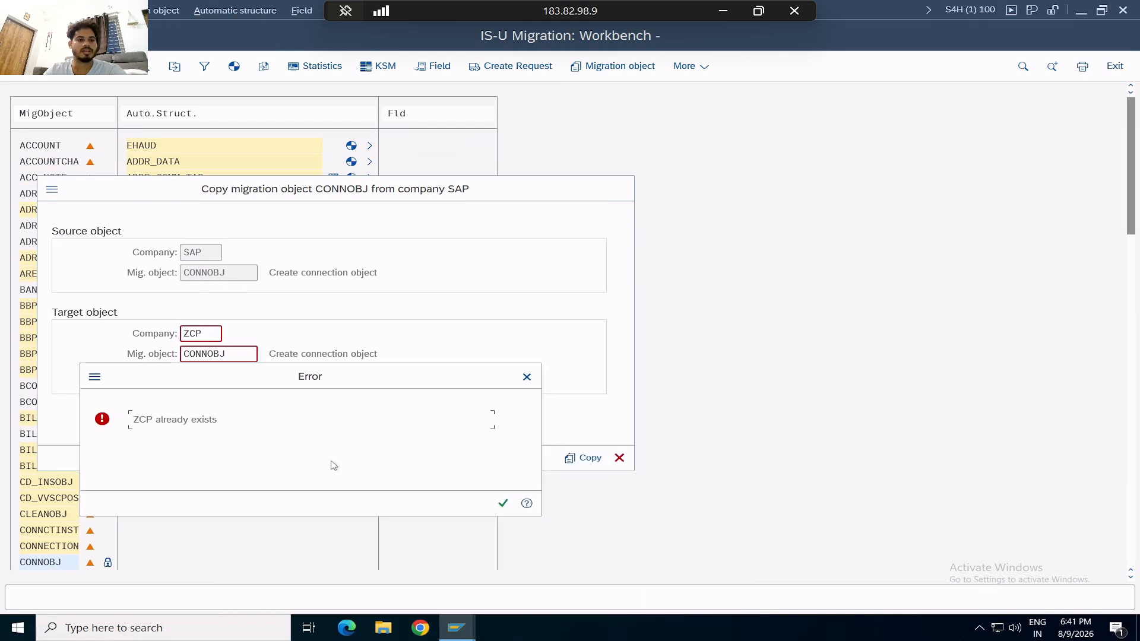
pyautogui.click(526, 378)
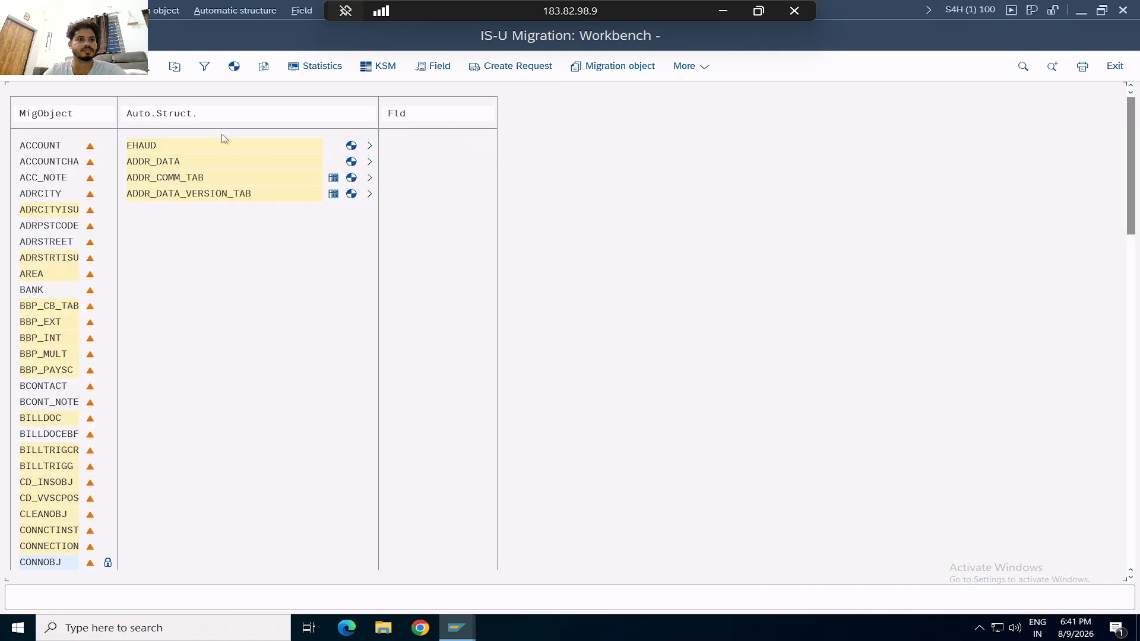
# Switch the migration workbench to the custom company ZCP
pyautogui.click(175, 67)
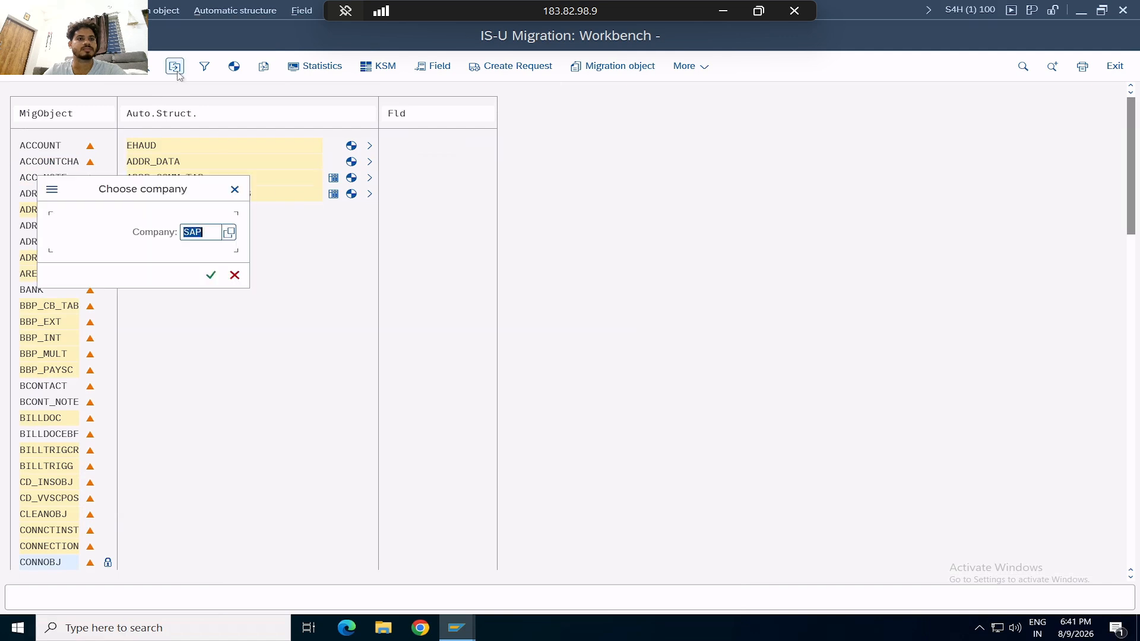
pyautogui.click(234, 272)
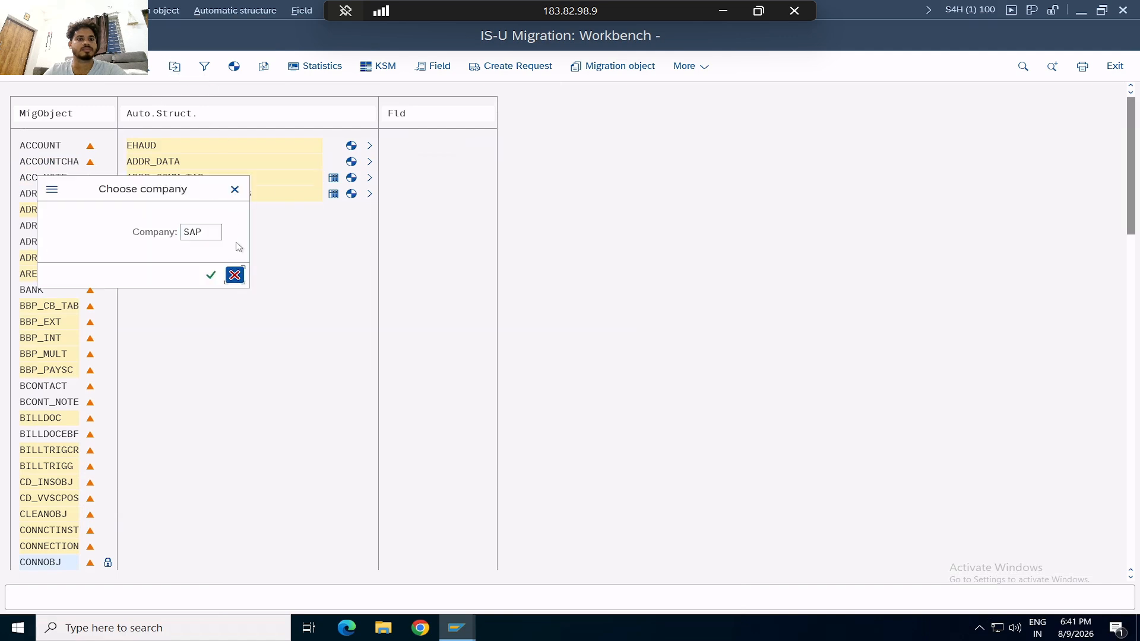
pyautogui.click(175, 66)
pyautogui.click(229, 233)
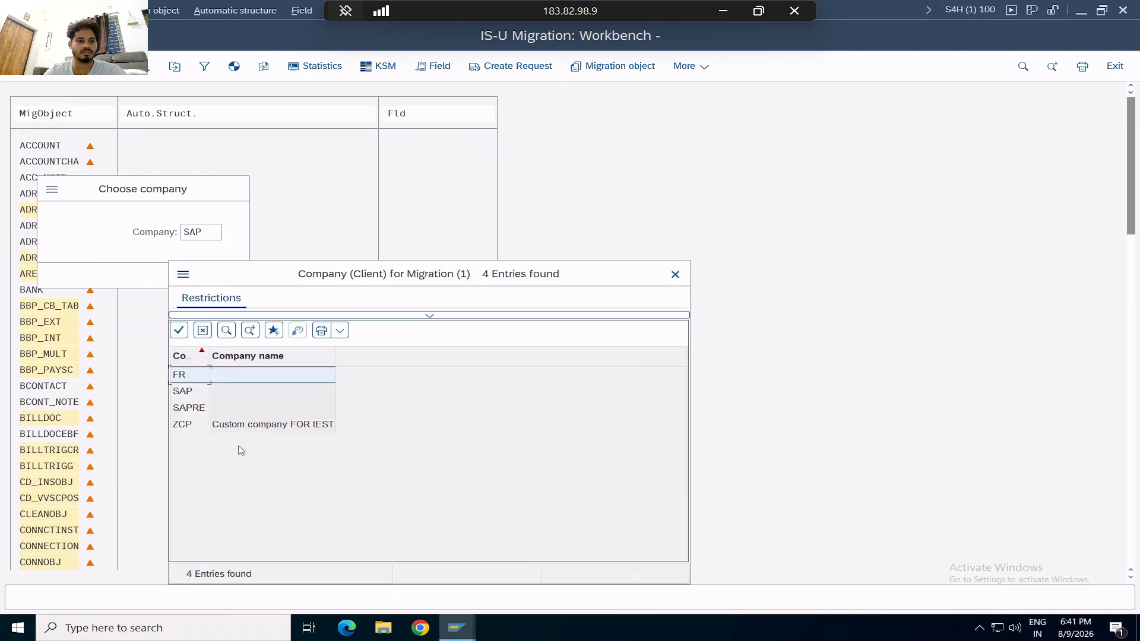
pyautogui.doubleClick(200, 425)
pyautogui.click(211, 272)
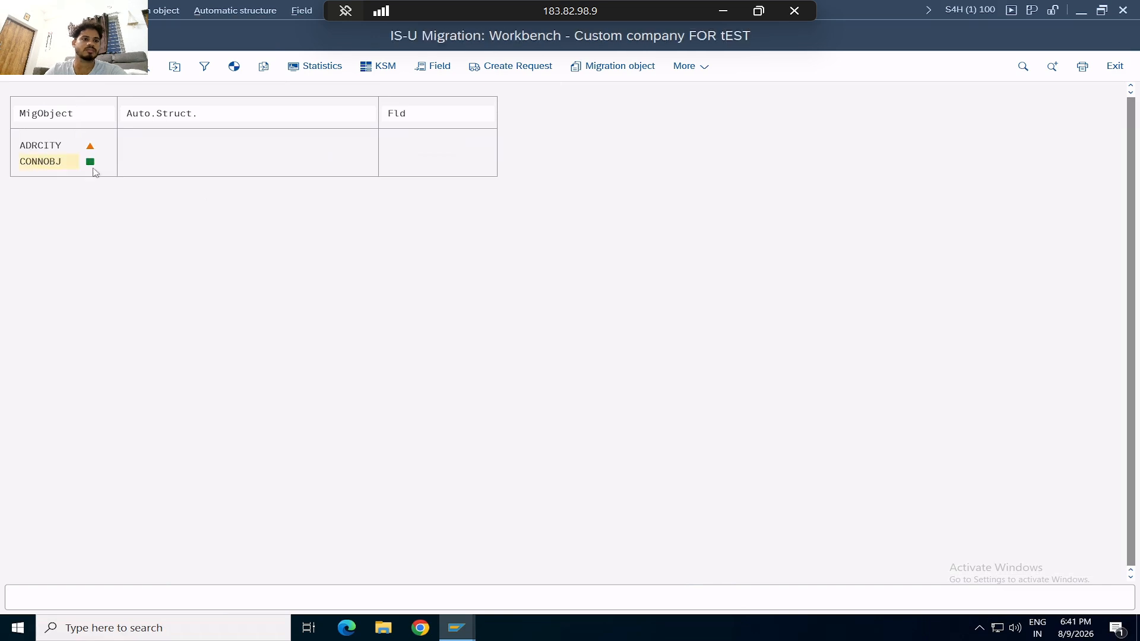
# Set the blocking status of migration object ADRCITY in company ZCP to 000 (Do not block any) and save the object
pyautogui.click(70, 145)
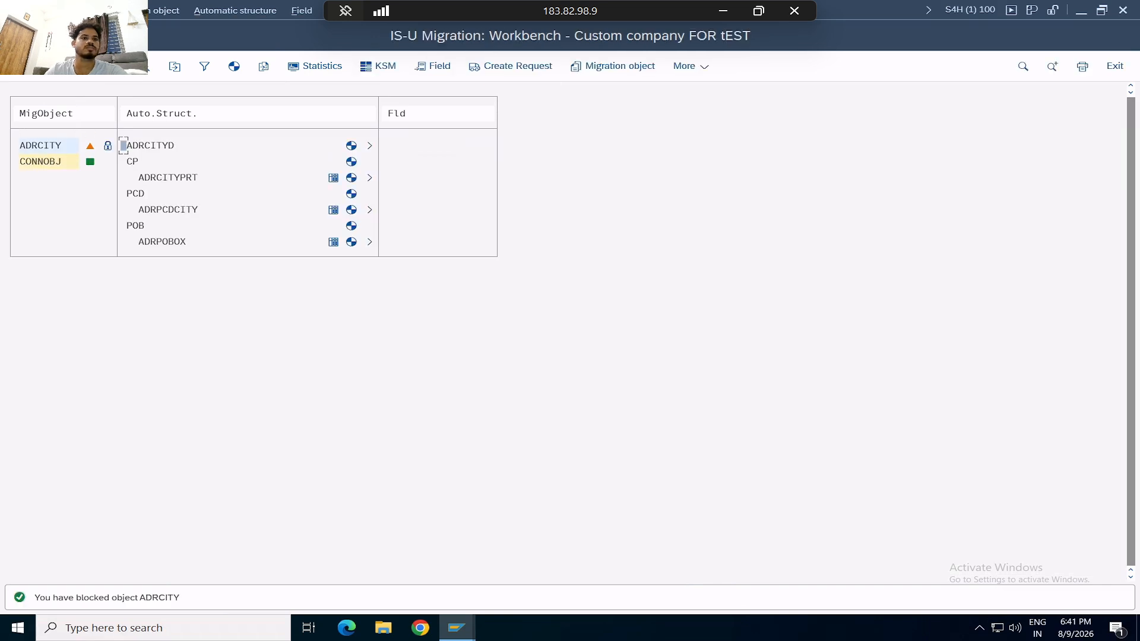
pyautogui.click(162, 10)
pyautogui.click(156, 48)
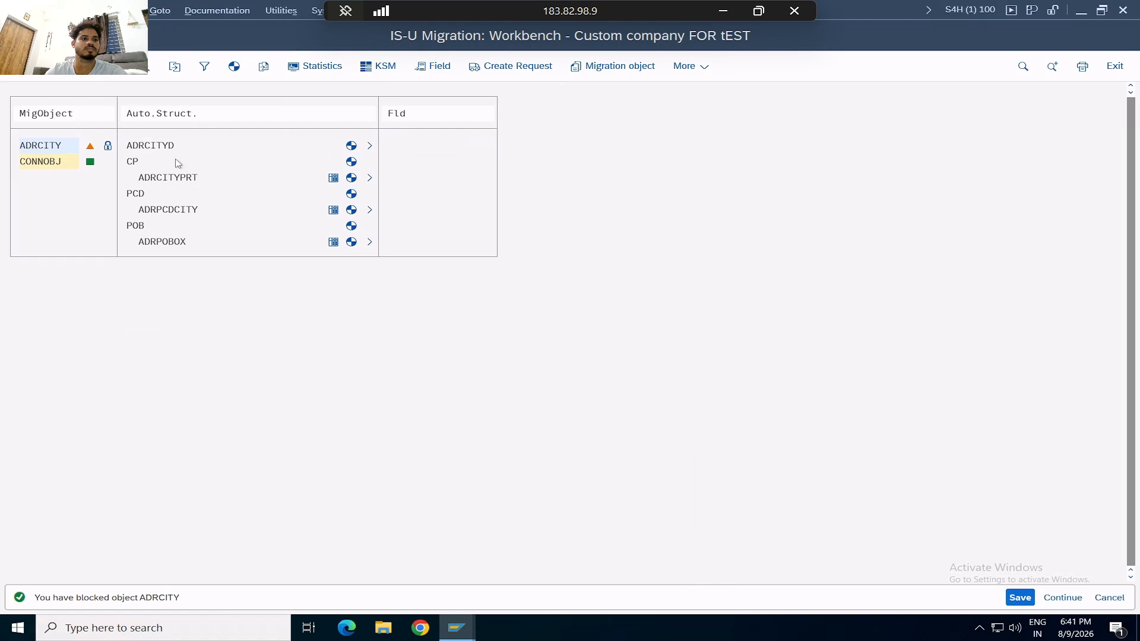
pyautogui.doubleClick(137, 204)
pyautogui.click(171, 205)
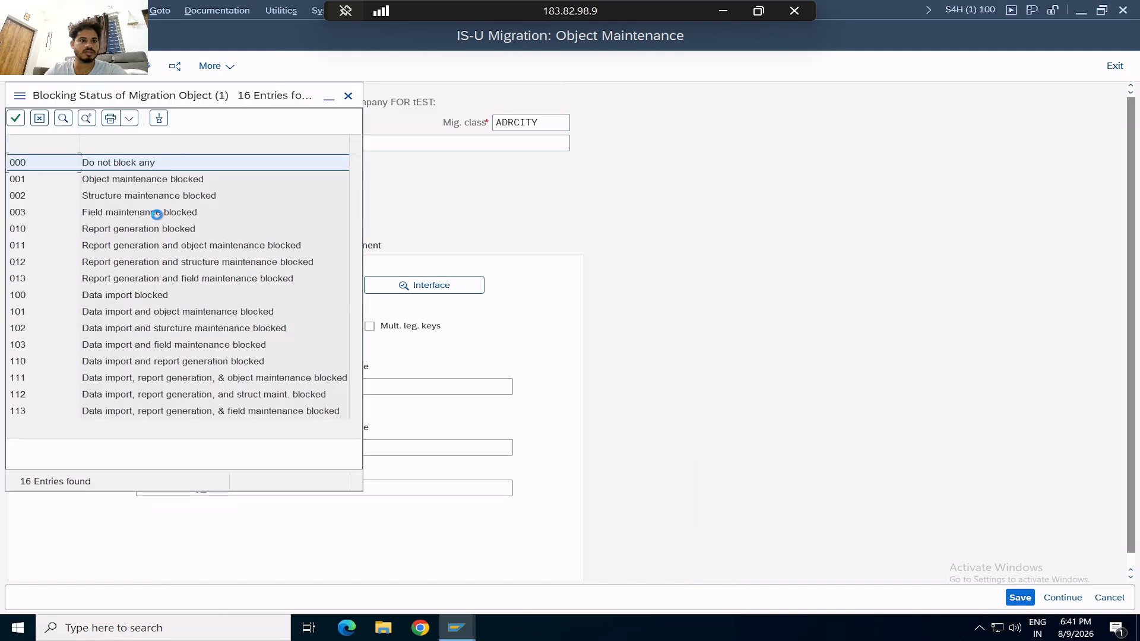
pyautogui.click(68, 168)
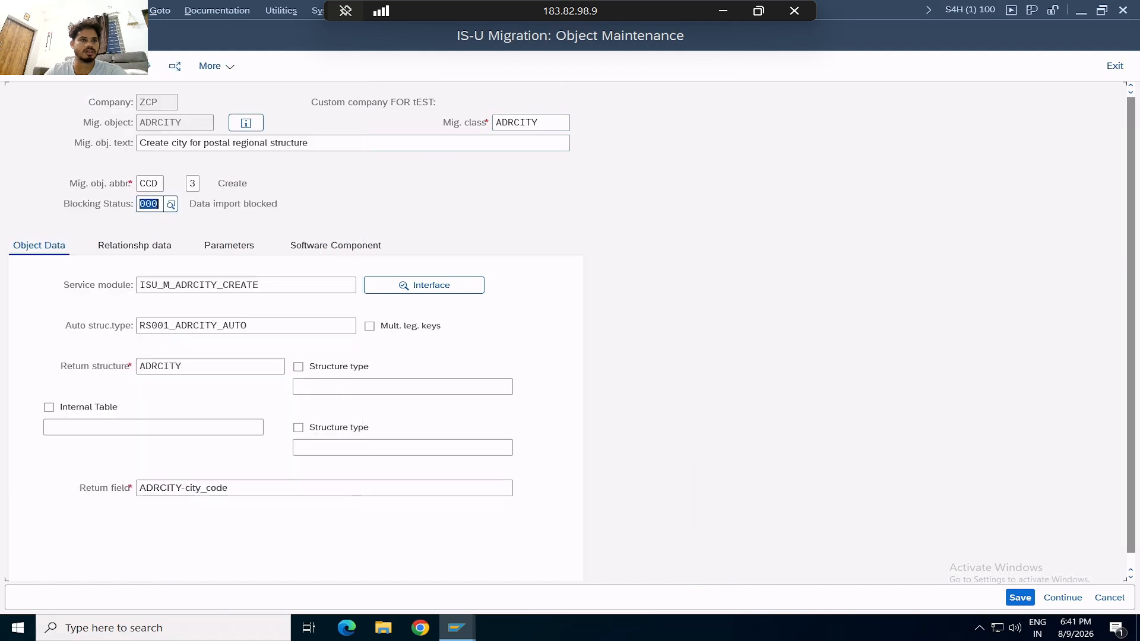
pyautogui.press('F3')
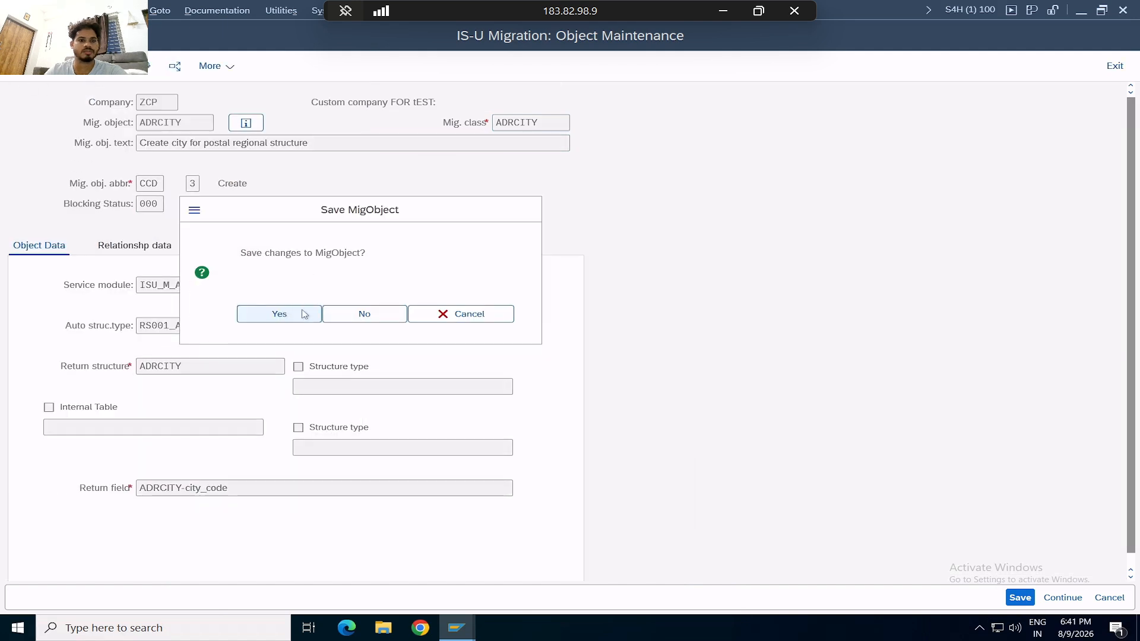
pyautogui.click(288, 313)
# Generate the load report for migration object ADRCITY in company ZCP
pyautogui.doubleClick(73, 148)
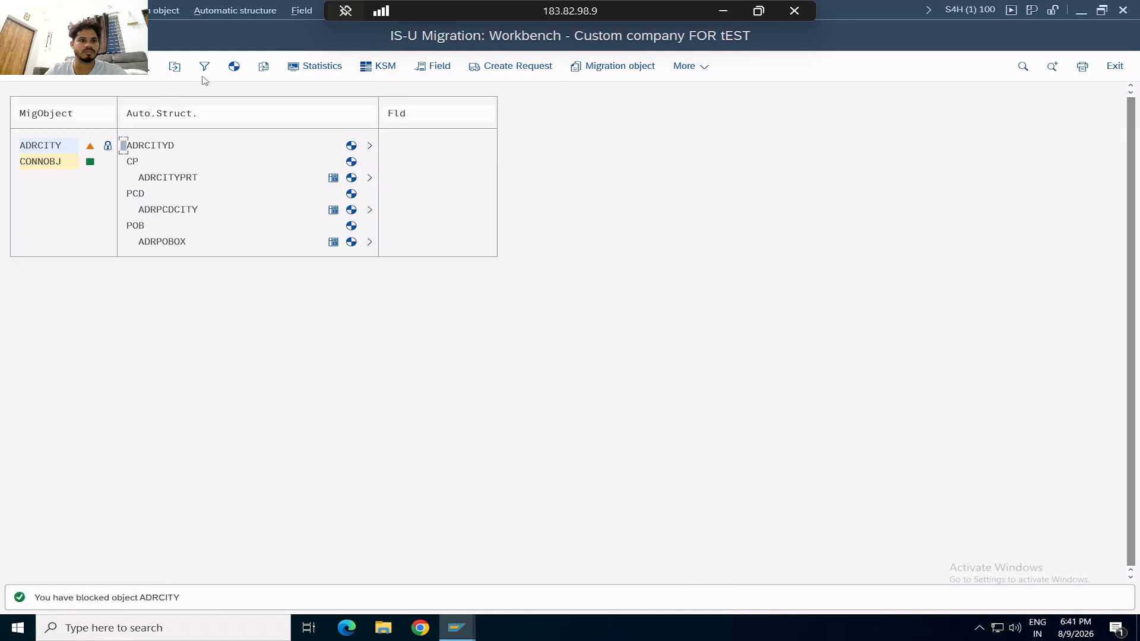
pyautogui.click(235, 66)
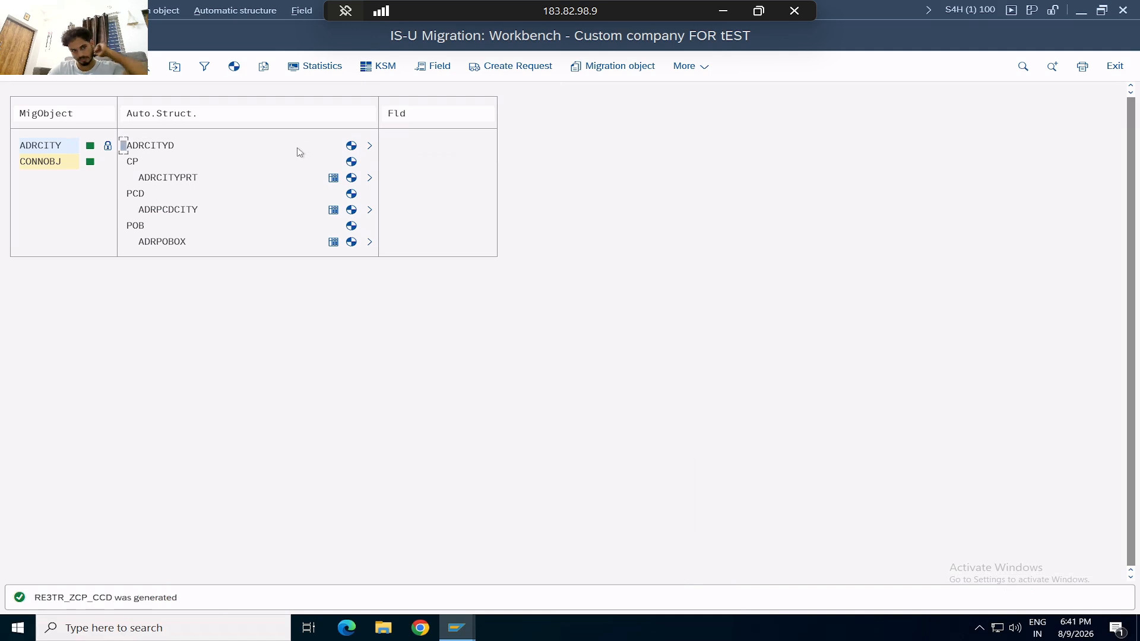
# Display the fields of the ADDR_DATA structure in migration object CONNOBJ
pyautogui.doubleClick(63, 162)
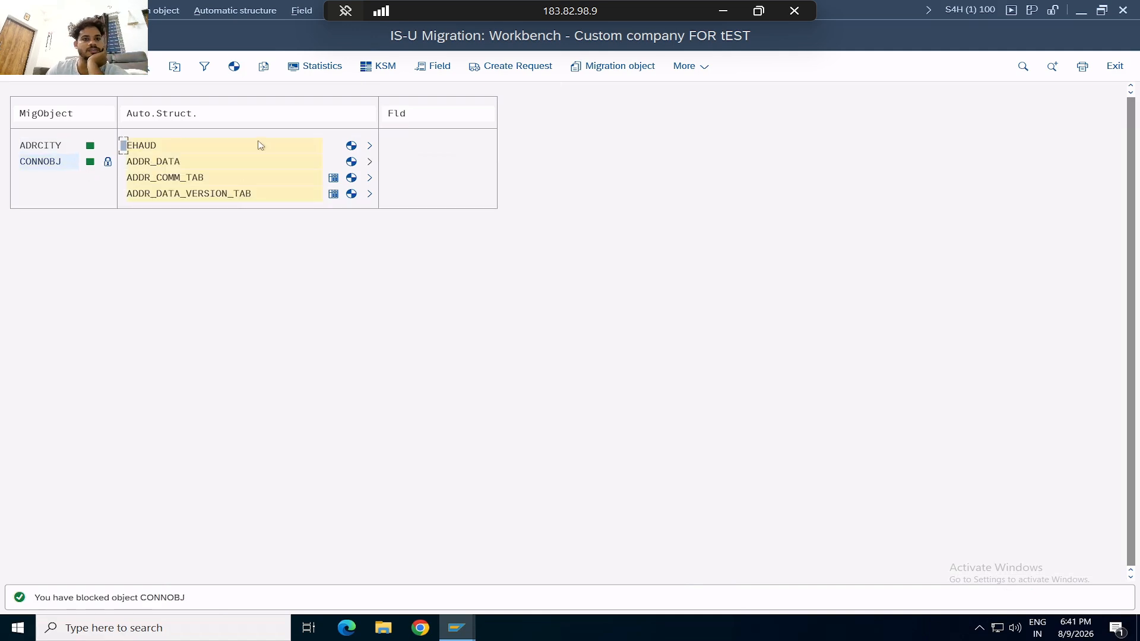
pyautogui.click(172, 146)
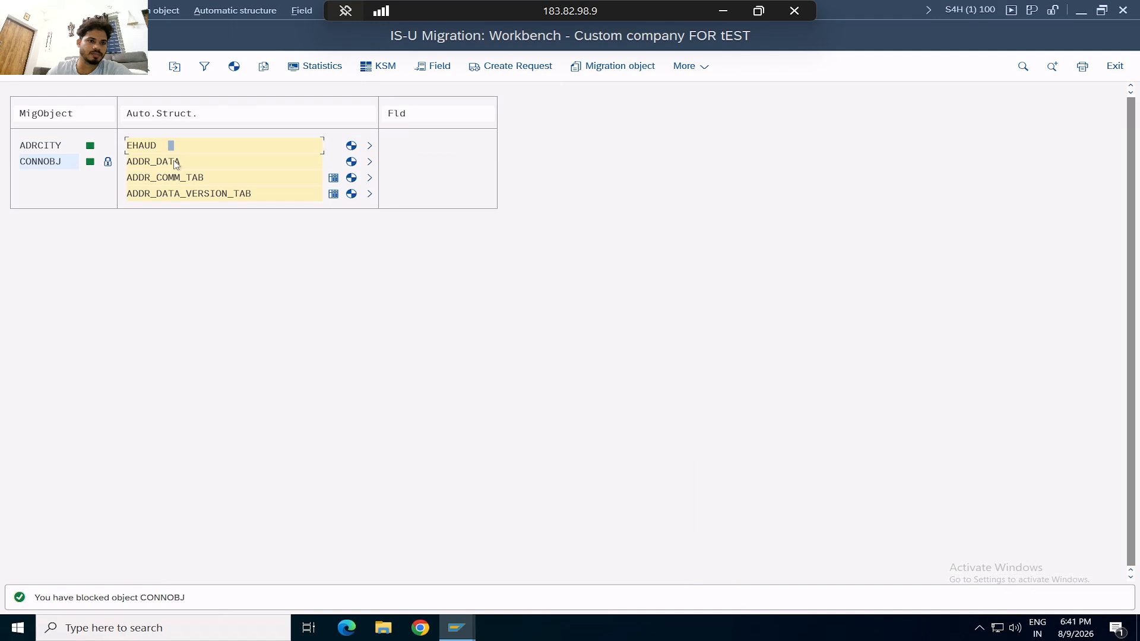
pyautogui.click(176, 162)
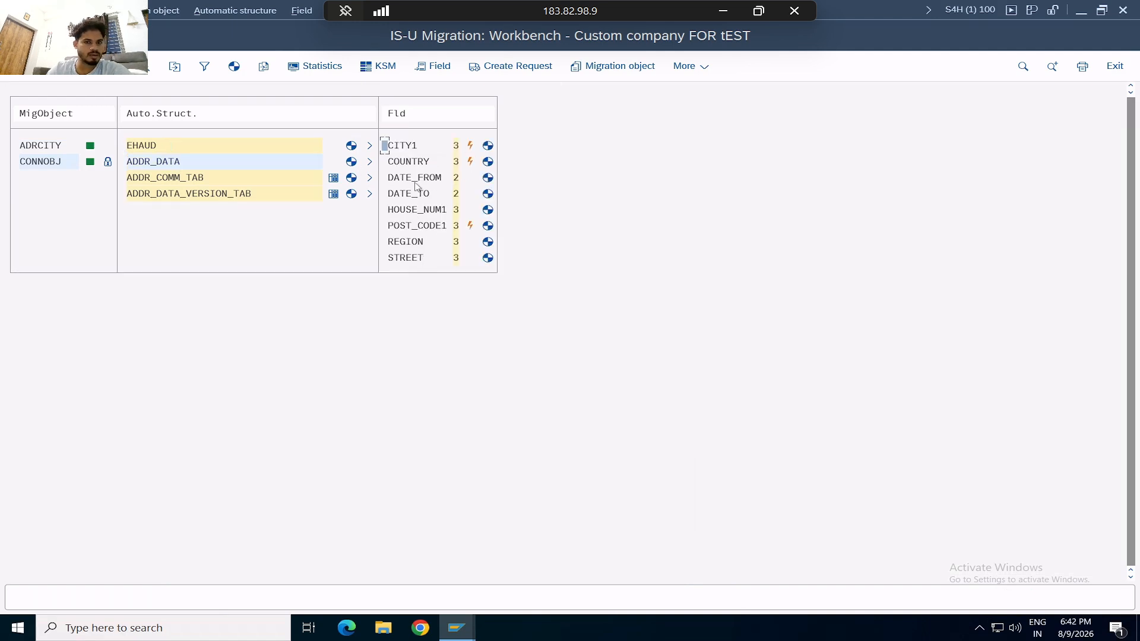
# Display the fields of the ADDR_COMM_TAB and ADDR_DATA_VERSION_TAB structures in migration object CONNOBJ
pyautogui.click(225, 178)
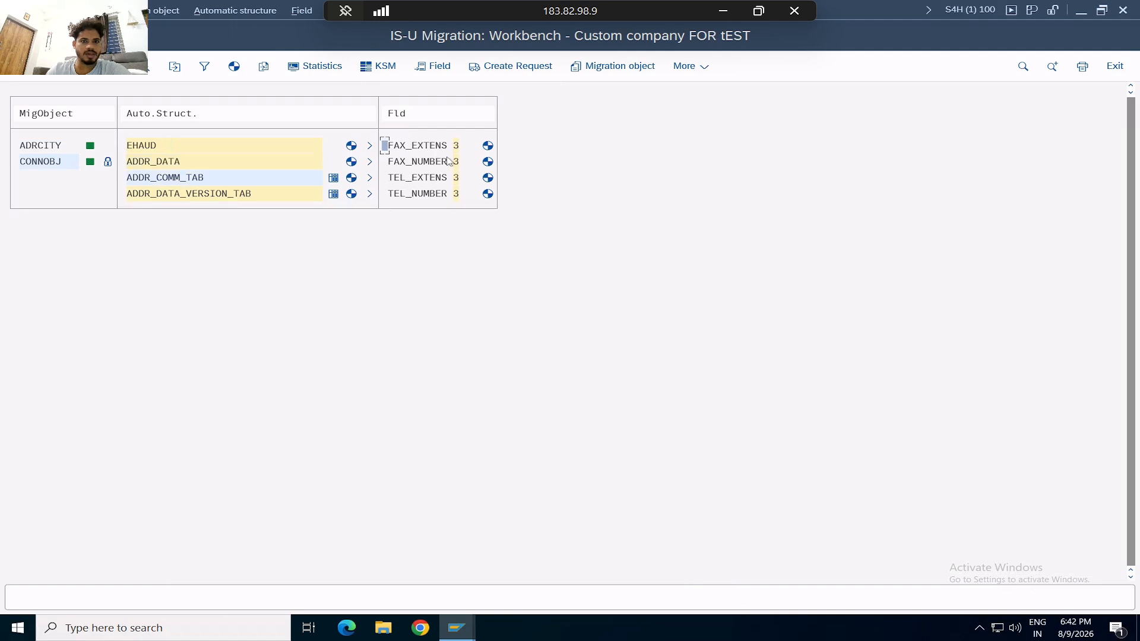
pyautogui.click(213, 194)
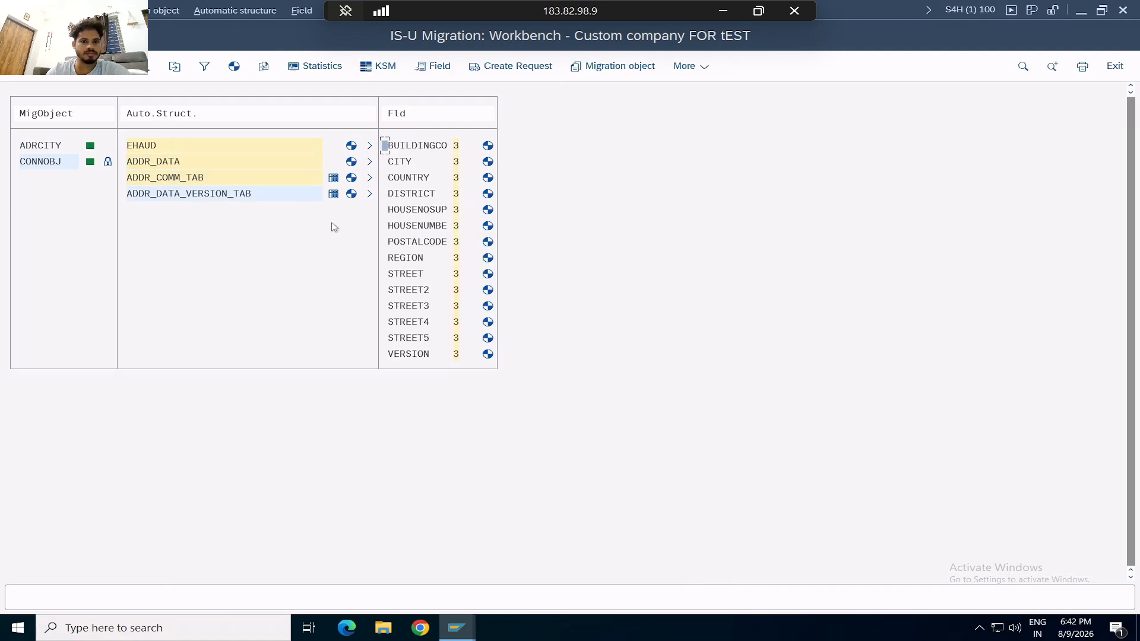
# Open the maintenance of the CITY field in ADDR_DATA_VERSION_TAB, run its city input help unrestricted, and return to the workbench
pyautogui.doubleClick(399, 162)
pyautogui.press('F3')
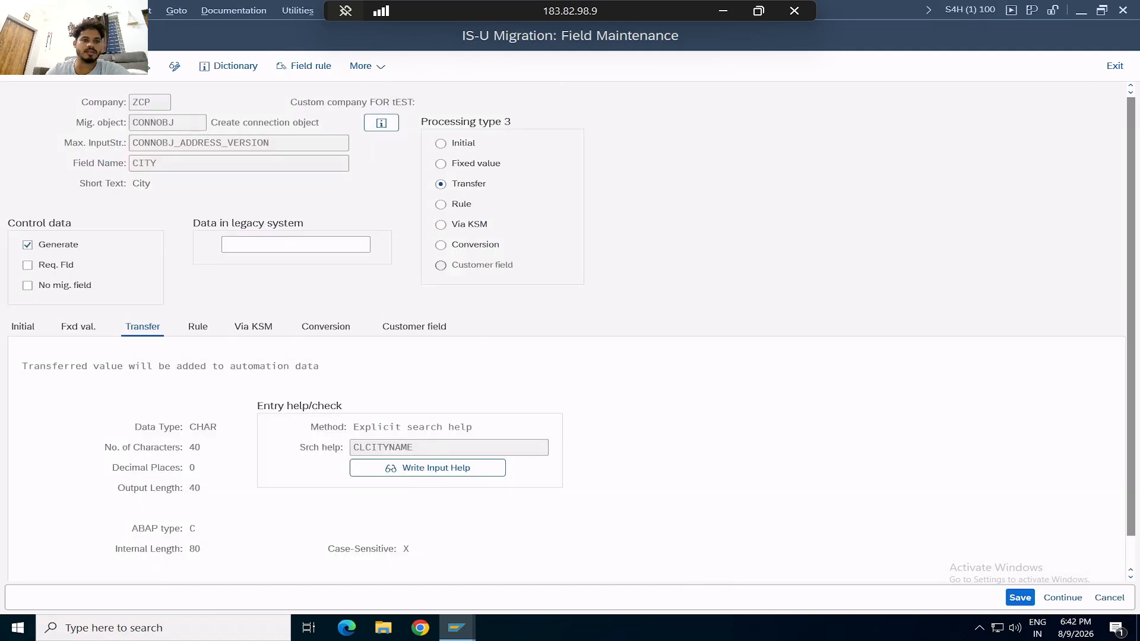
pyautogui.doubleClick(406, 166)
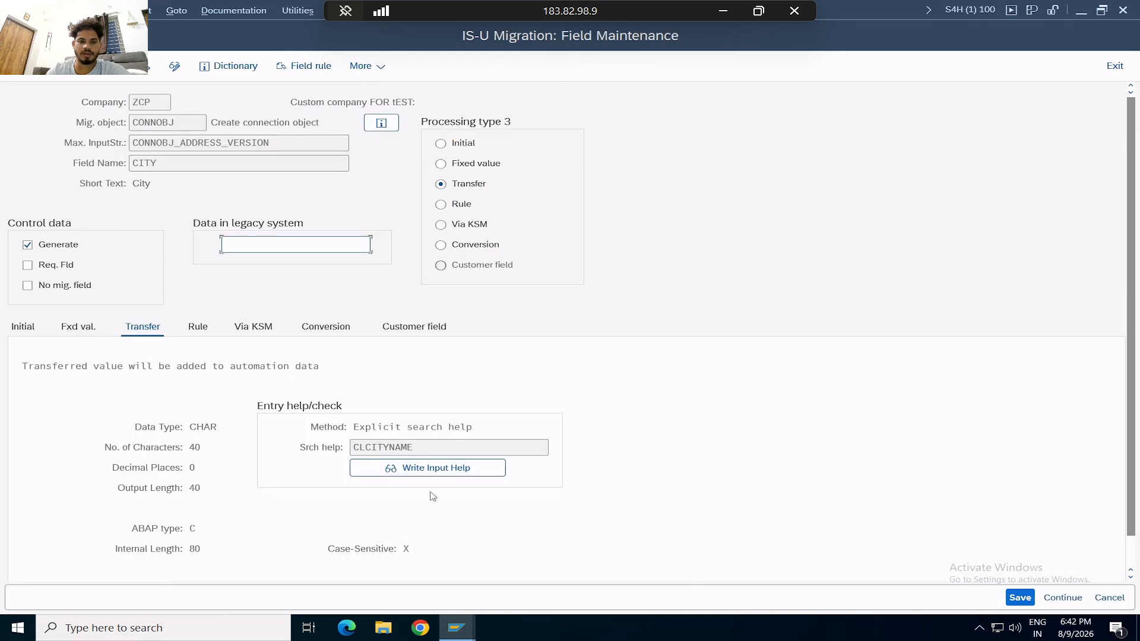
pyautogui.click(426, 474)
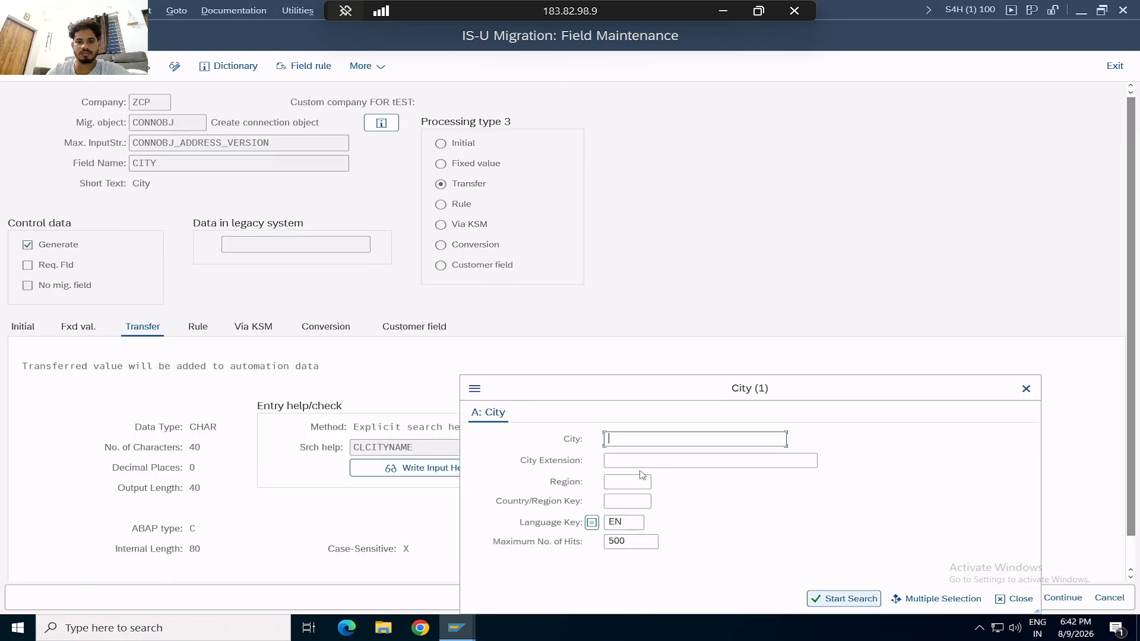
pyautogui.click(834, 601)
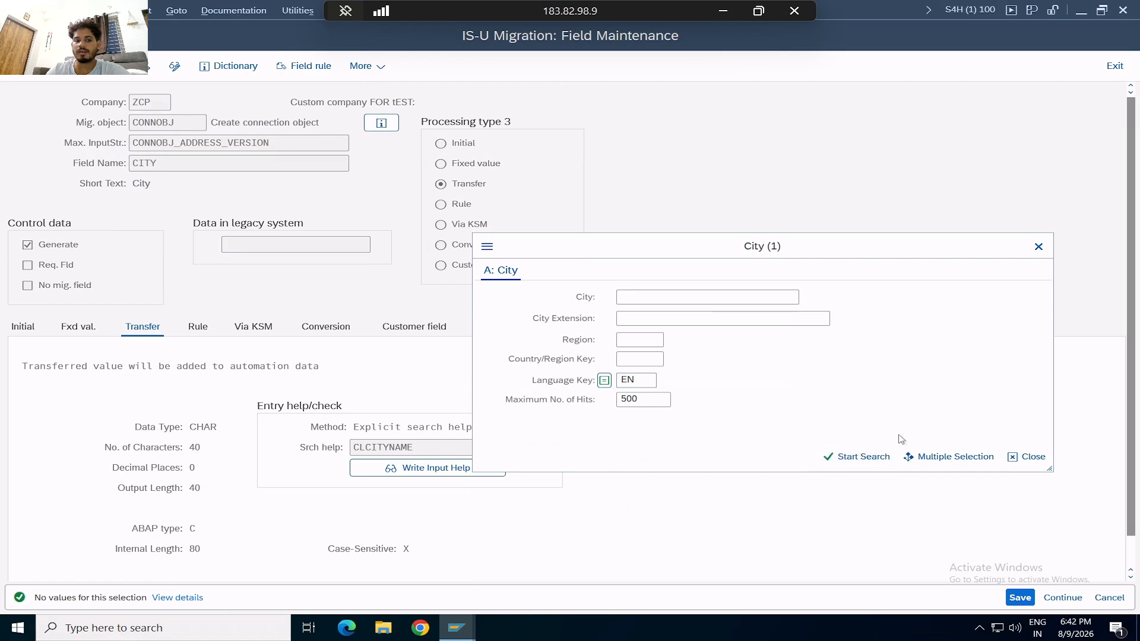
pyautogui.click(1038, 246)
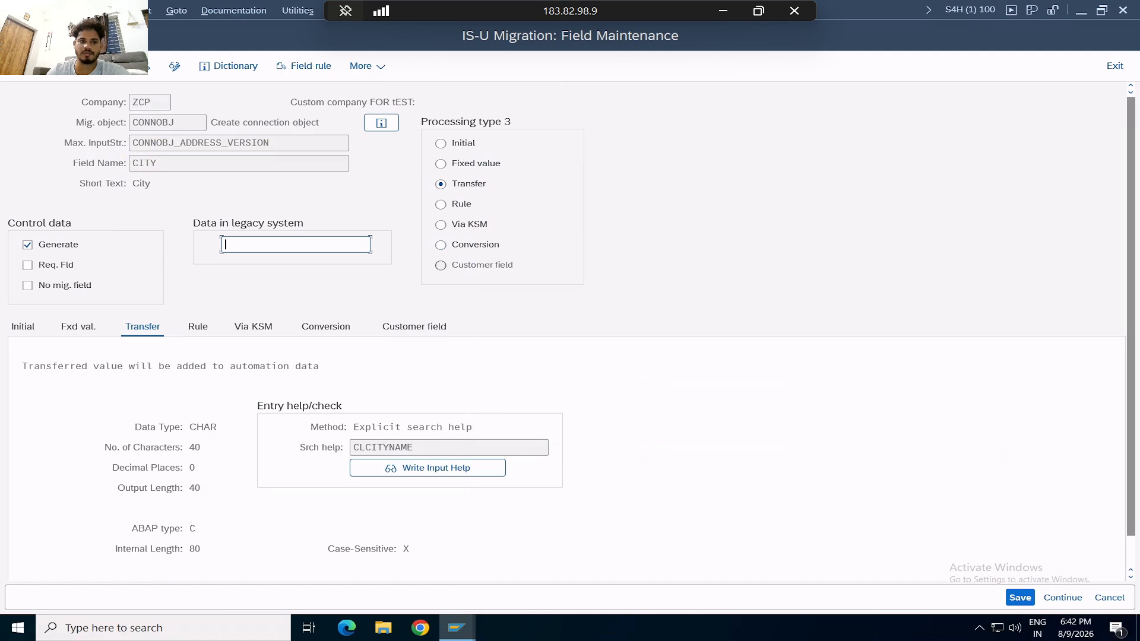
pyautogui.click(14, 36)
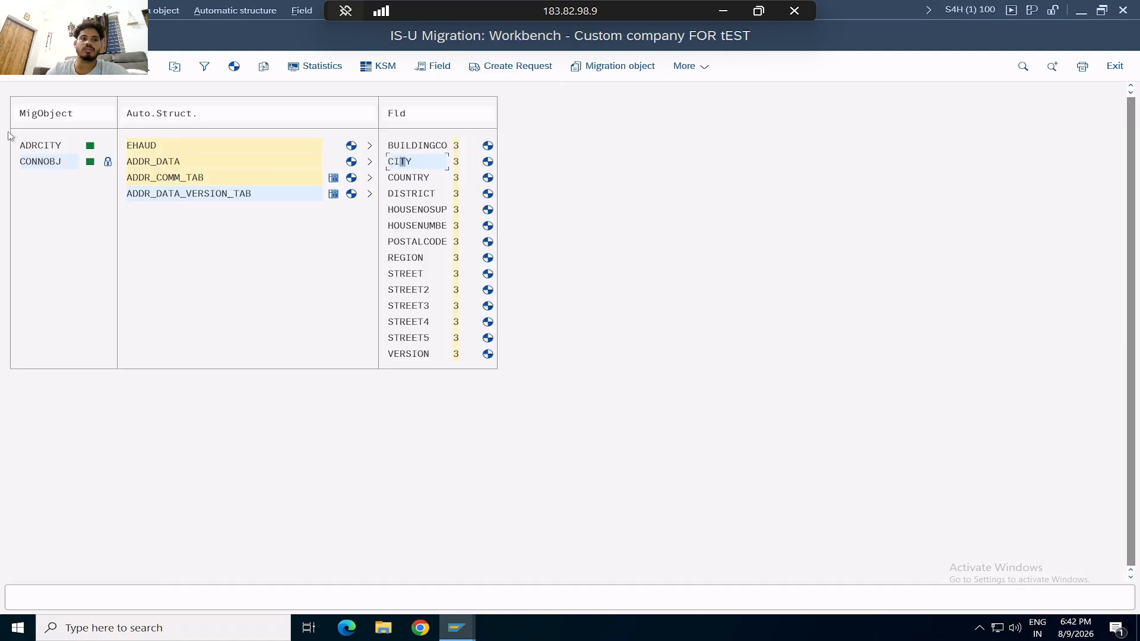
# Examine the fields of migration object ADRCITY's structures, including ADRCITYPRT, ADRPCDCITY and ADRCITYD
pyautogui.doubleClick(39, 146)
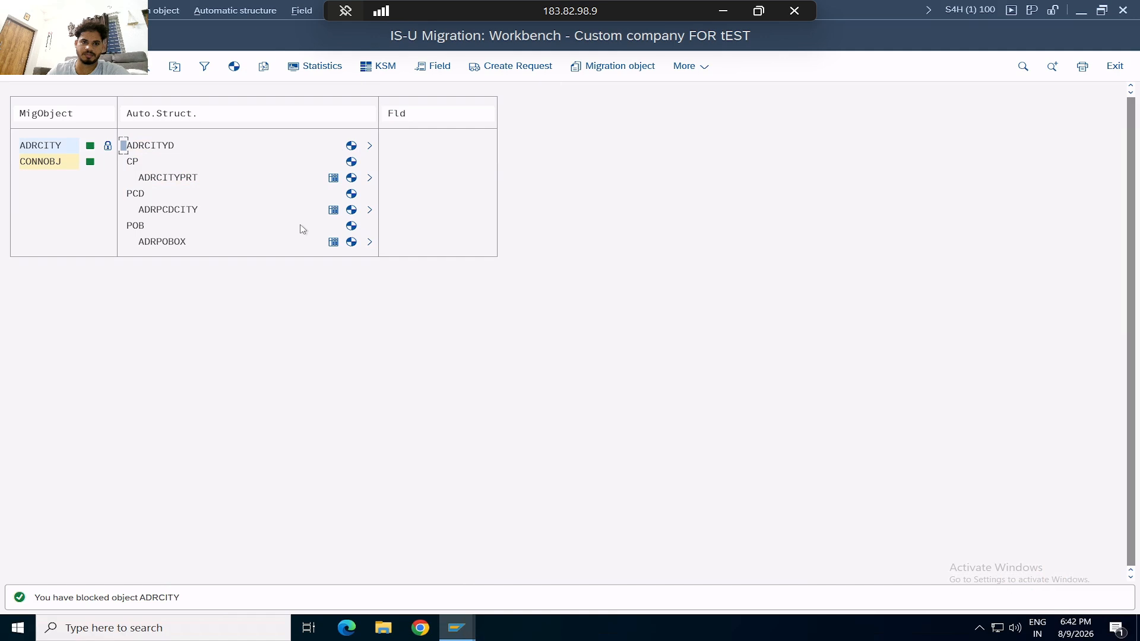
pyautogui.doubleClick(181, 166)
pyautogui.click(271, 146)
pyautogui.click(256, 177)
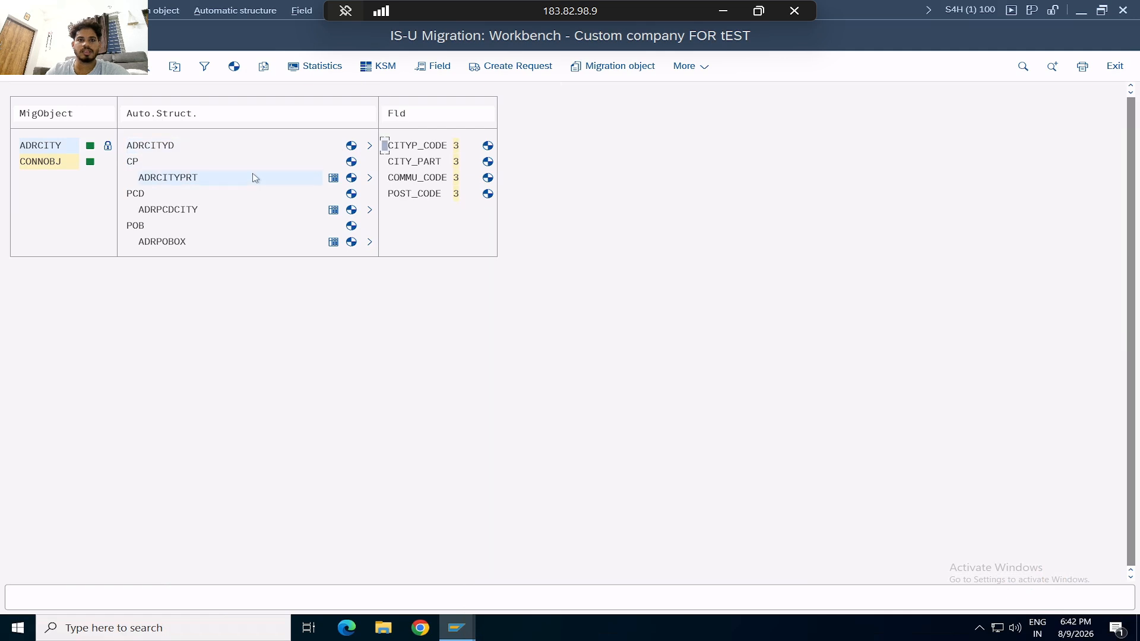
pyautogui.click(261, 211)
pyautogui.click(232, 244)
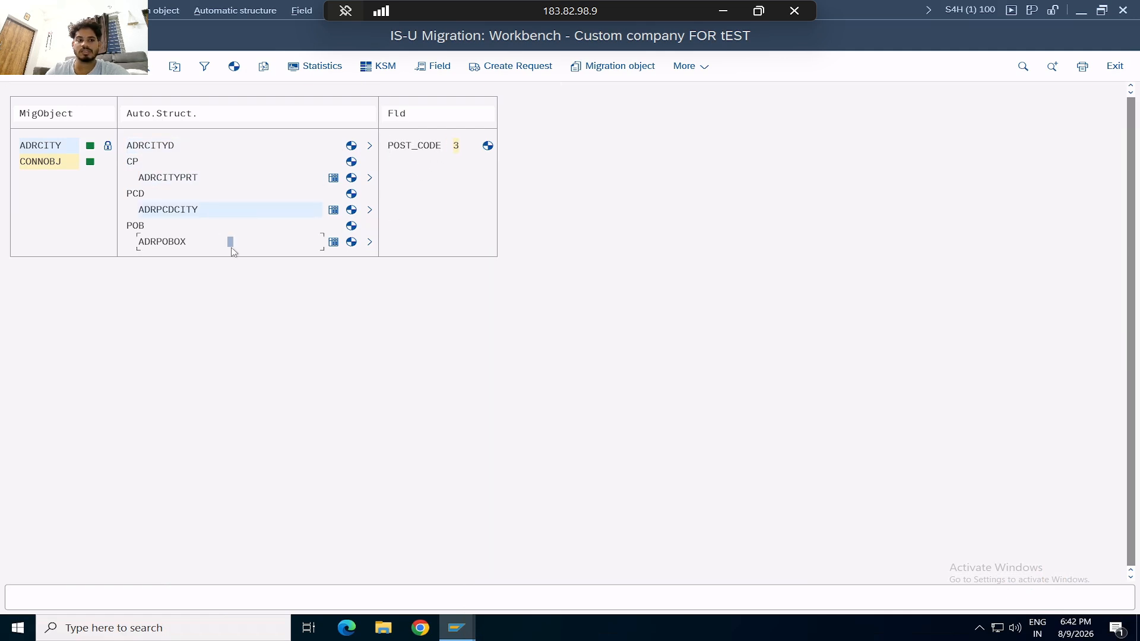
pyautogui.click(199, 146)
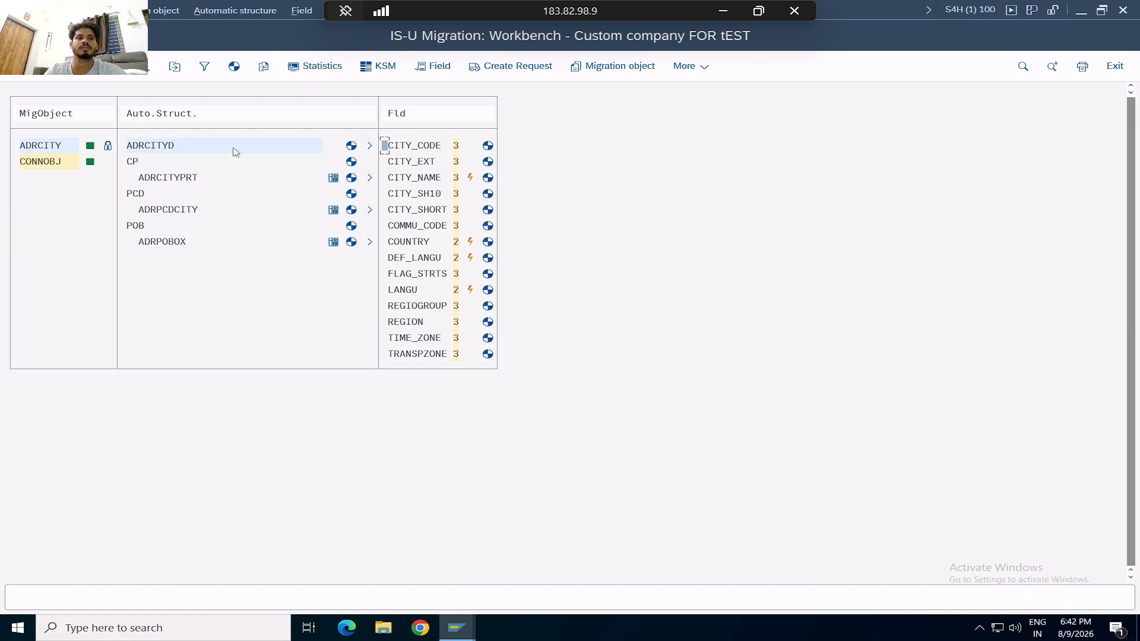
pyautogui.click(60, 152)
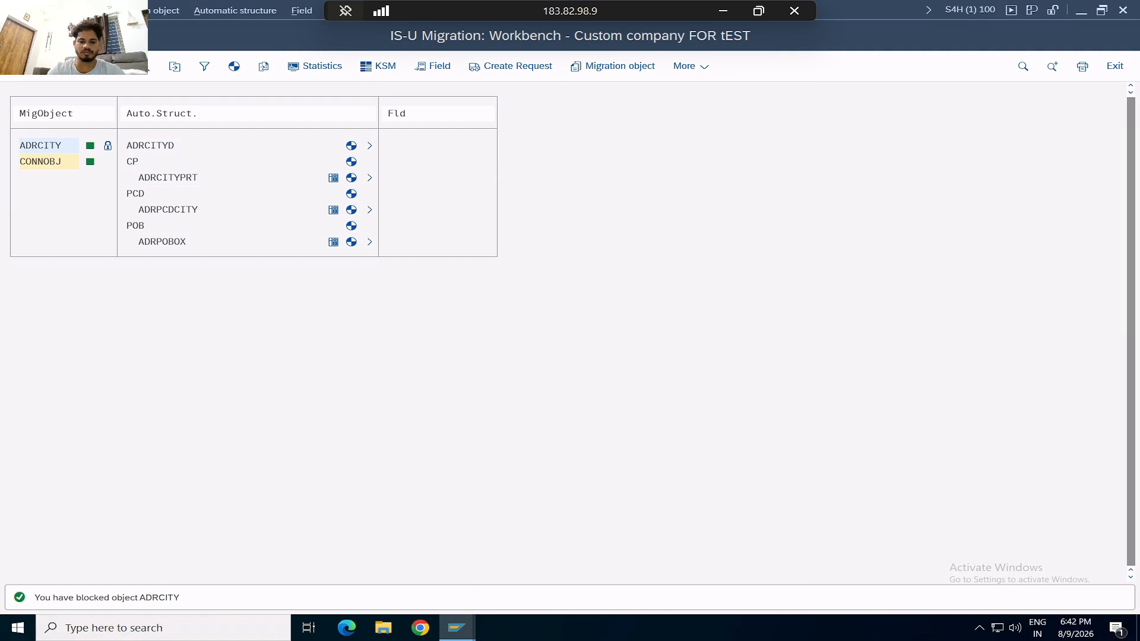
# Open the SAP directories list (AL11) in a new session and select the DIR_PERF directory /usr/sap/tmp
pyautogui.press('capslock')
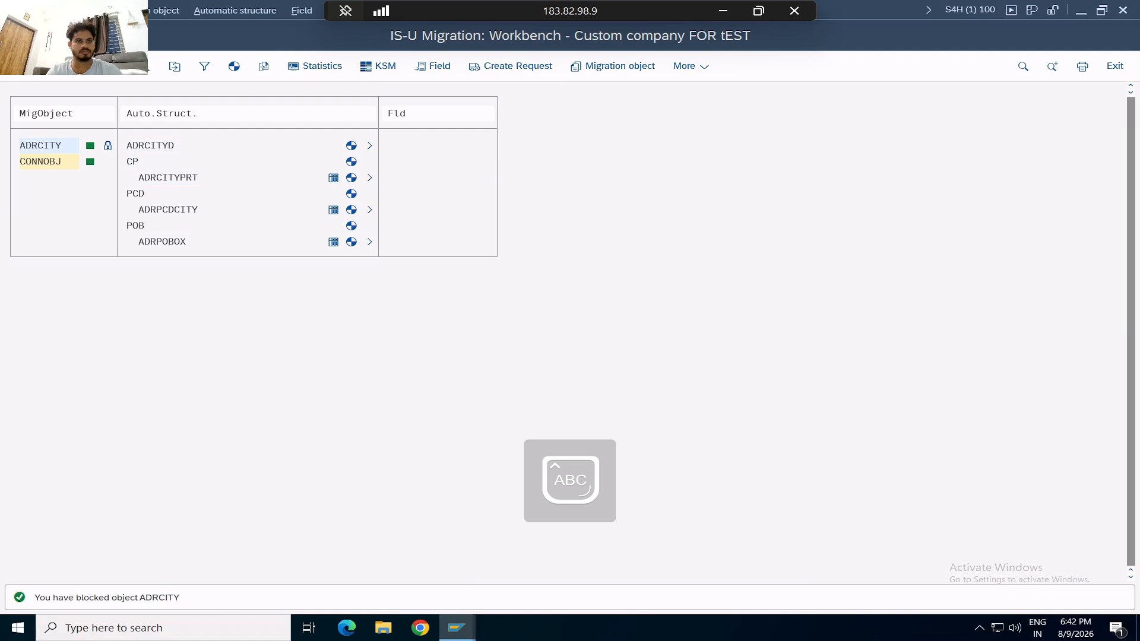
pyautogui.press('Return')
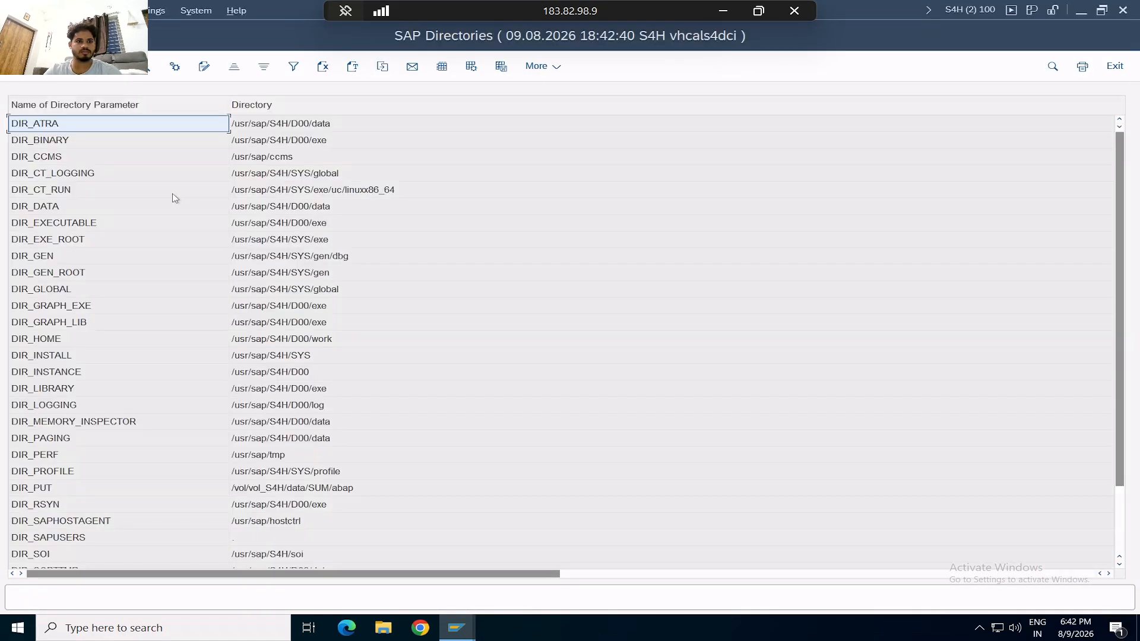
pyautogui.press('capslock')
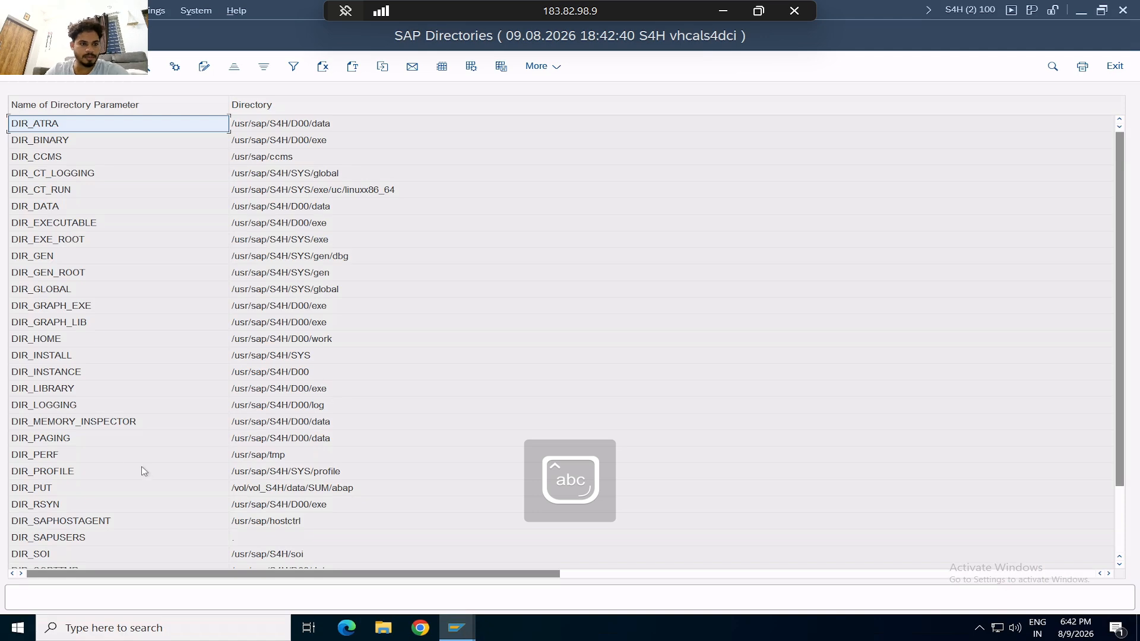
pyautogui.click(297, 454)
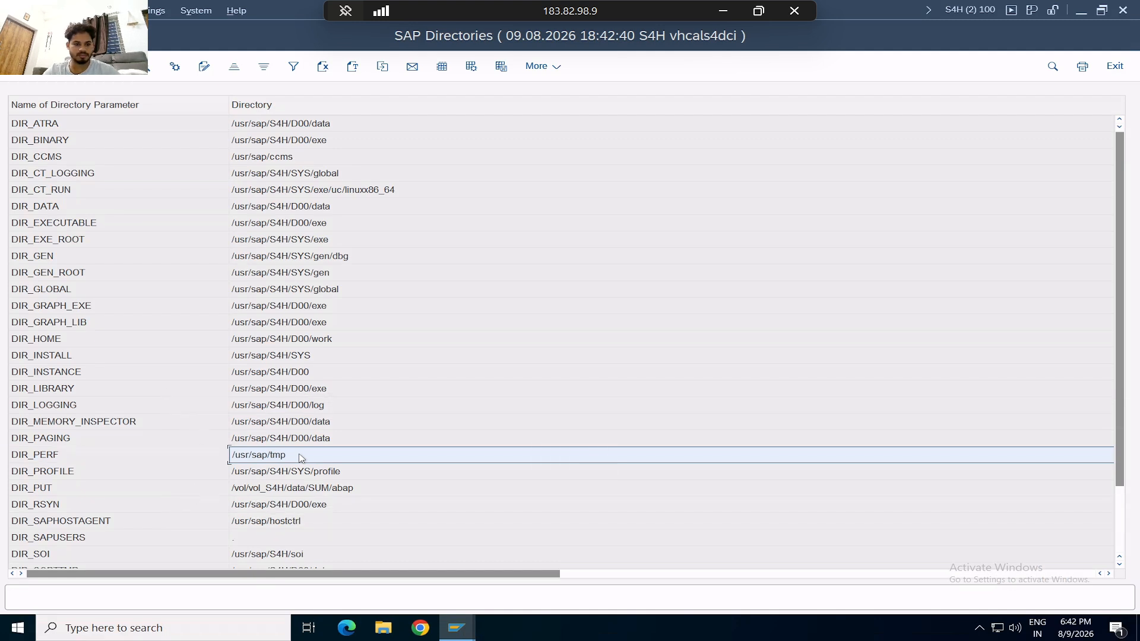
pyautogui.hscroll(3, 234, 458)
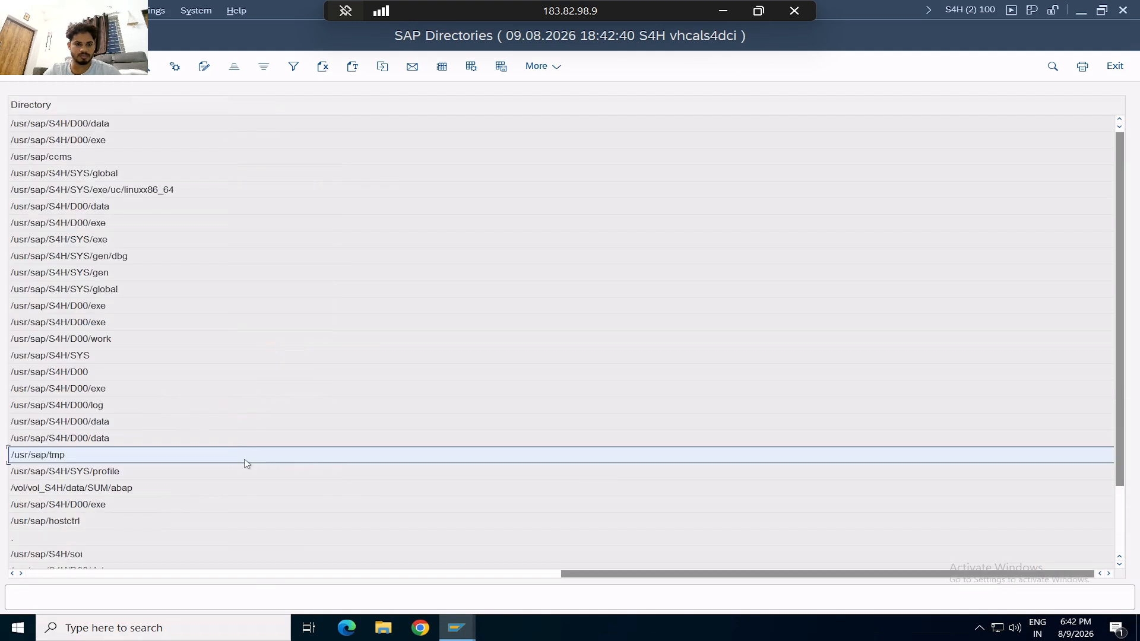
# Switch to Notepad, record the /usr/sap/tmp path in a new text file, save it as AL11Path.txt in Downloads and close it
pyautogui.click(18, 627)
pyautogui.write('notepad')
pyautogui.press('Return')
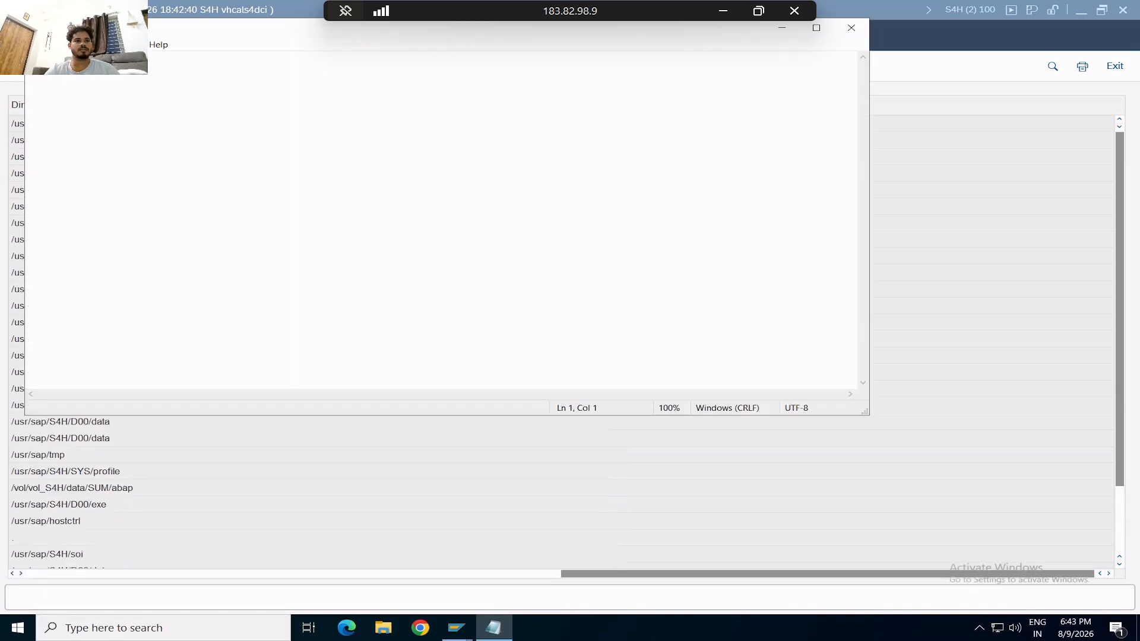
pyautogui.hotkey('ctrl', 's')
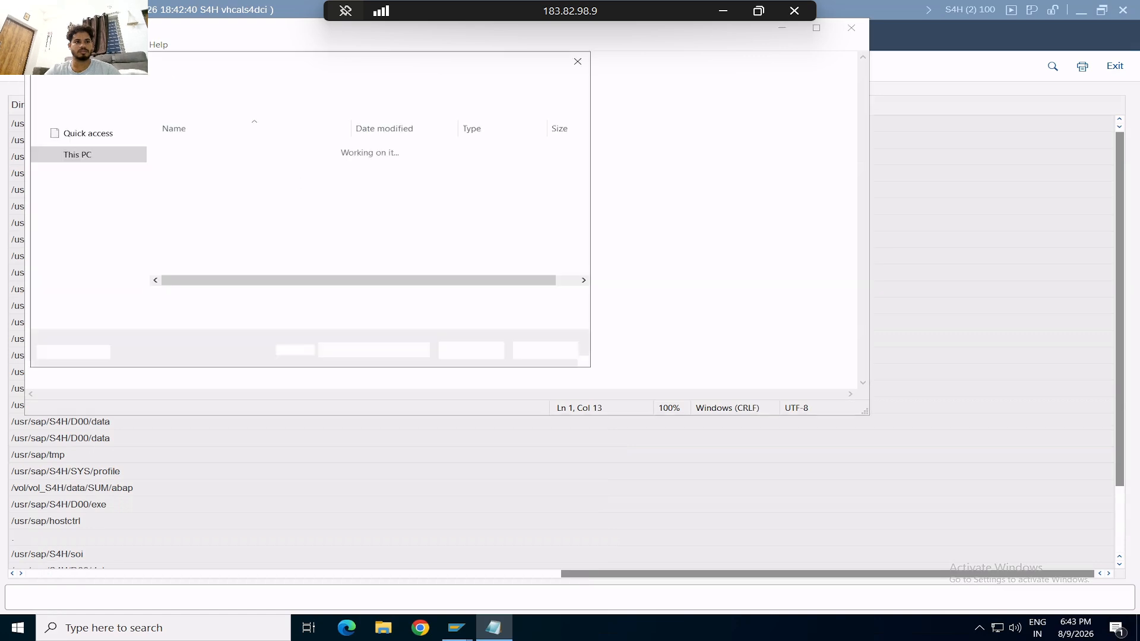
pyautogui.click(298, 220)
pyautogui.click(310, 349)
pyautogui.write('AL')
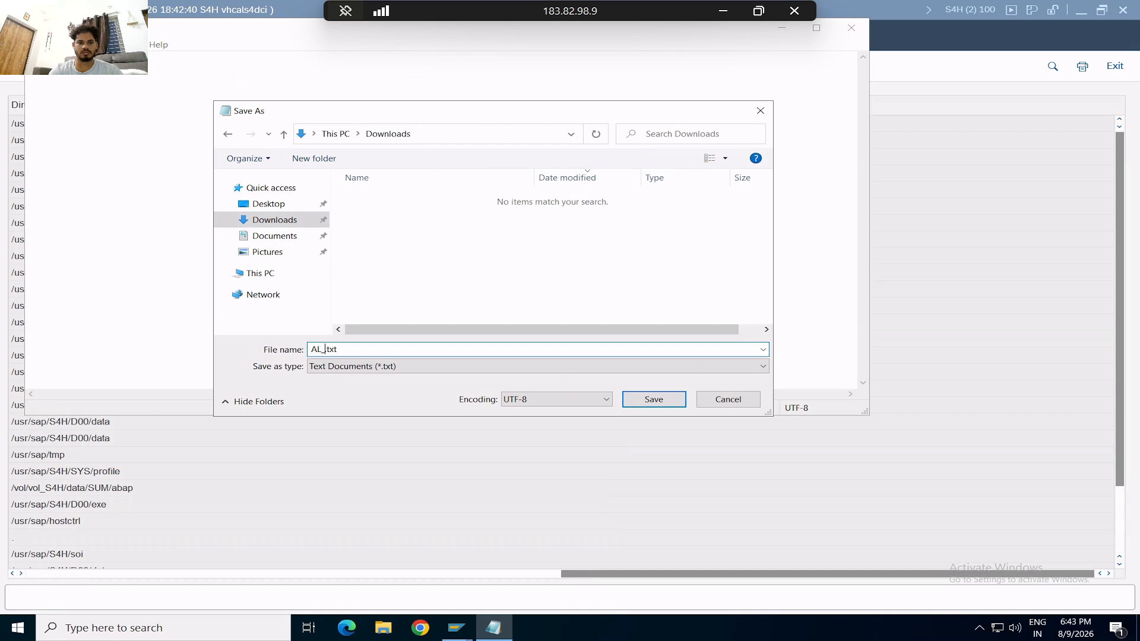
pyautogui.write('11Path')
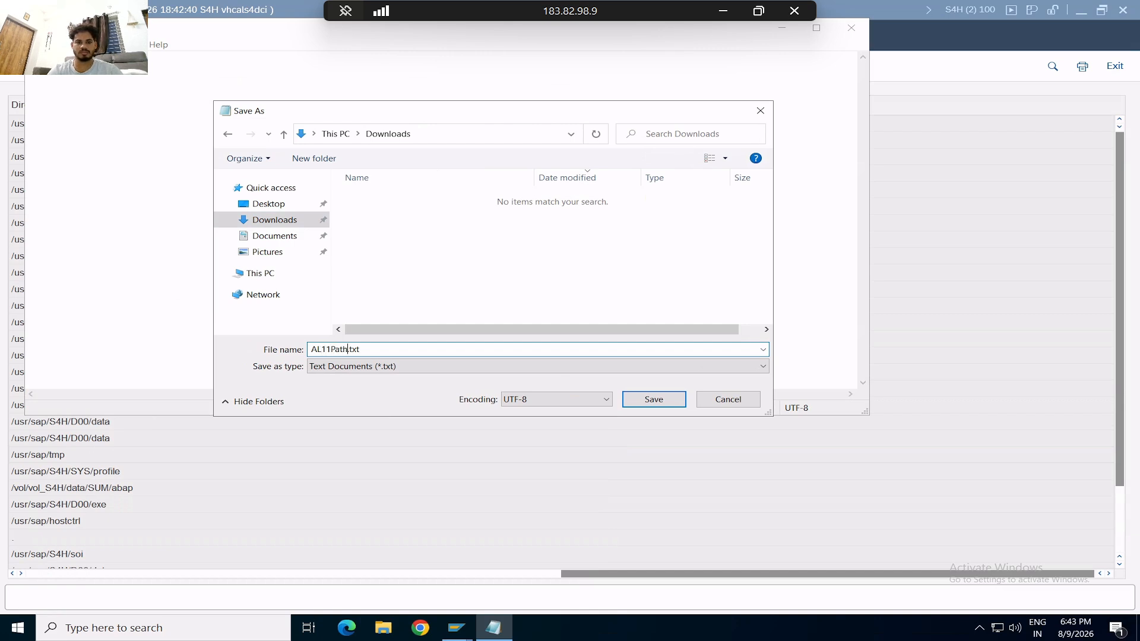
pyautogui.press('Return')
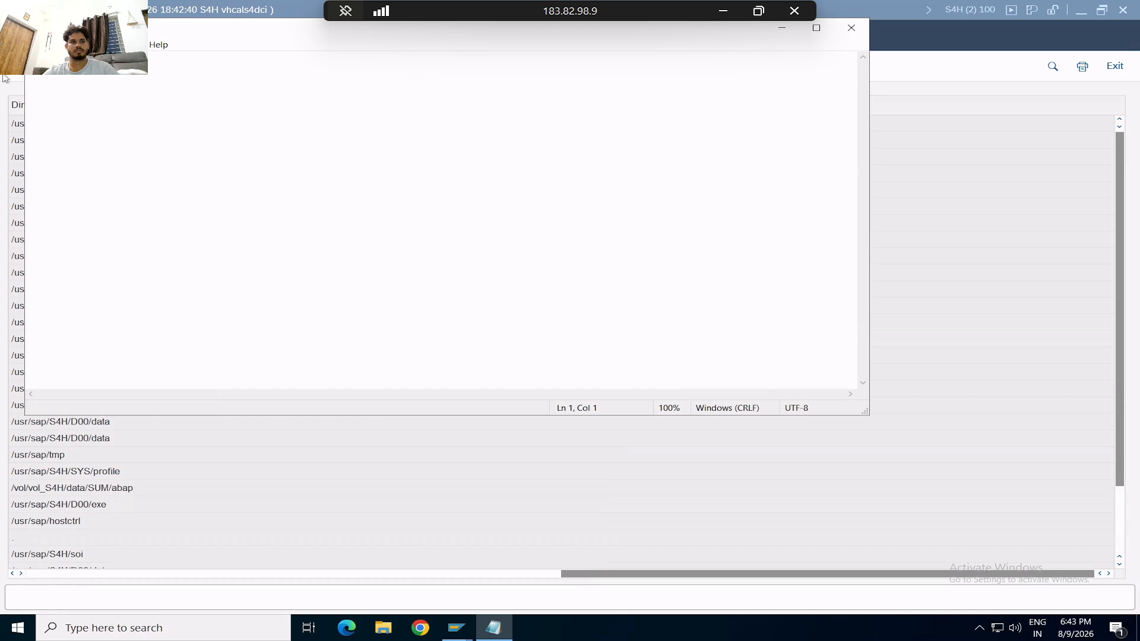
pyautogui.click(852, 28)
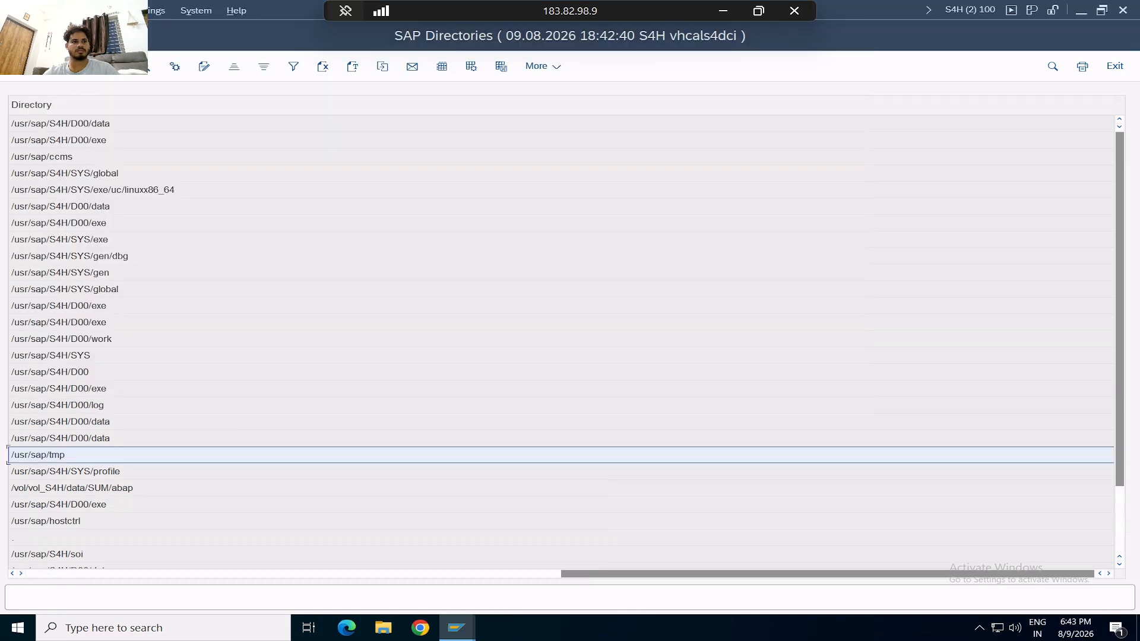
# Open the migration workbench for company ZCP in the second session and display the structures of migration object ADRCITY
pyautogui.click(16, 35)
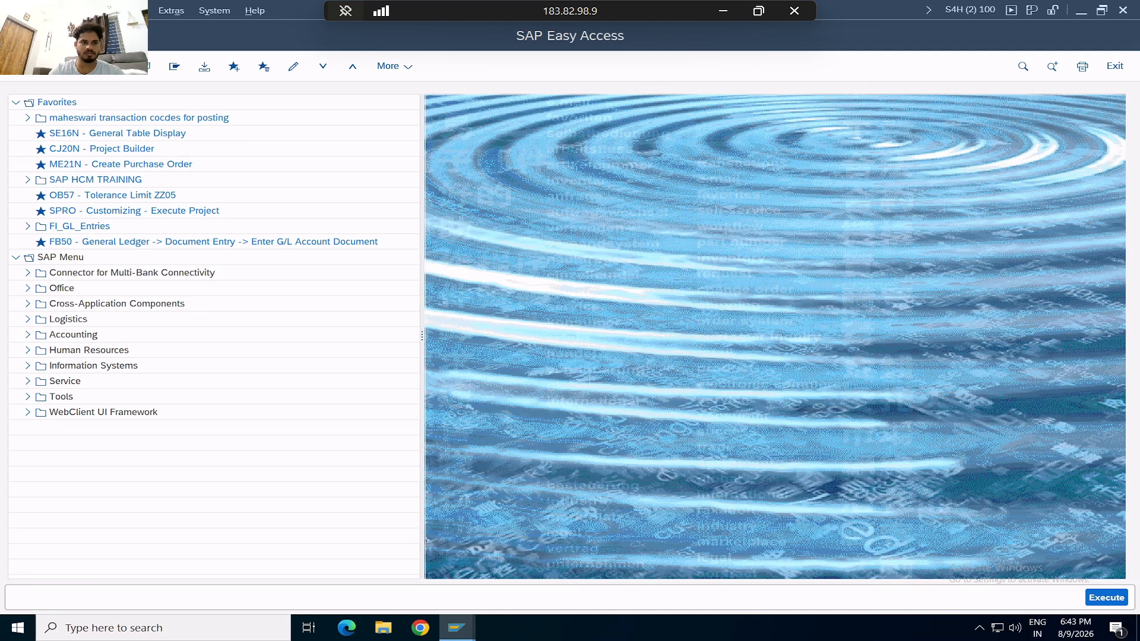
pyautogui.press('Return')
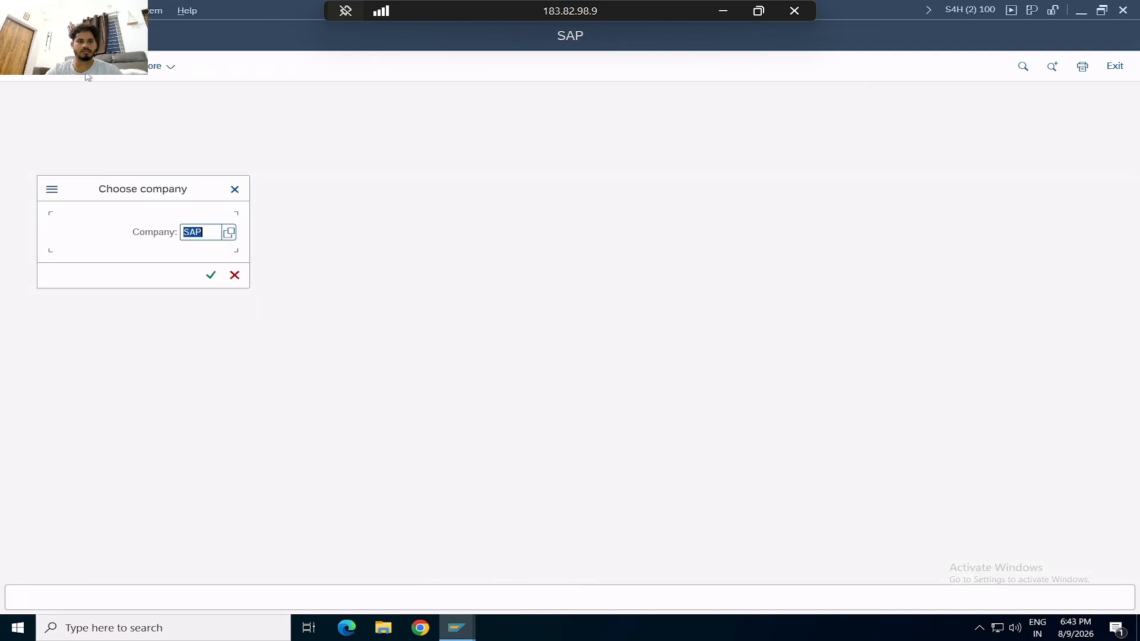
pyautogui.press('capslock')
pyautogui.write('Z')
pyautogui.click(201, 250)
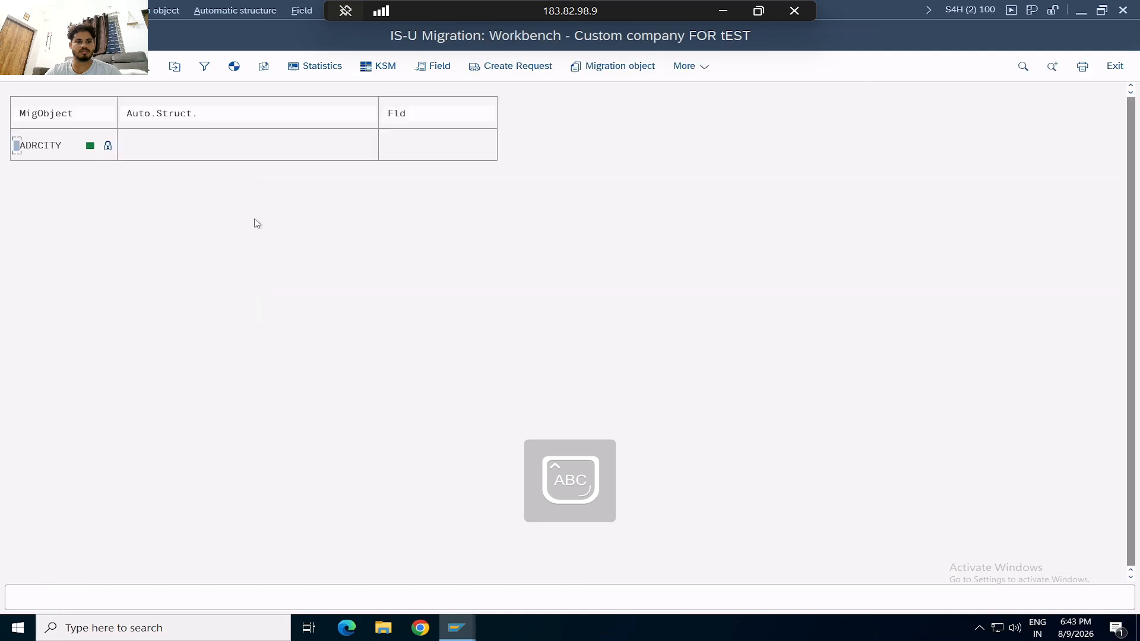
pyautogui.doubleClick(41, 150)
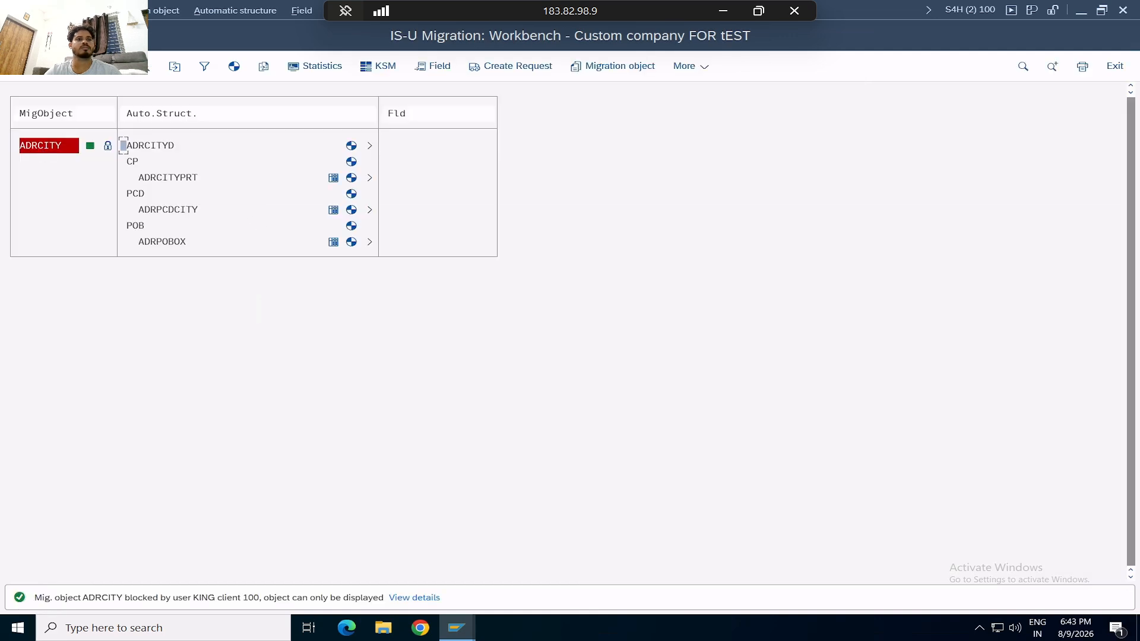
# Set both the dialog and background migration paths in company SAP's data import parameters to /usr/sap/tmp and save them
pyautogui.click(61, 11)
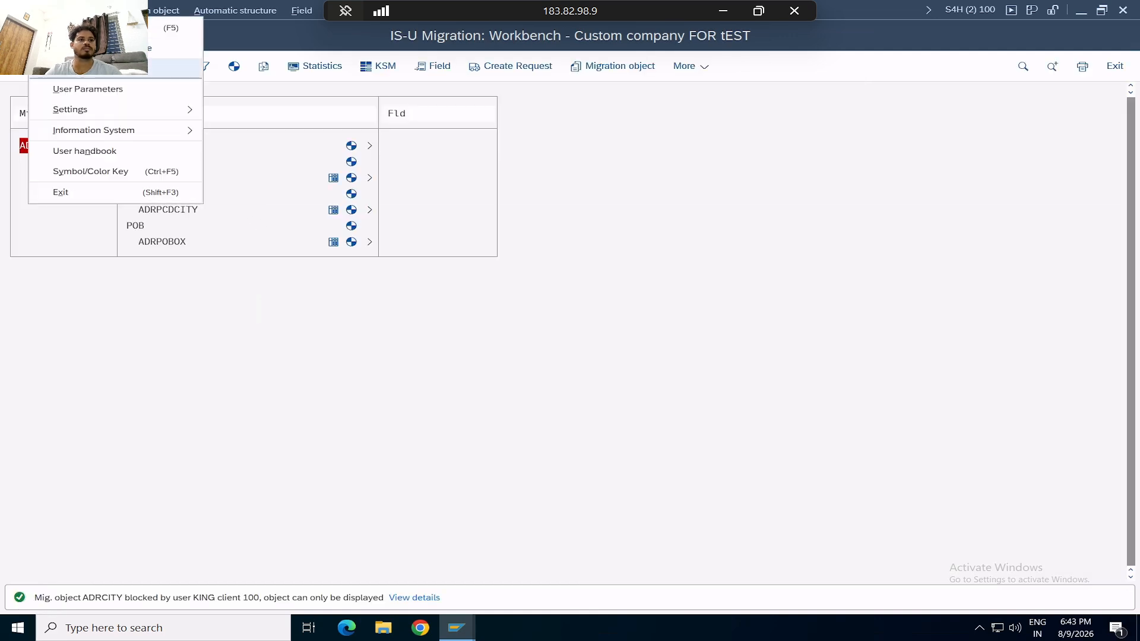
pyautogui.click(113, 48)
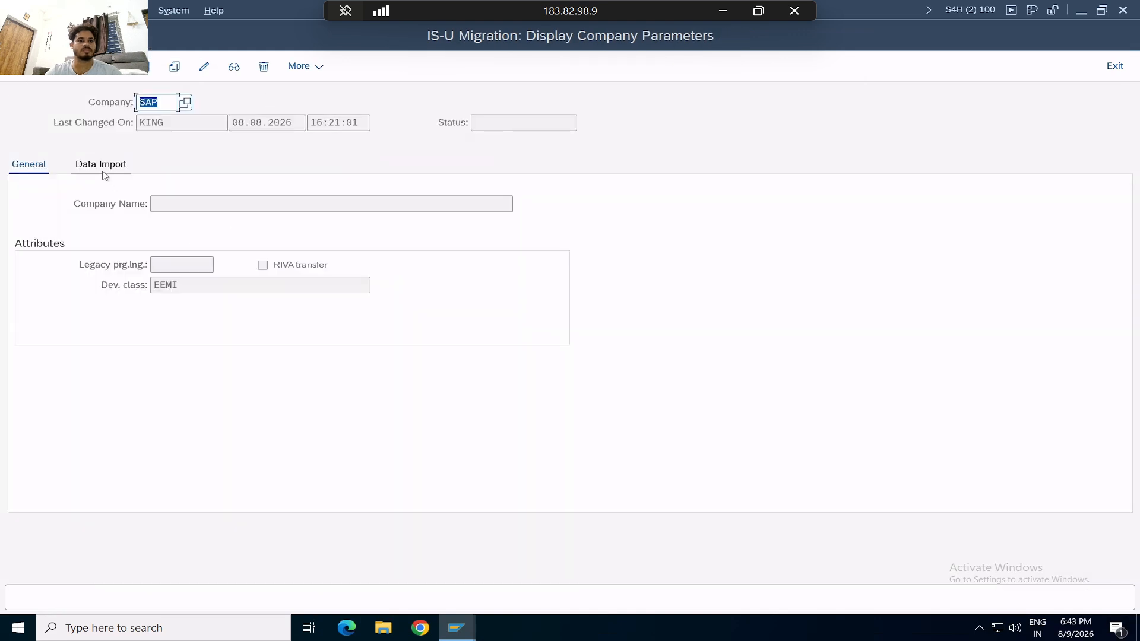
pyautogui.click(103, 168)
pyautogui.click(204, 66)
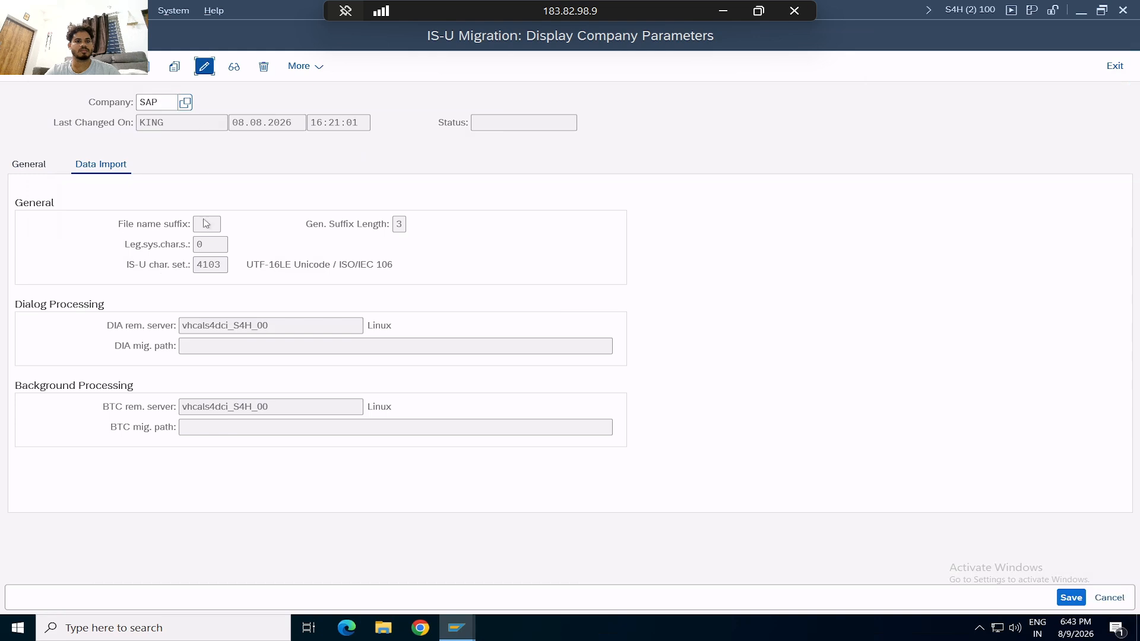
pyautogui.click(610, 346)
pyautogui.write('/usr/sap/tmp')
pyautogui.click(611, 427)
pyautogui.write('/usr/sap/tmp')
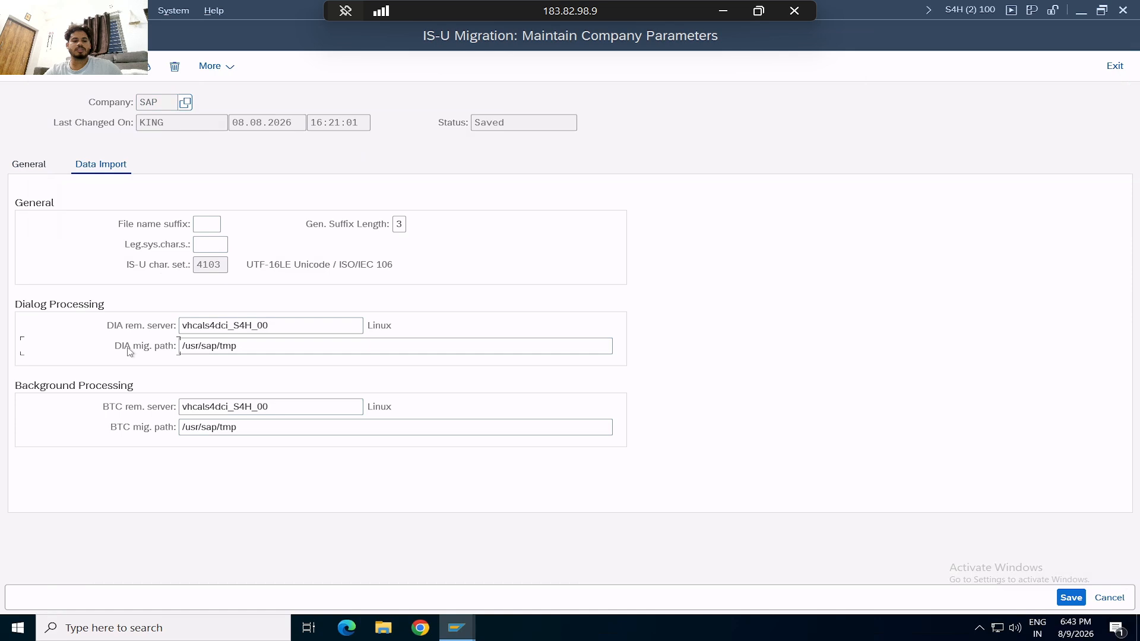
pyautogui.click(242, 350)
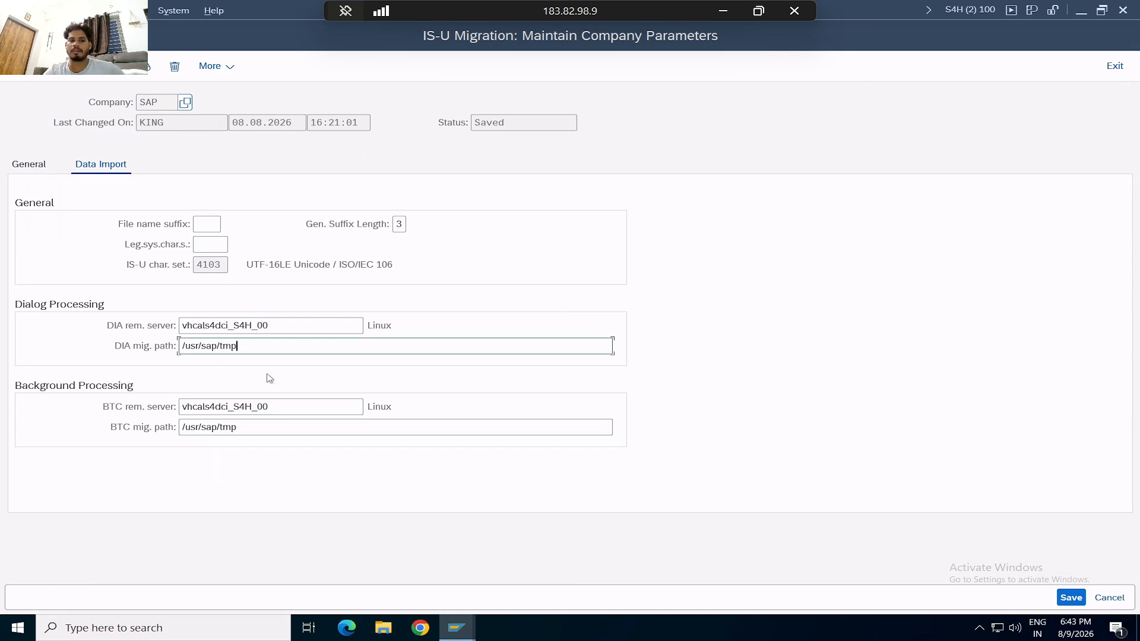
pyautogui.click(610, 427)
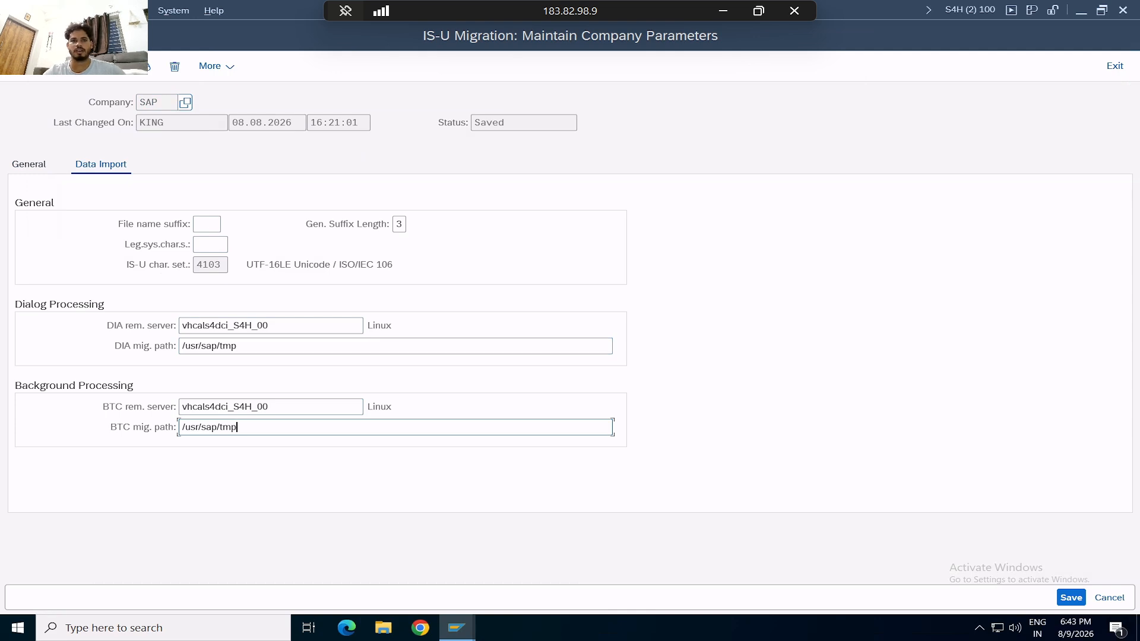
pyautogui.click(1070, 597)
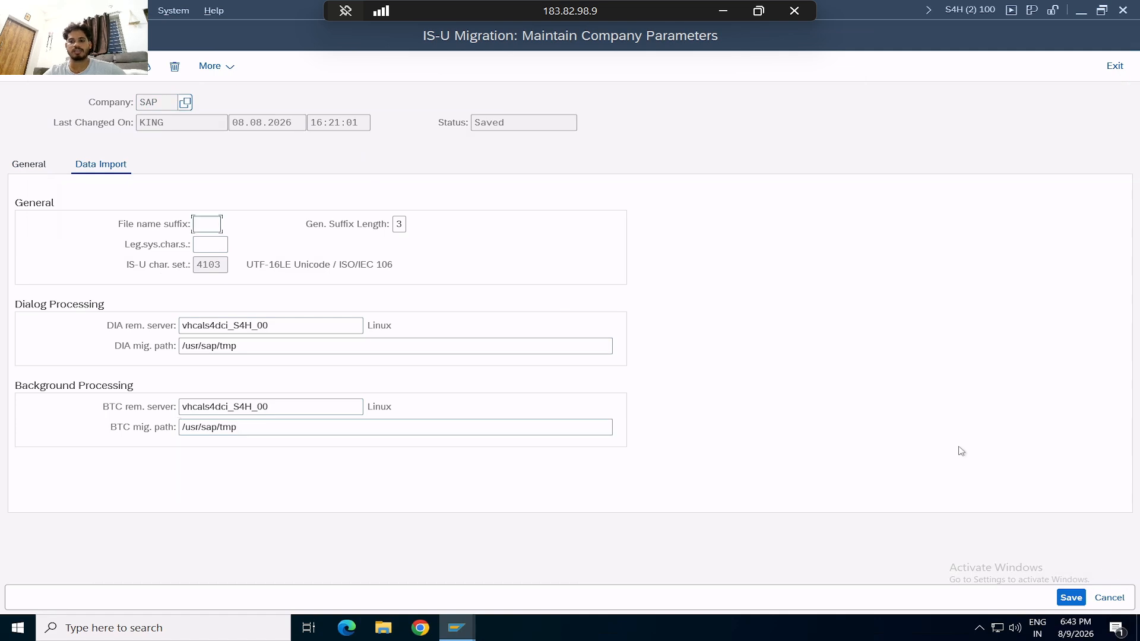
# Check the remote server and migration path in the data import of migration object ADRCITY
pyautogui.press('F3')
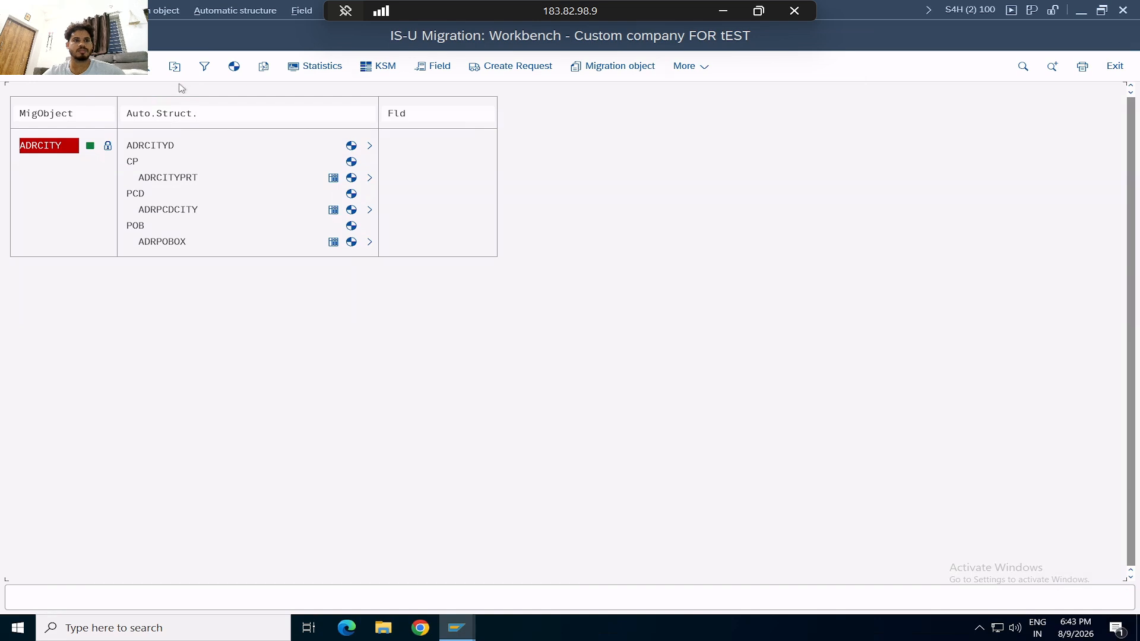
pyautogui.click(264, 66)
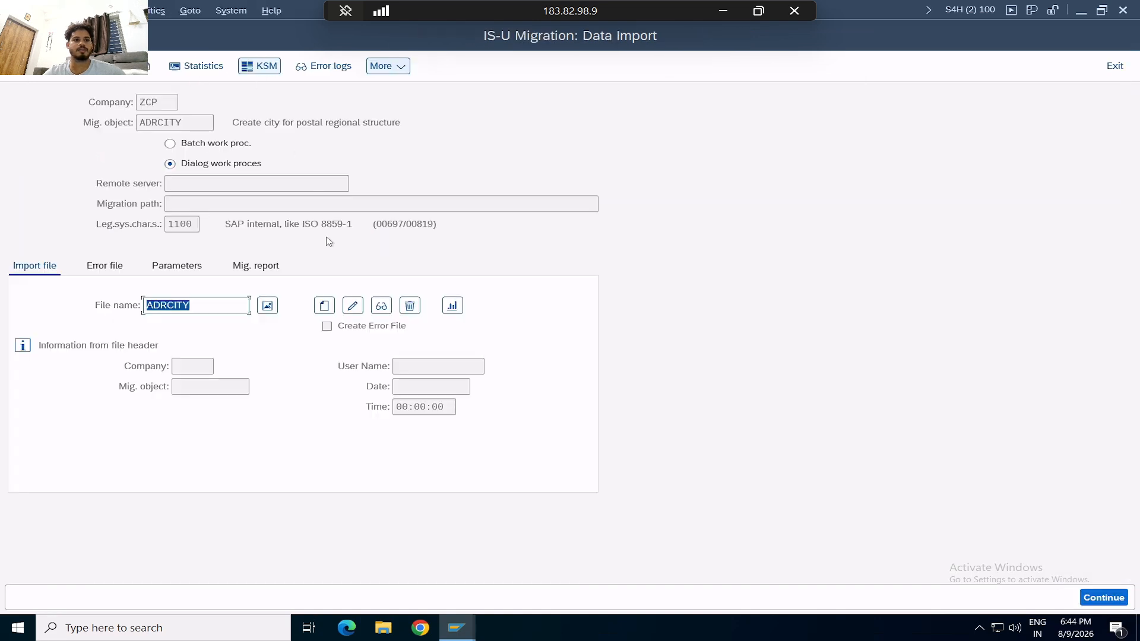
pyautogui.click(16, 36)
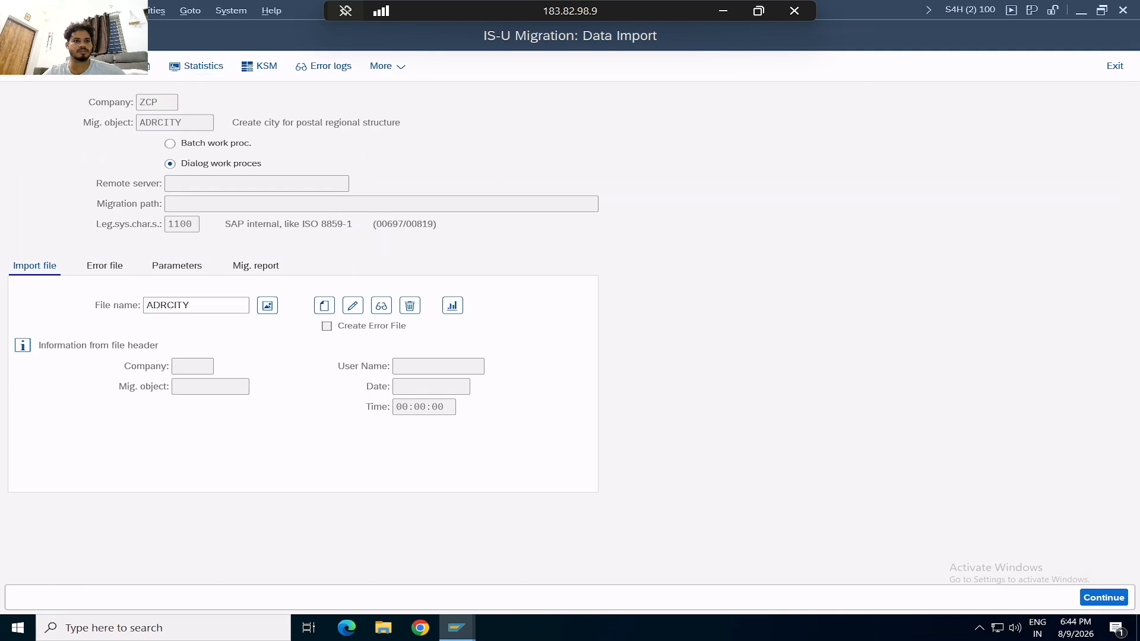
# Open the company parameters of custom company ZCP for maintenance
pyautogui.click(62, 11)
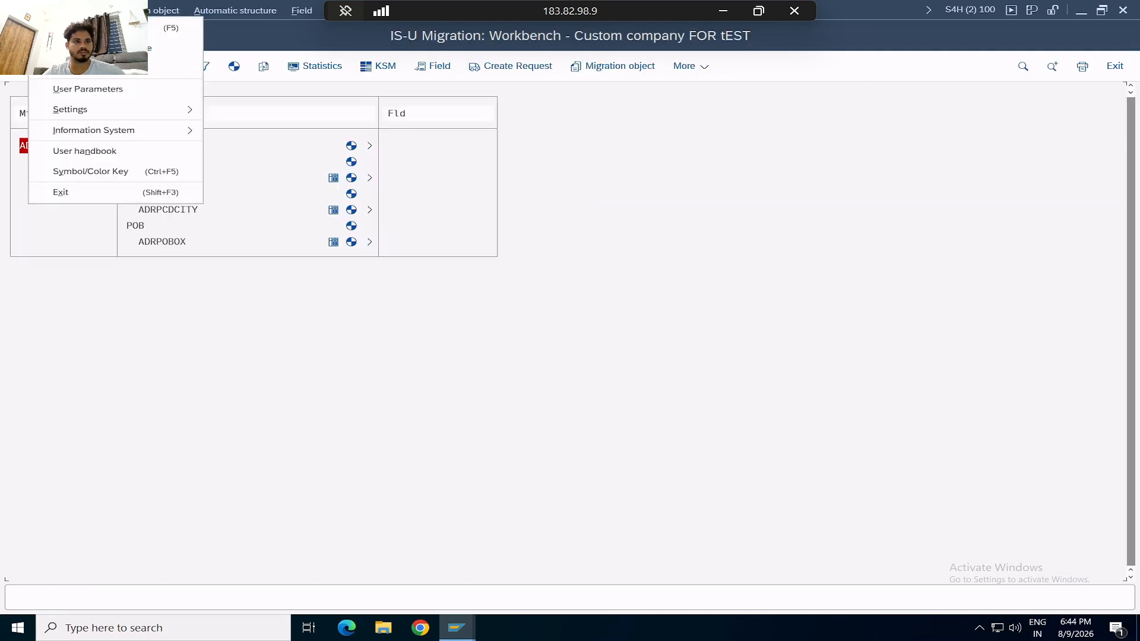
pyautogui.click(89, 48)
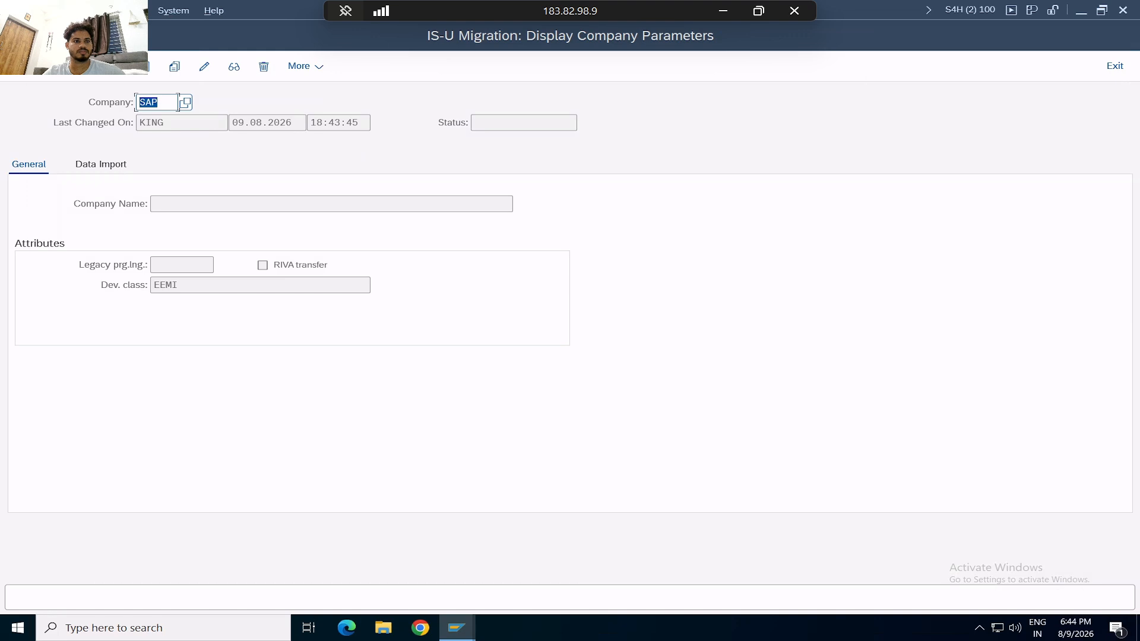
pyautogui.click(178, 103)
pyautogui.press('F4')
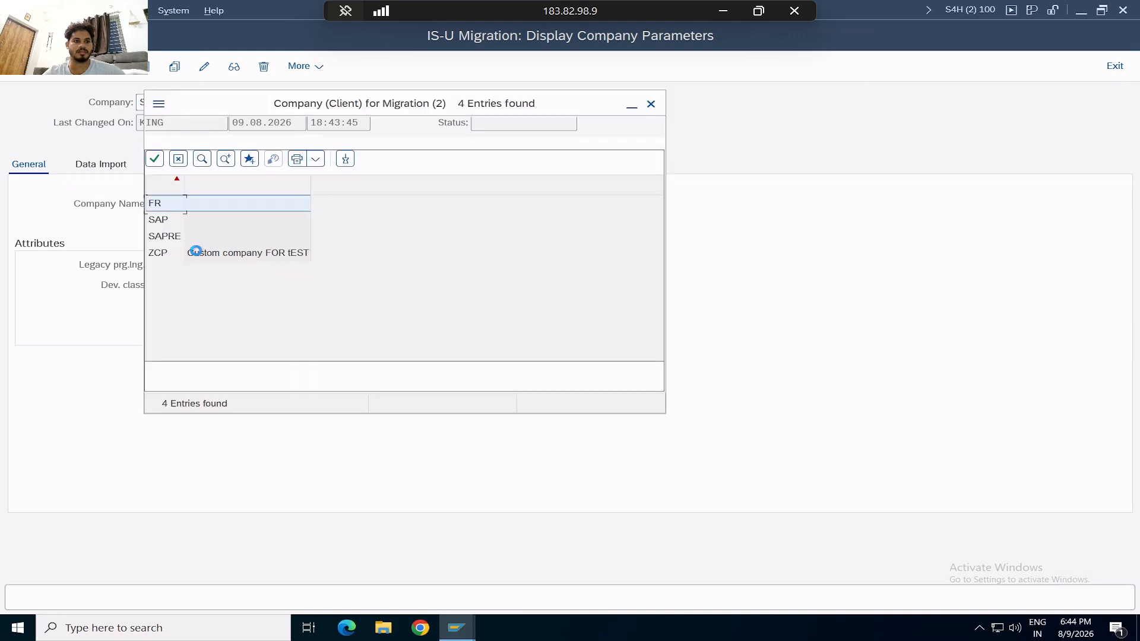
pyautogui.doubleClick(196, 252)
pyautogui.click(204, 67)
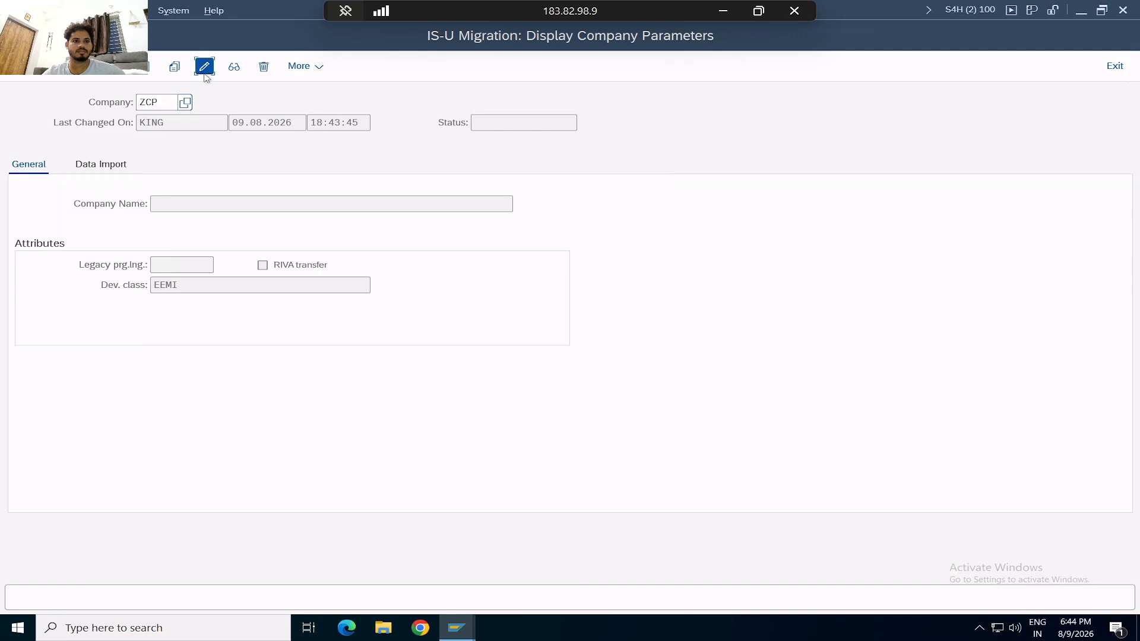
# In ZCP's data import parameters, set the dialog processing server to vhcals4dci_S4H_00 and its migration path to /usr/sap/tmp
pyautogui.click(119, 165)
pyautogui.click(350, 326)
pyautogui.click(372, 325)
pyautogui.doubleClick(108, 255)
pyautogui.click(267, 346)
pyautogui.write('/usr/sap/tmp')
# Set ZCP's background processing server to vhcals4dci_S4H_00 with migration path /usr/sap/tmp, save the parameters and return to the workbench
pyautogui.click(322, 406)
pyautogui.click(371, 407)
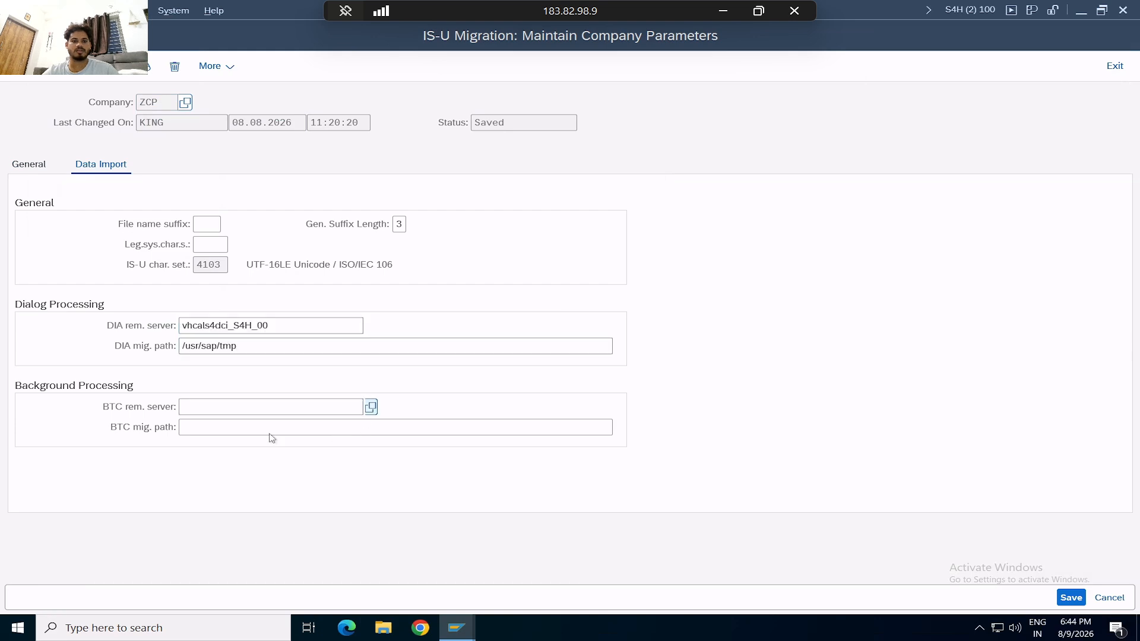
pyautogui.doubleClick(136, 254)
pyautogui.click(345, 427)
pyautogui.write('/usr/sap/tmp')
pyautogui.click(1071, 597)
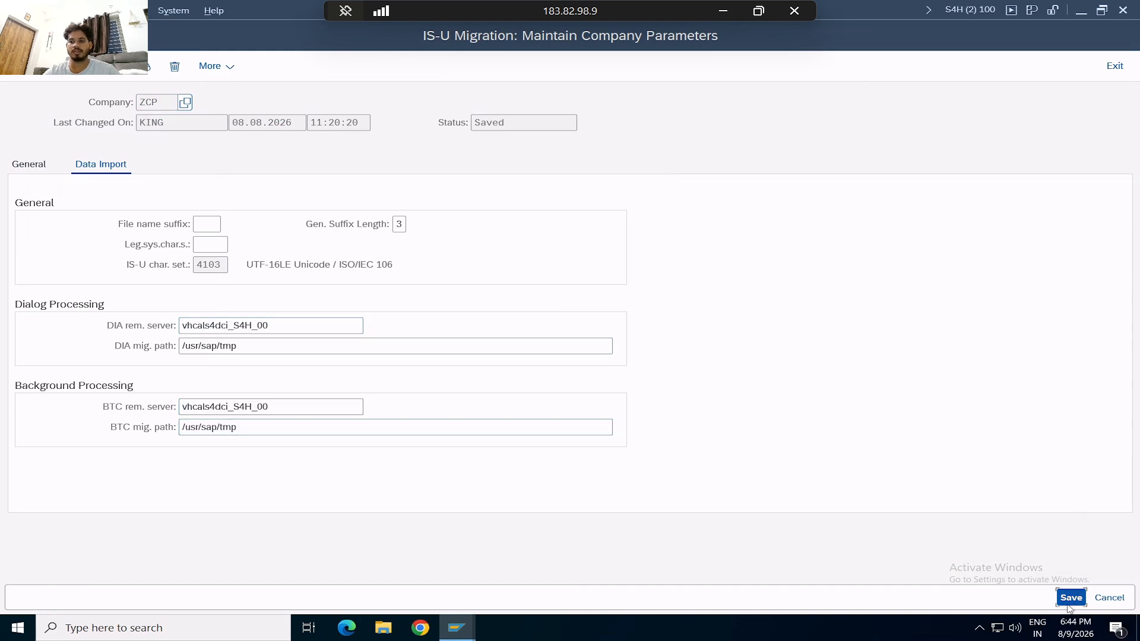
pyautogui.press('F3')
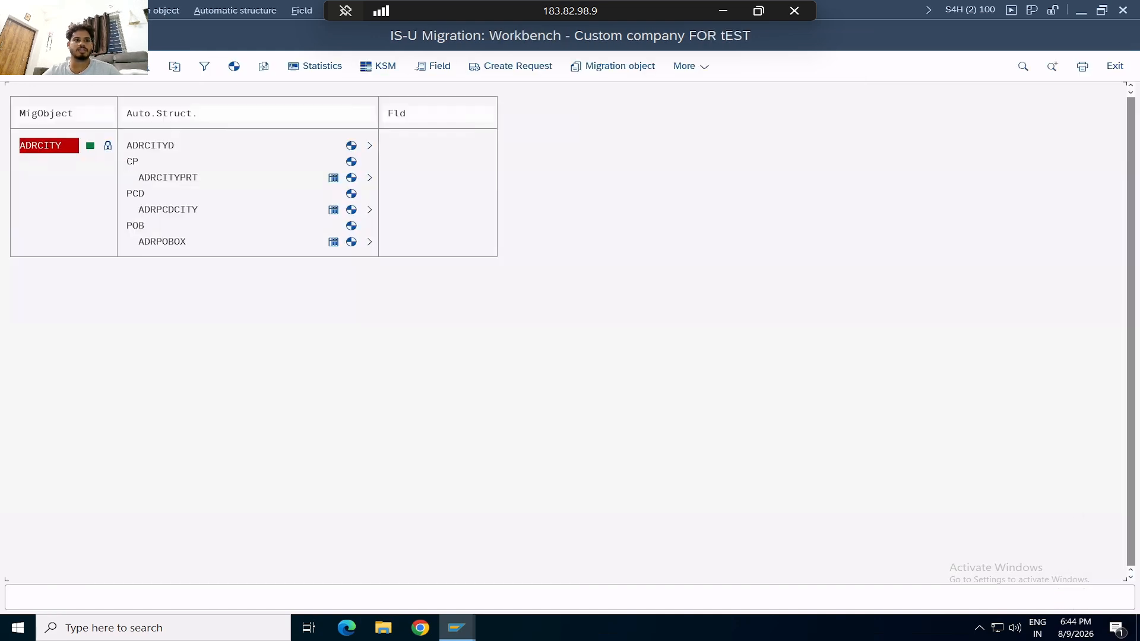
# Open the data import of ADRCITY, check its remote server and migration path, and create an import file named TEST
pyautogui.click(264, 66)
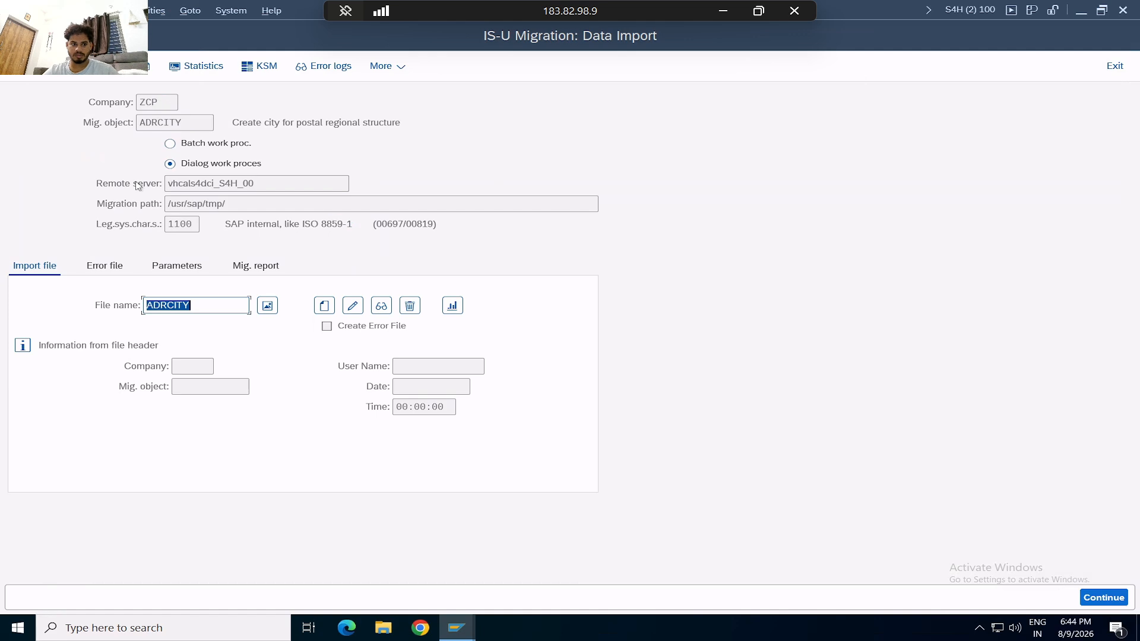
pyautogui.press('capslock')
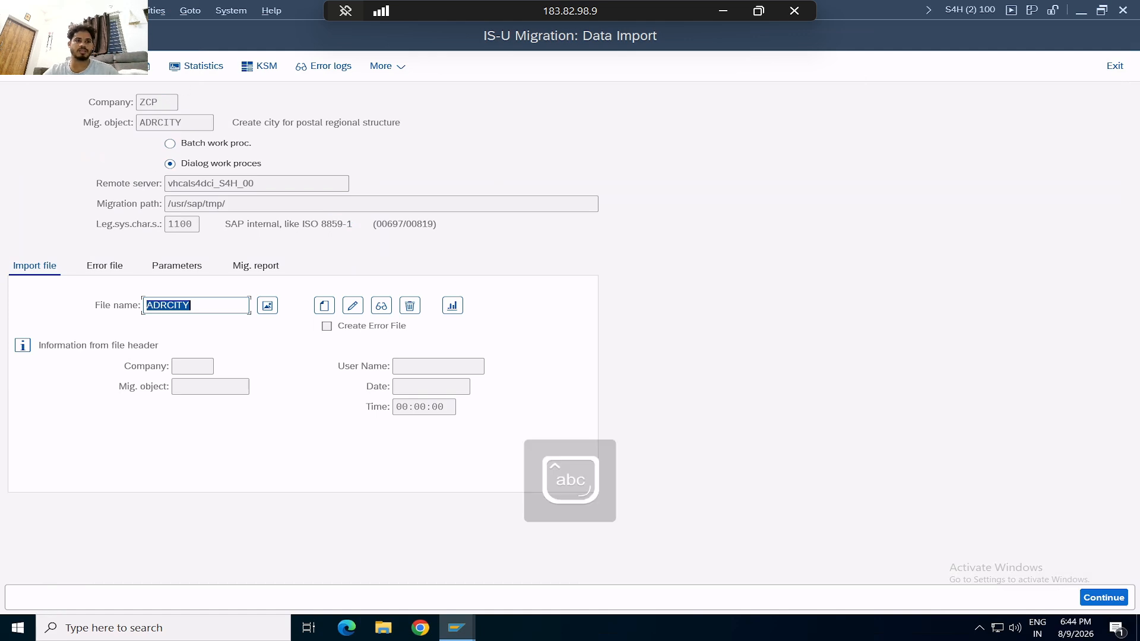
pyautogui.click(13, 36)
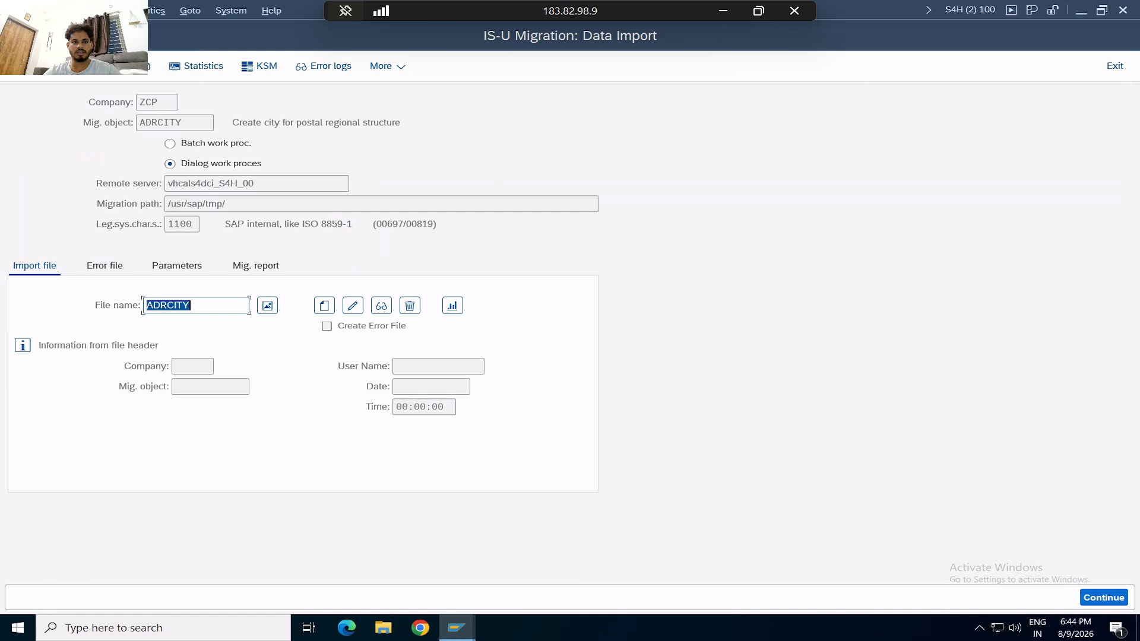
pyautogui.moveTo(255, 184); pyautogui.dragTo(157, 187)
pyautogui.moveTo(228, 204); pyautogui.dragTo(141, 205)
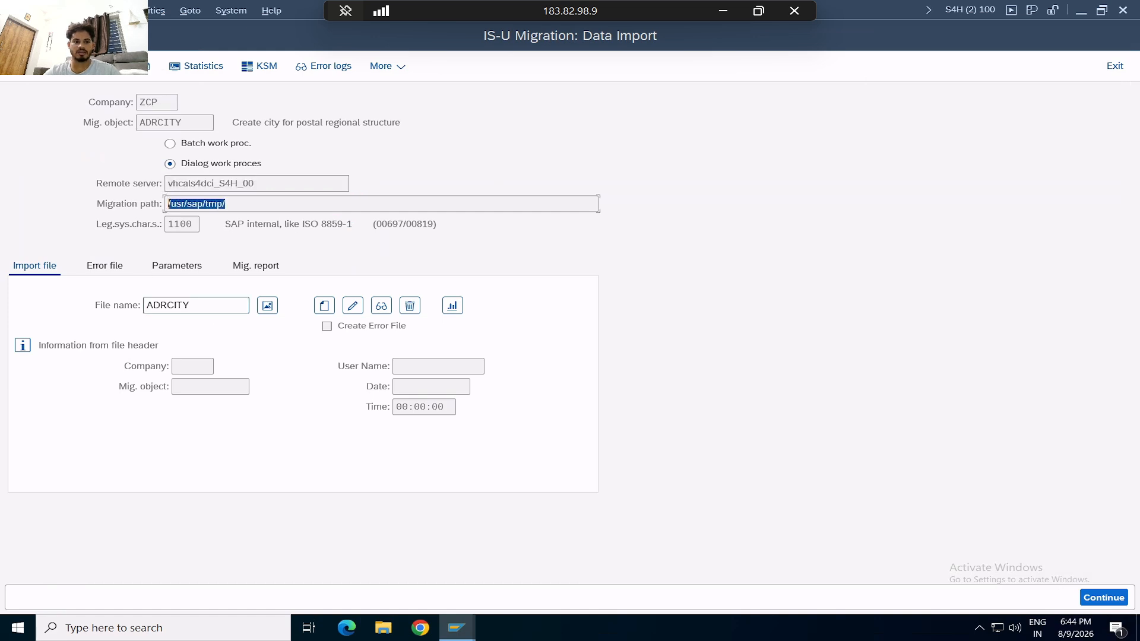
pyautogui.moveTo(196, 306); pyautogui.dragTo(138, 306)
pyautogui.press('capslock')
pyautogui.write('TEST')
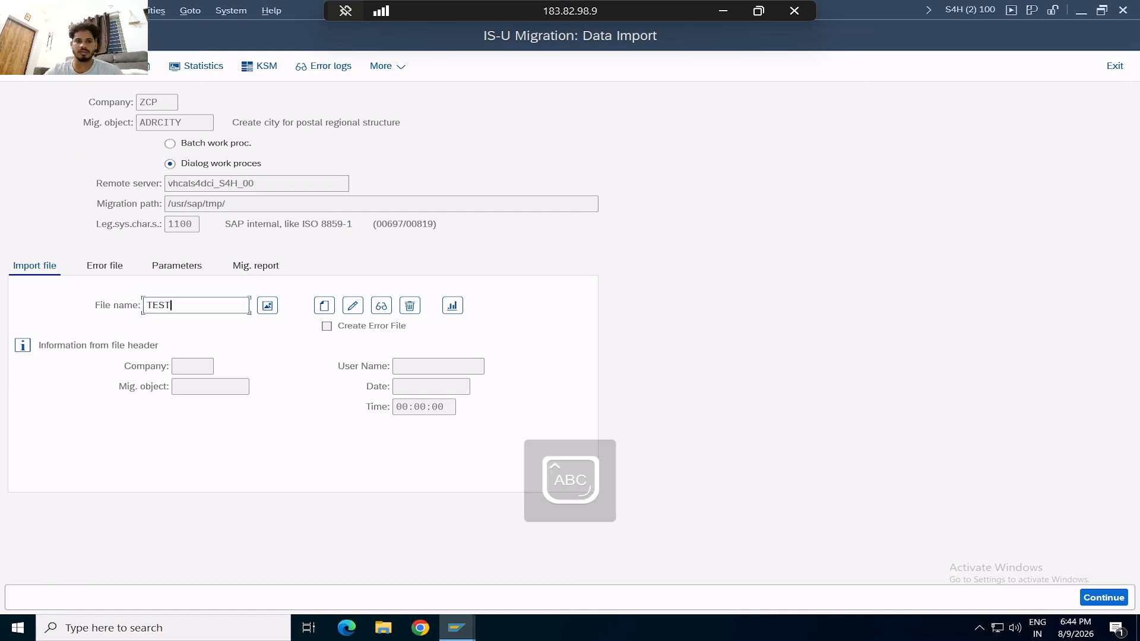
pyautogui.click(325, 306)
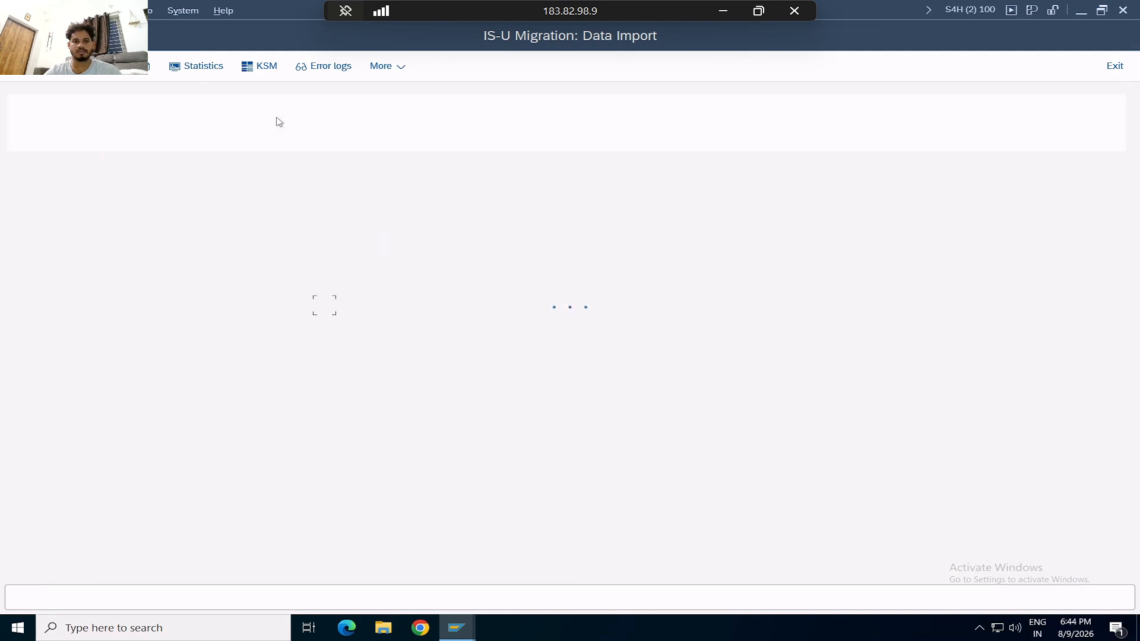
# Add a data object to import file TEST with legacy system key TEST_LEGACY_CITY and open its CITY data record for entry
pyautogui.click(179, 68)
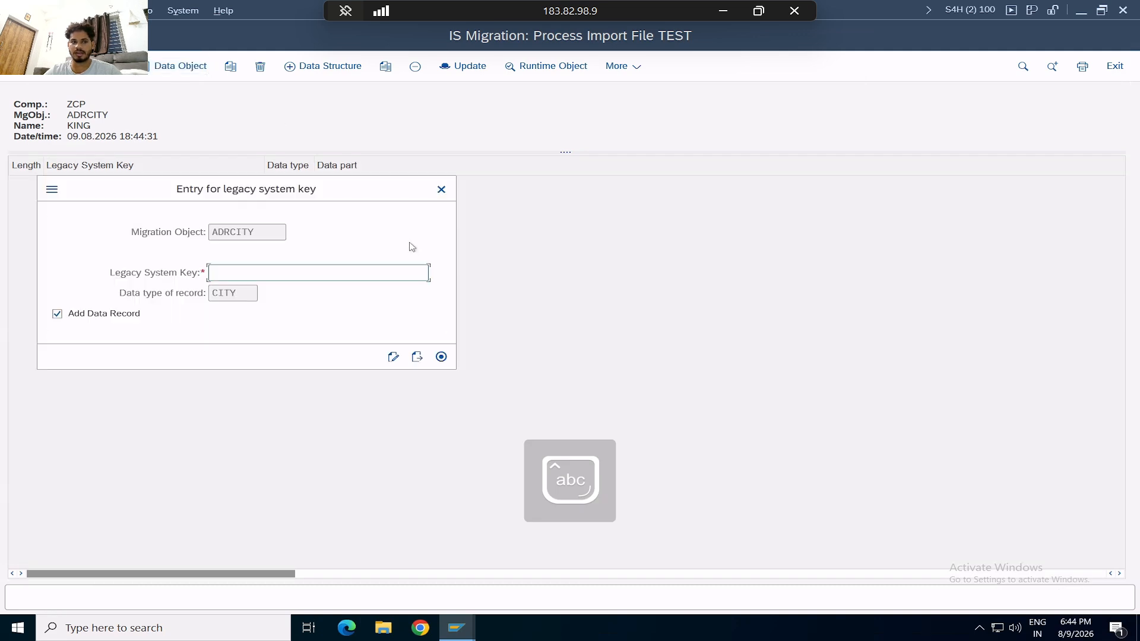
pyautogui.press('capslock')
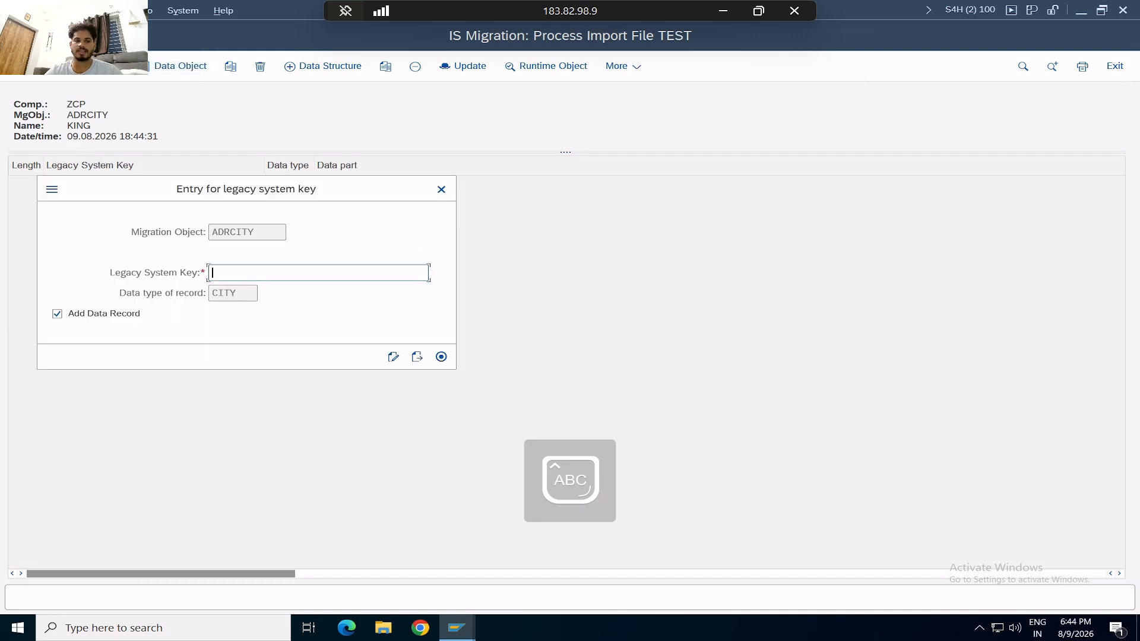
pyautogui.write('TEST_')
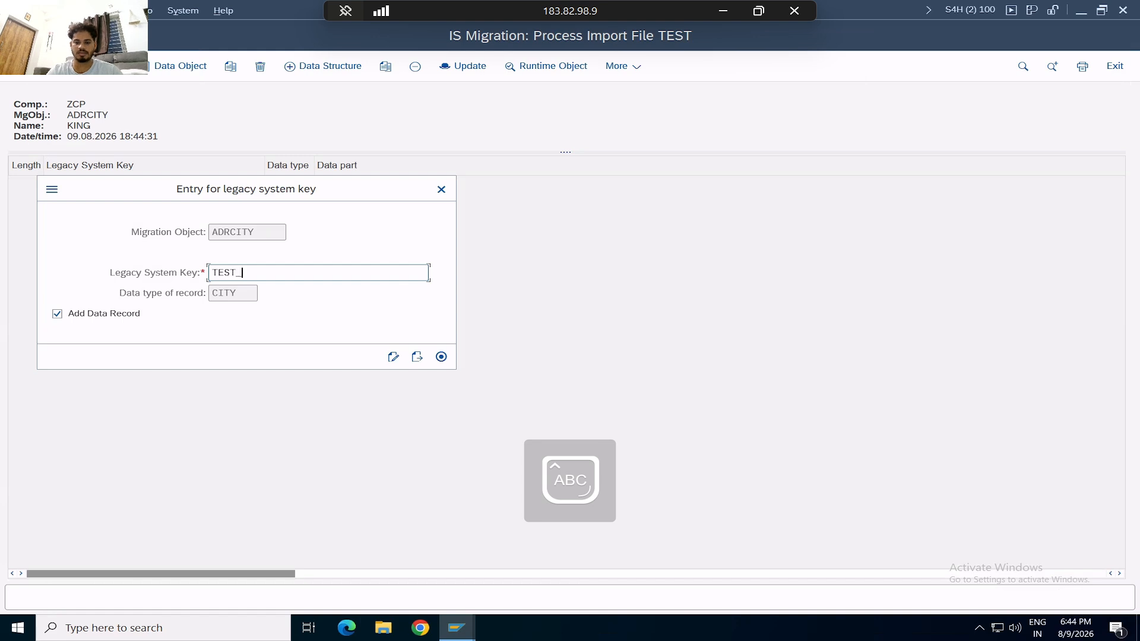
pyautogui.write('LEGACY+CITY')
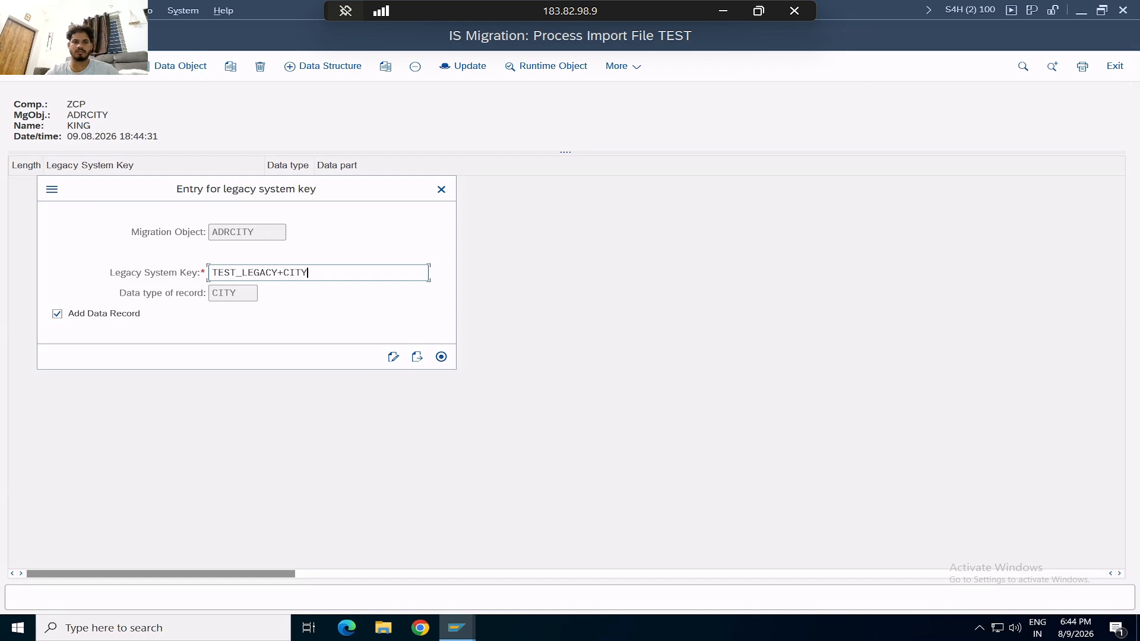
pyautogui.press('BackSpace')
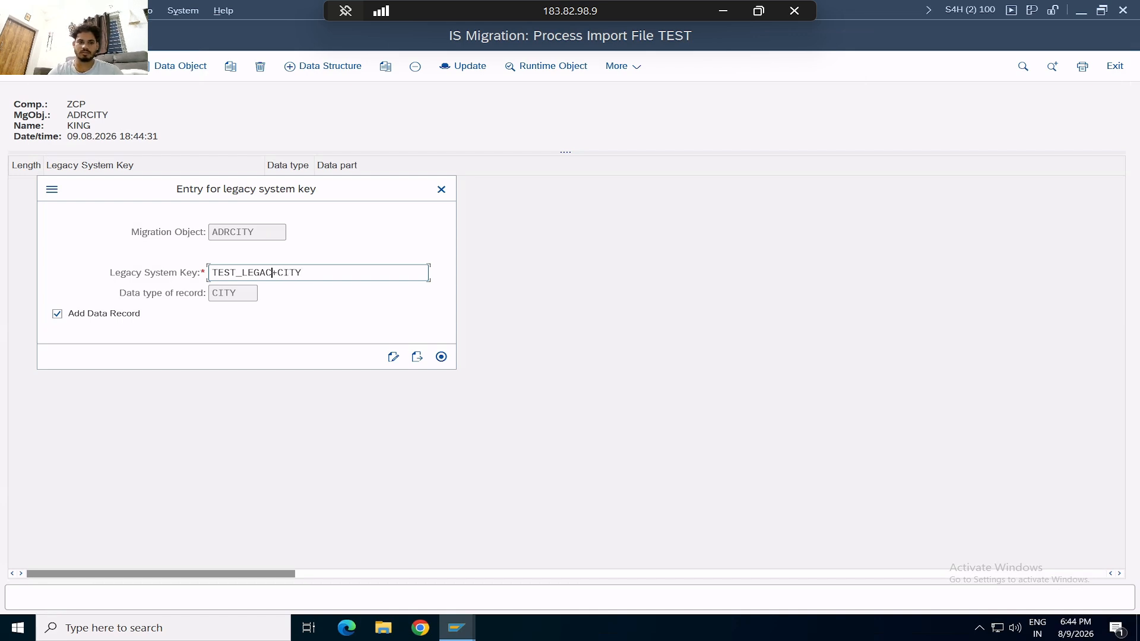
pyautogui.press('BackSpace')
pyautogui.write('_CIT')
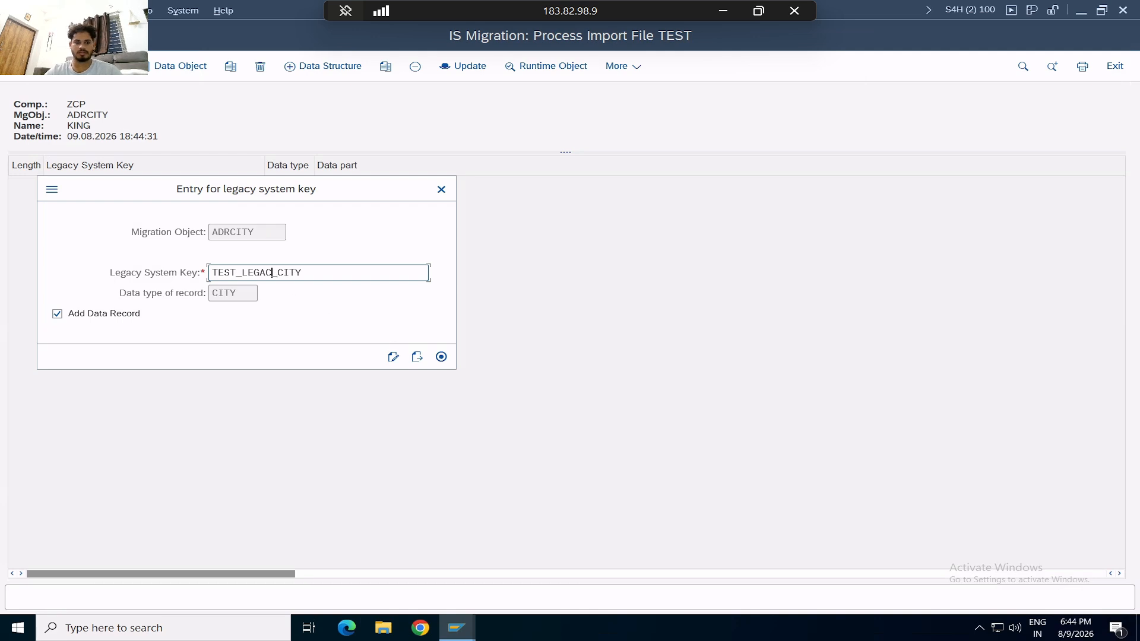
pyautogui.write('Y')
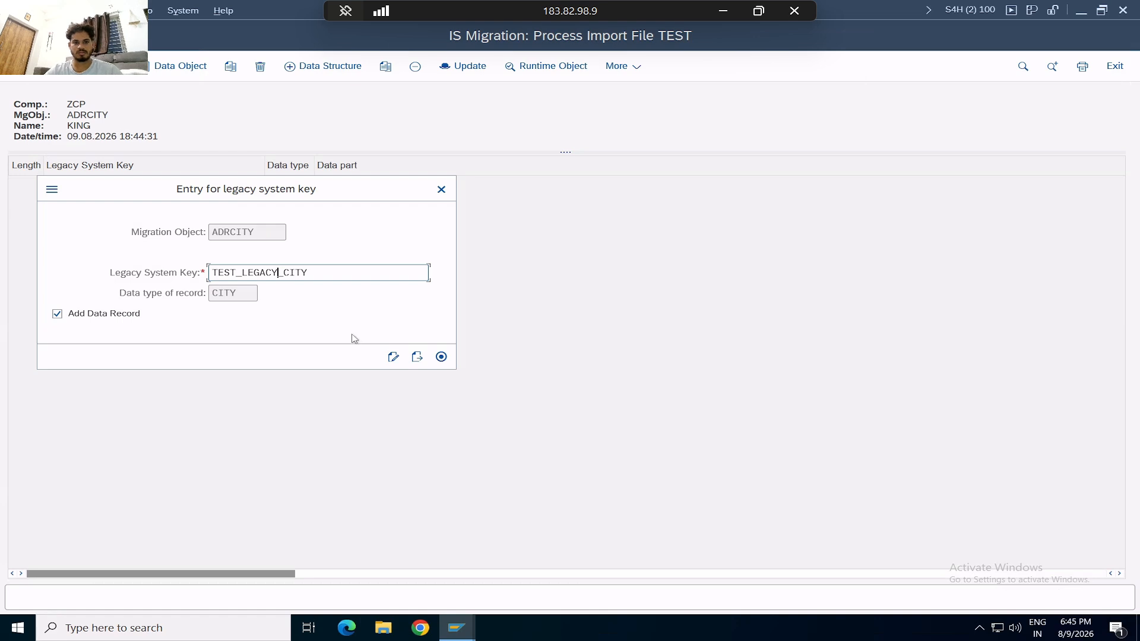
pyautogui.press('Tab')
pyautogui.click(393, 356)
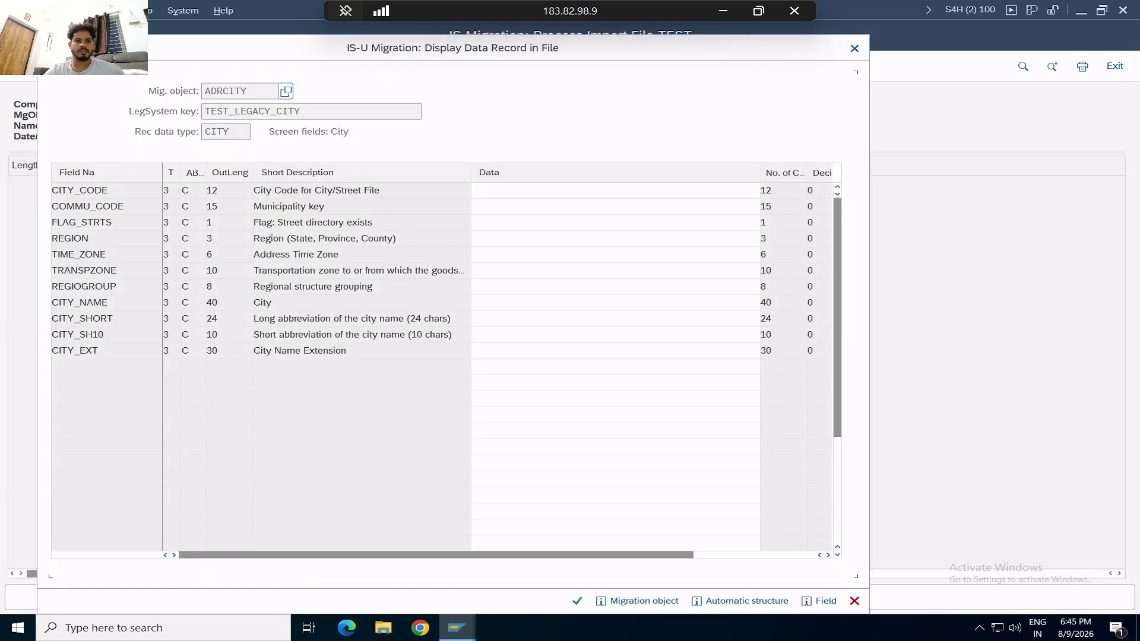
# Search for possible CITY_CODE values without restrictions and close the value search
pyautogui.click(521, 189)
pyautogui.click(768, 190)
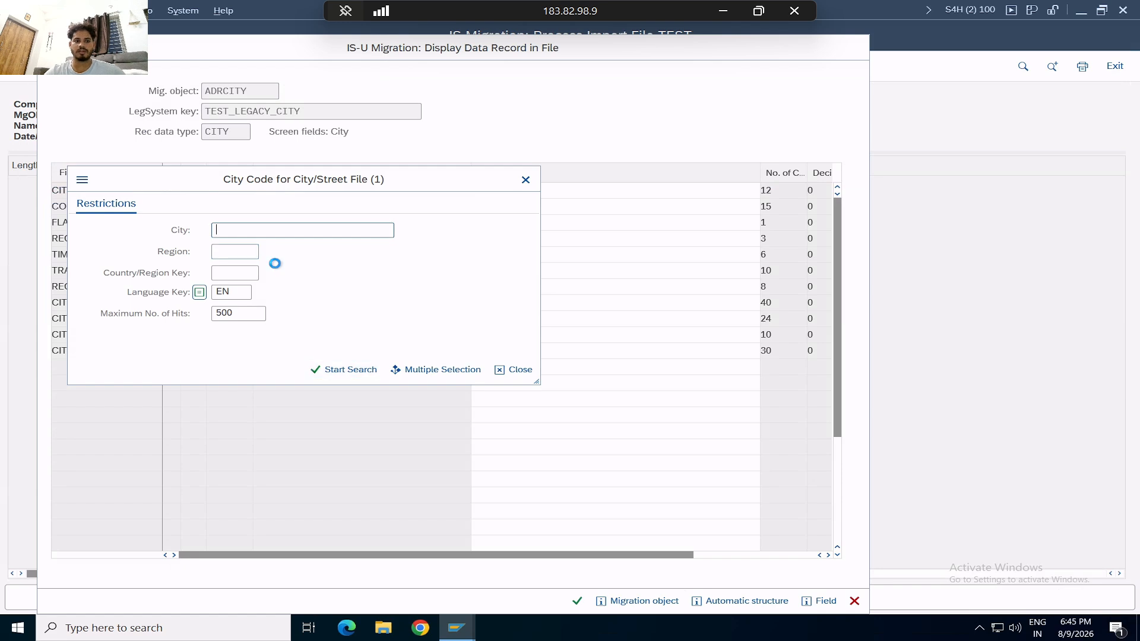
pyautogui.moveTo(275, 194); pyautogui.dragTo(497, 324)
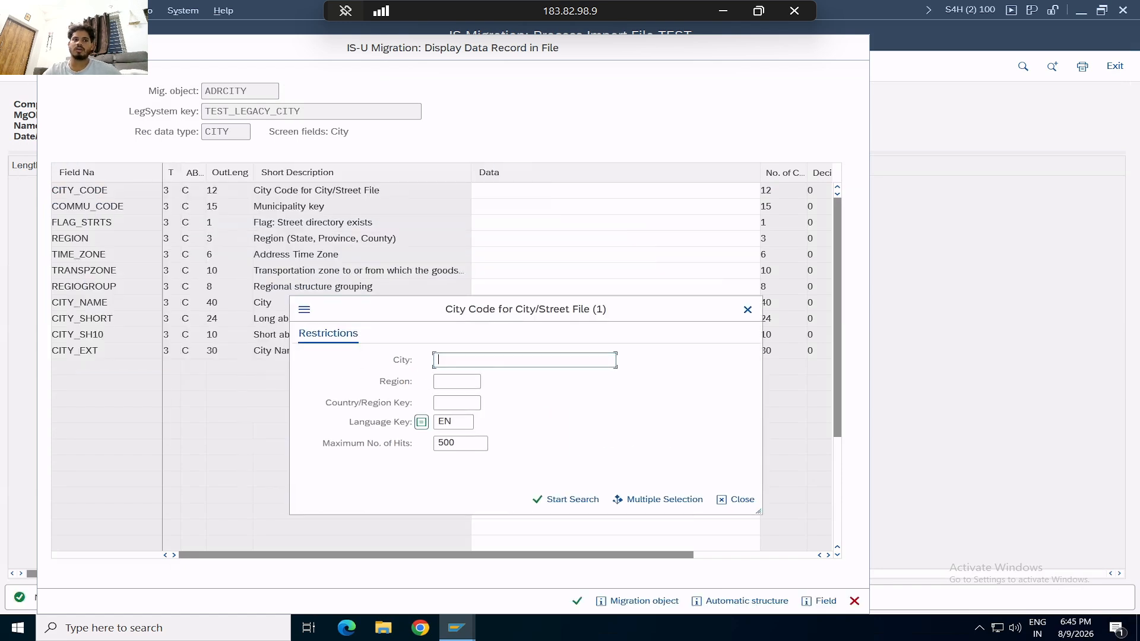
pyautogui.click(538, 499)
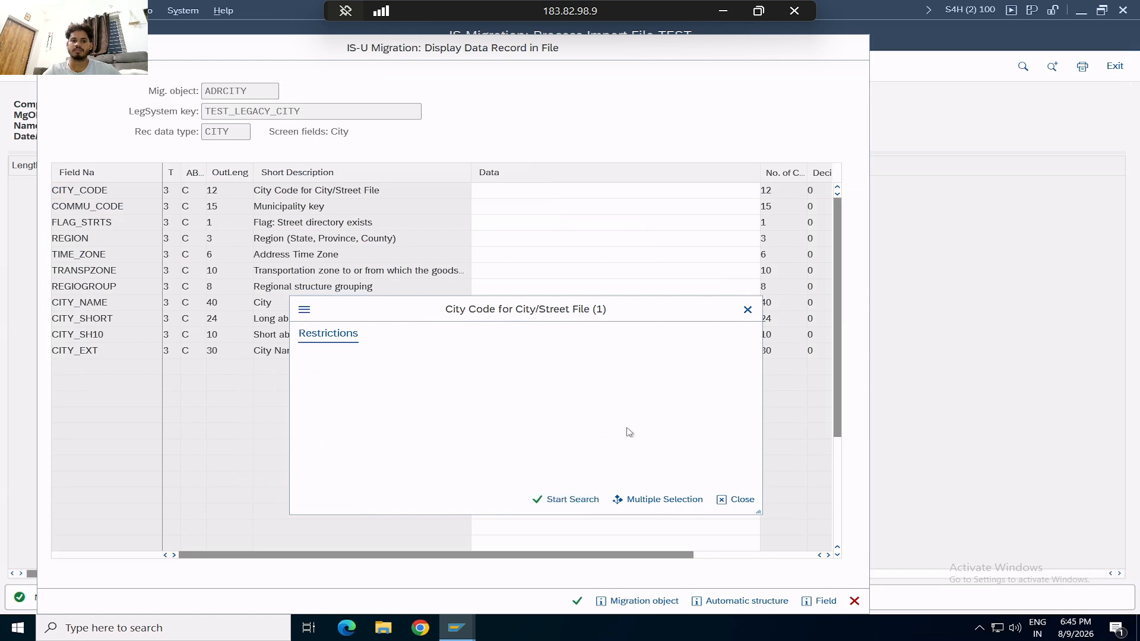
pyautogui.click(747, 310)
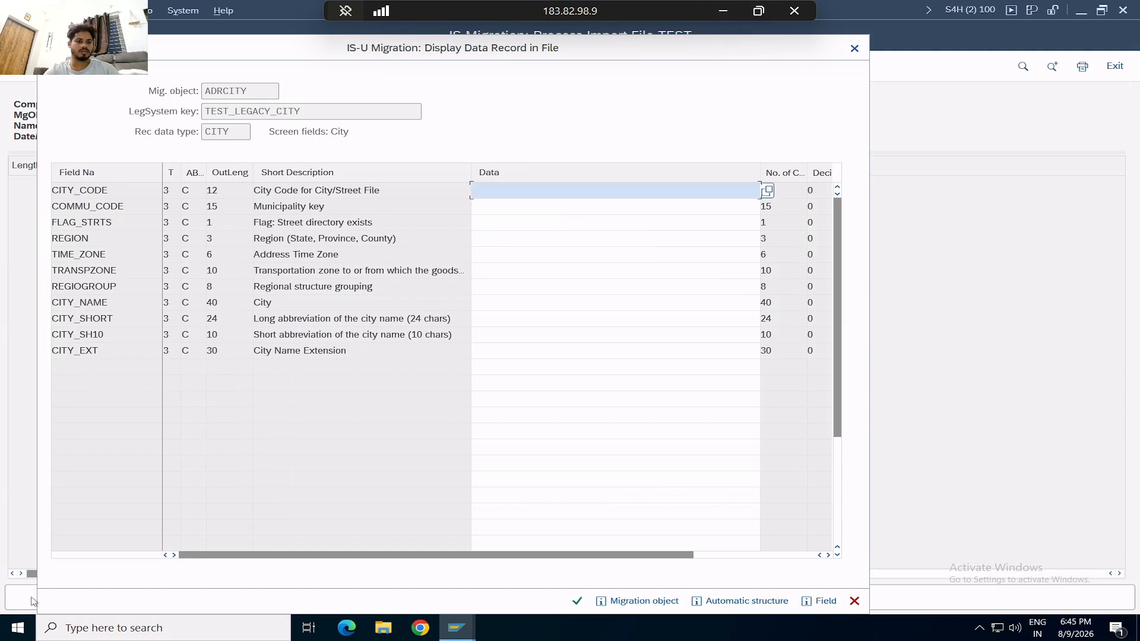
# Switch to the local desktop and capture the CITY record's field list and descriptions with Snipping Tool
pyautogui.click(758, 10)
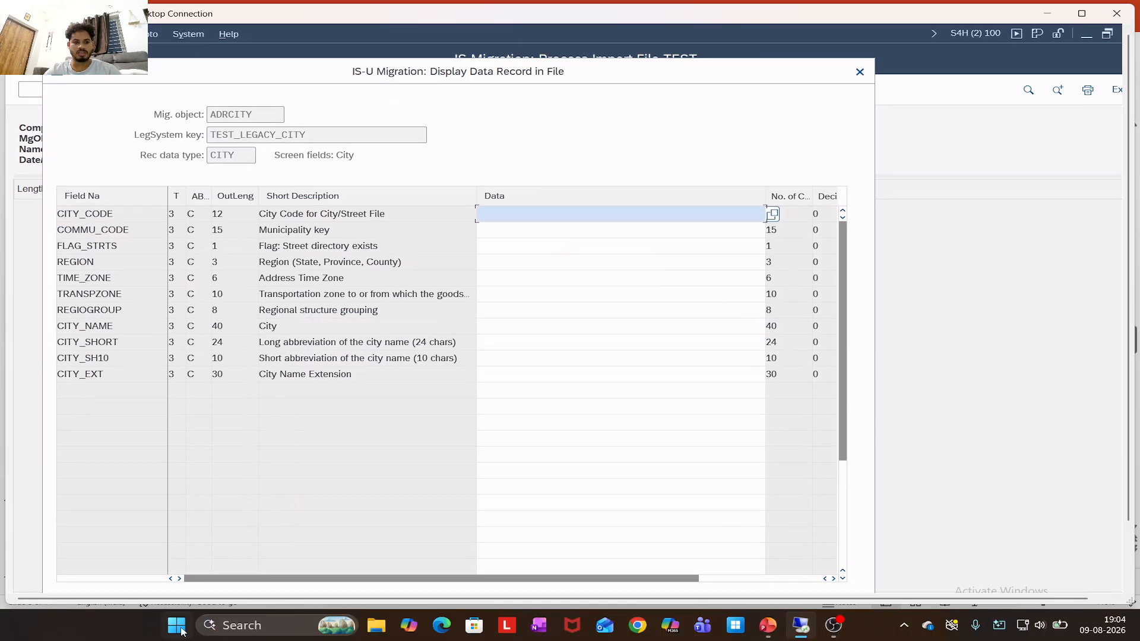
pyautogui.click(177, 625)
pyautogui.write('Snipping Tool')
pyautogui.press('Return')
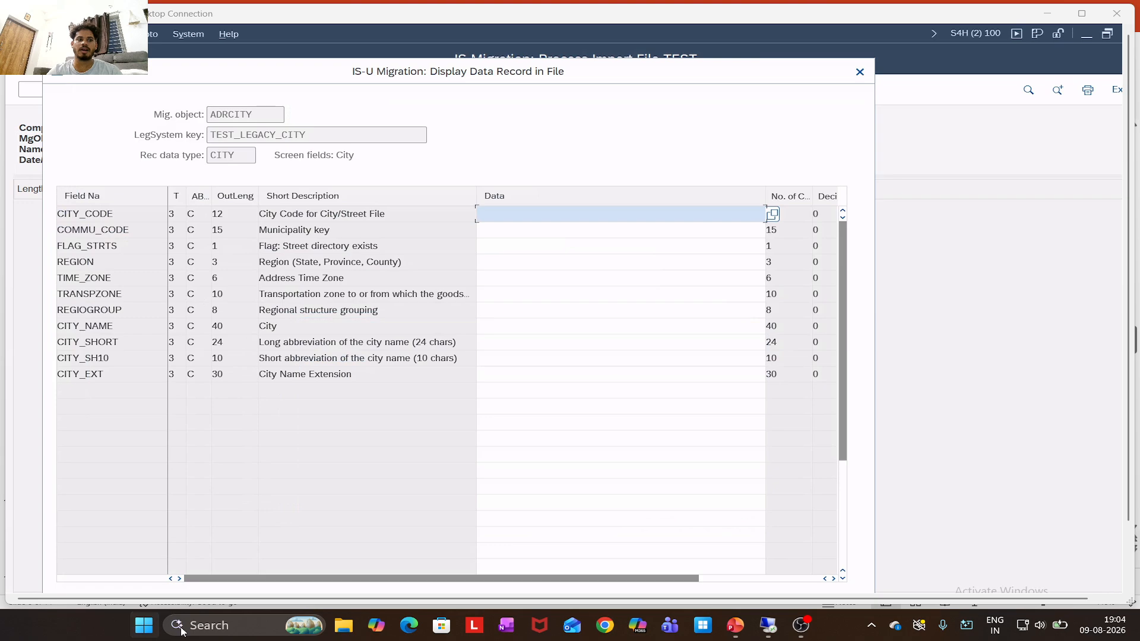
pyautogui.click(342, 139)
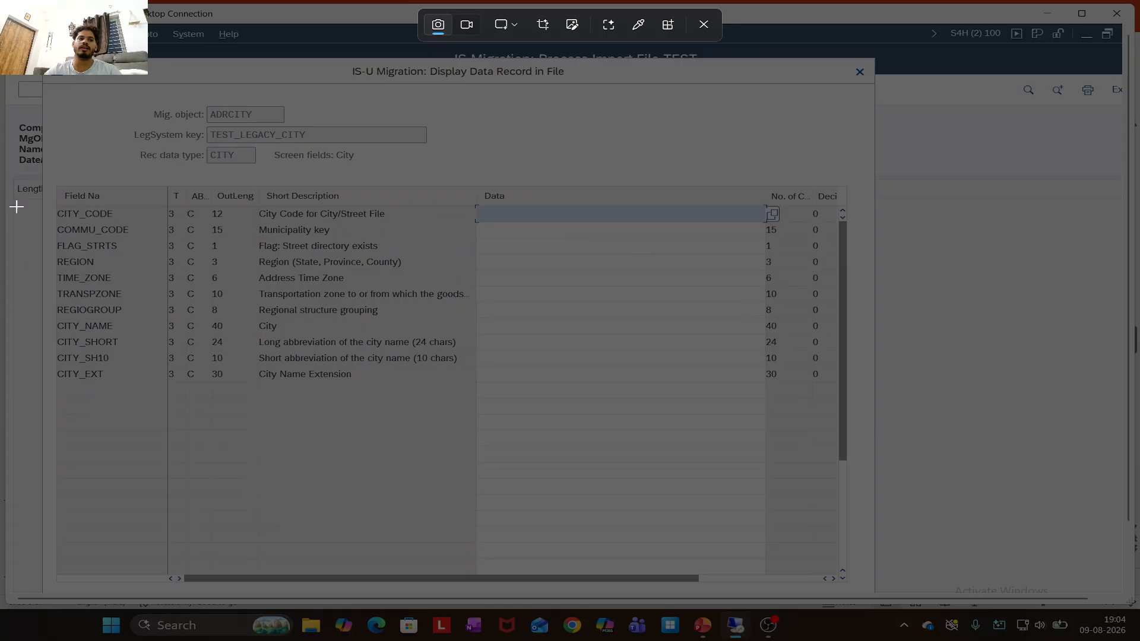
pyautogui.moveTo(47, 179); pyautogui.dragTo(453, 397)
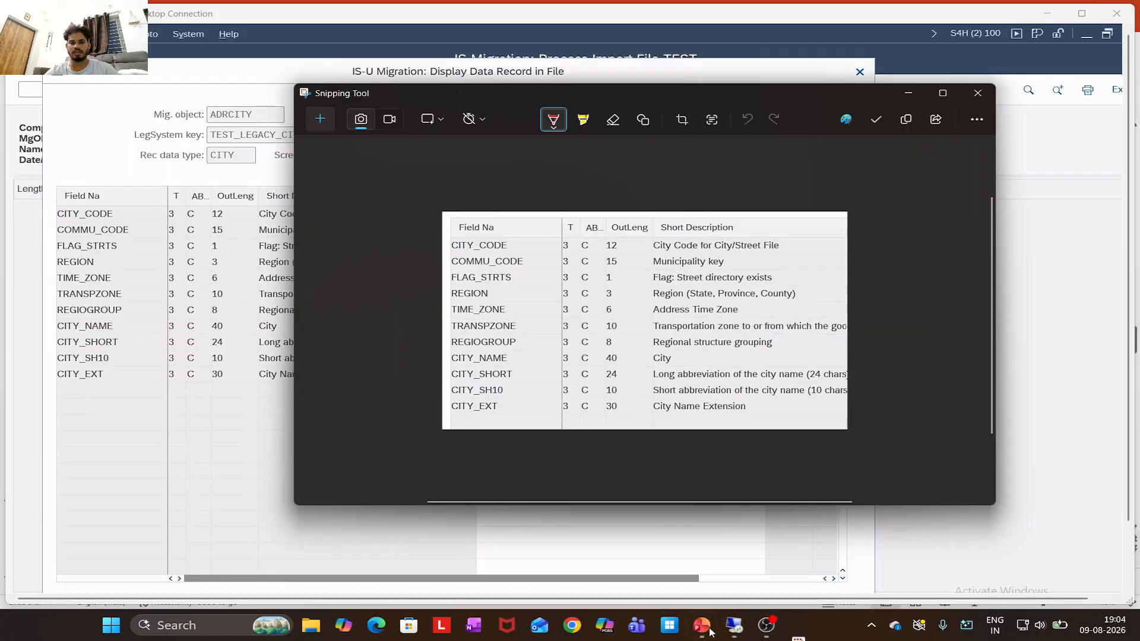
# Switch to Chrome, start Google's AI Mode and attach the captured CITY field list image to the question
pyautogui.click(572, 625)
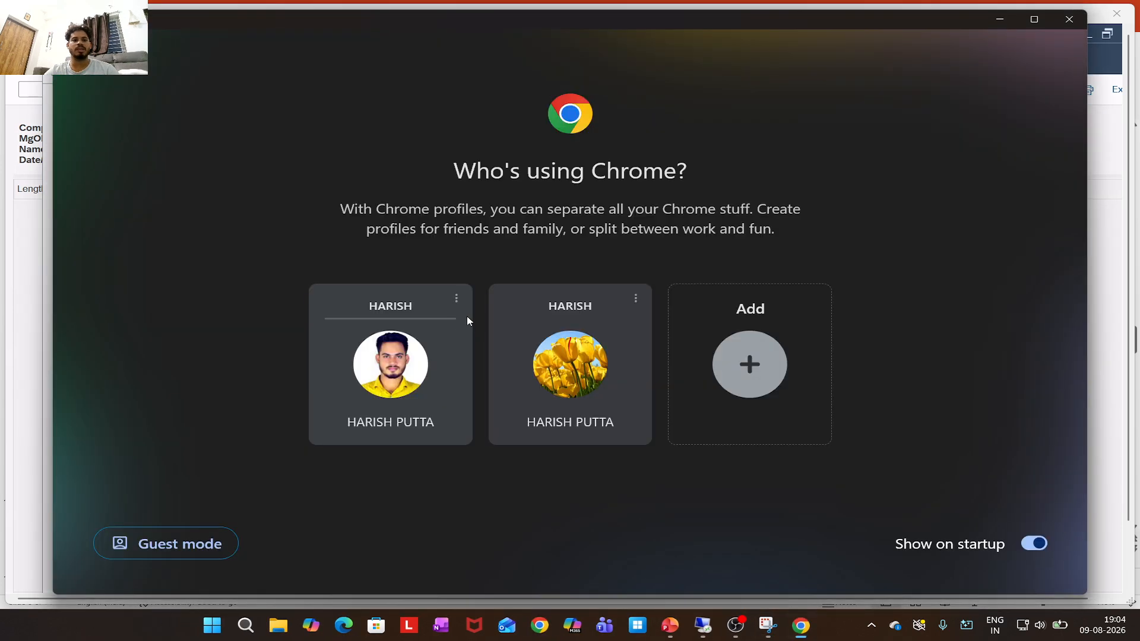
pyautogui.click(433, 320)
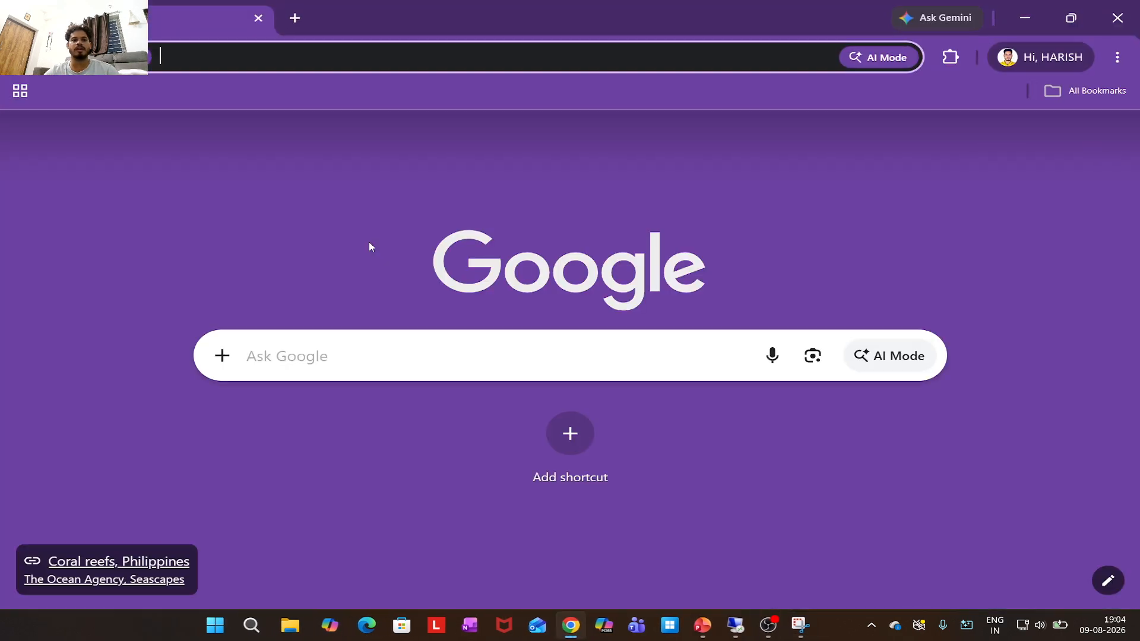
pyautogui.click(896, 356)
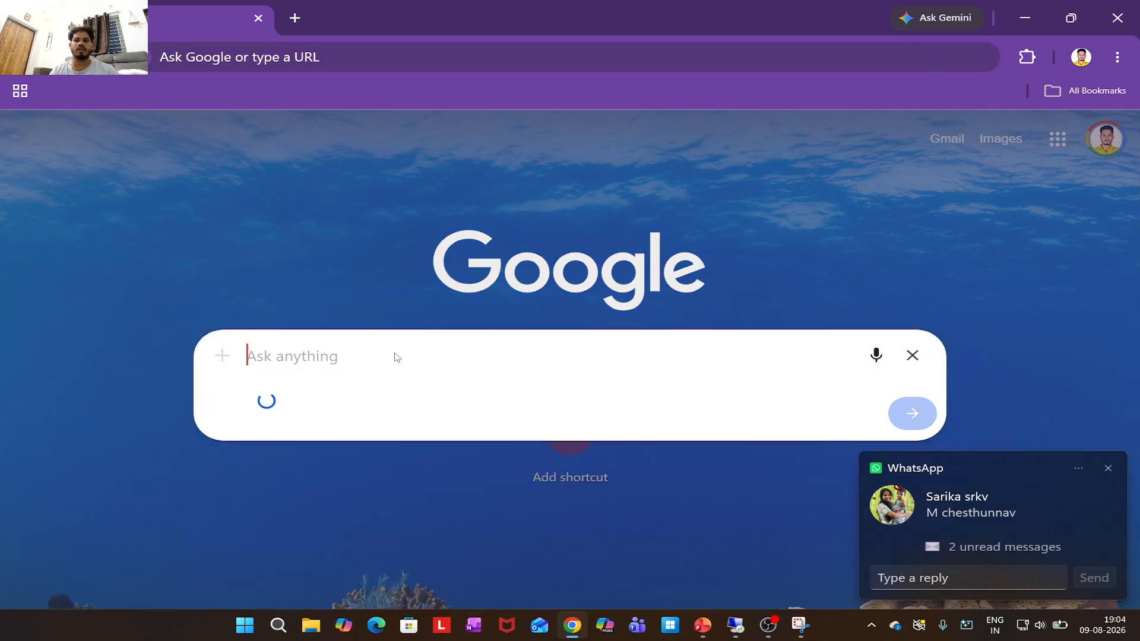
pyautogui.click(395, 354)
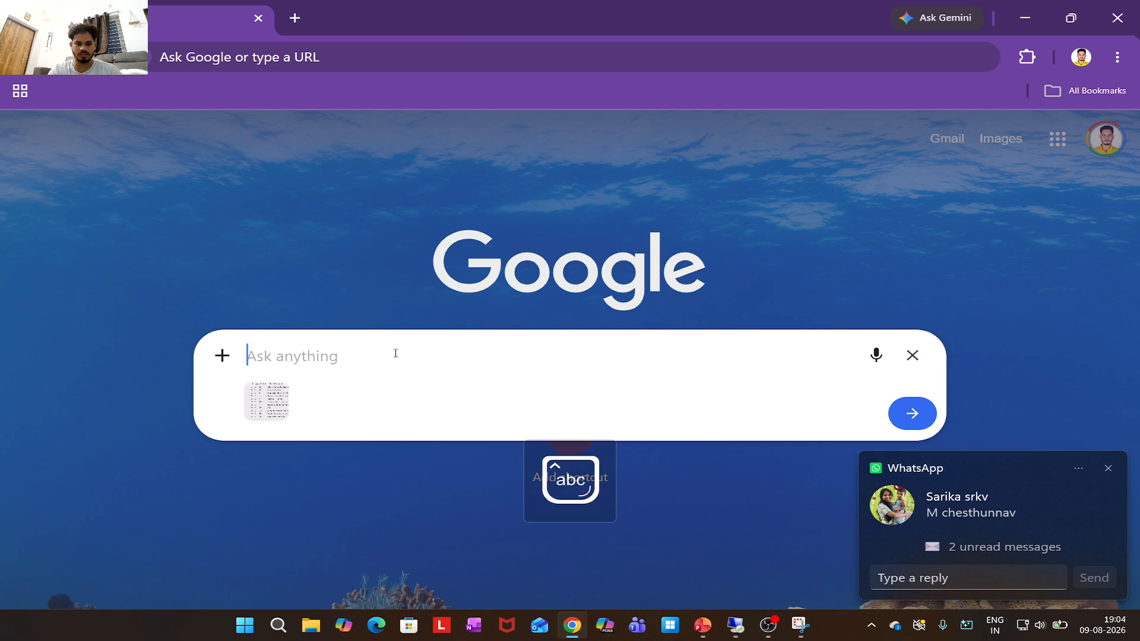
# Ask AI Mode "give me sample data for these fileds" about the attached field list
pyautogui.write('giv')
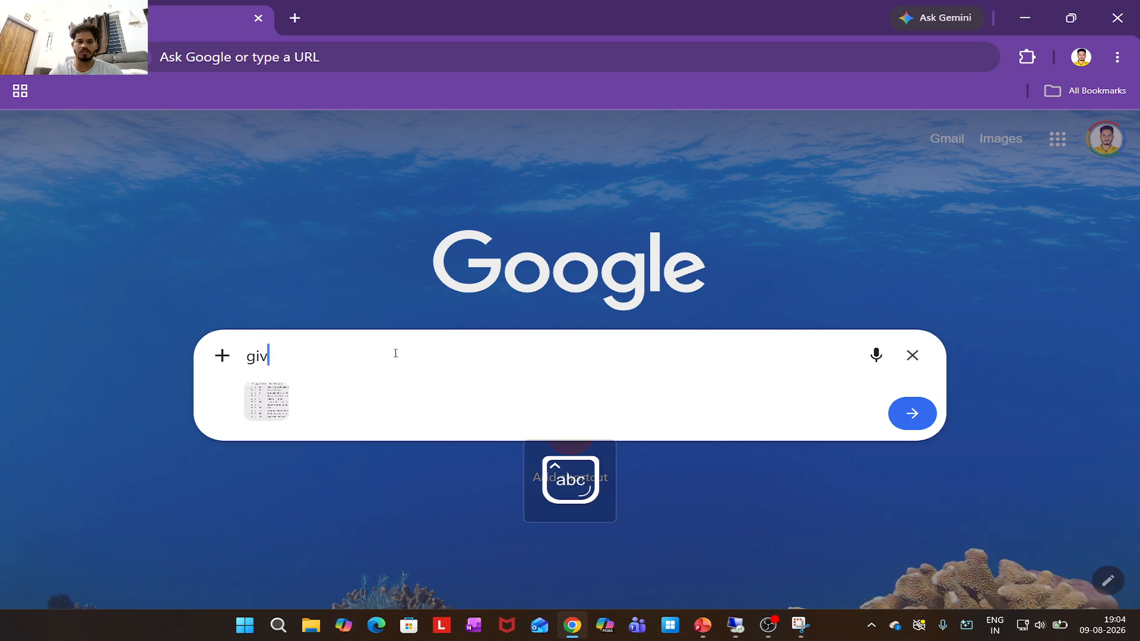
pyautogui.write('e me sample ')
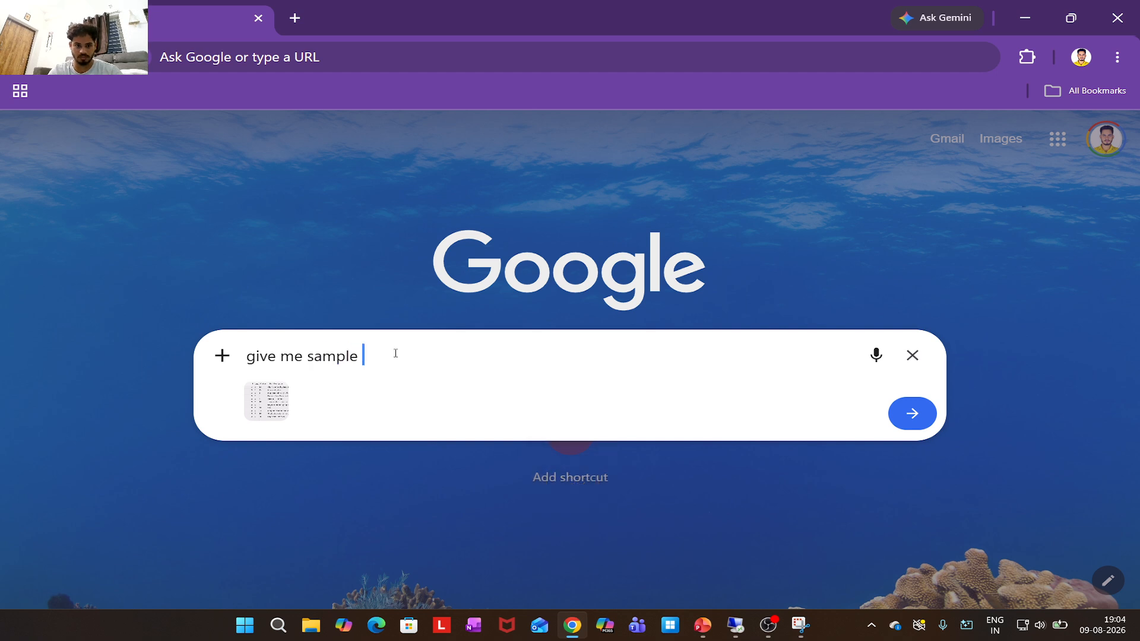
pyautogui.write('data')
pyautogui.press('BackSpace')
pyautogui.write('ta')
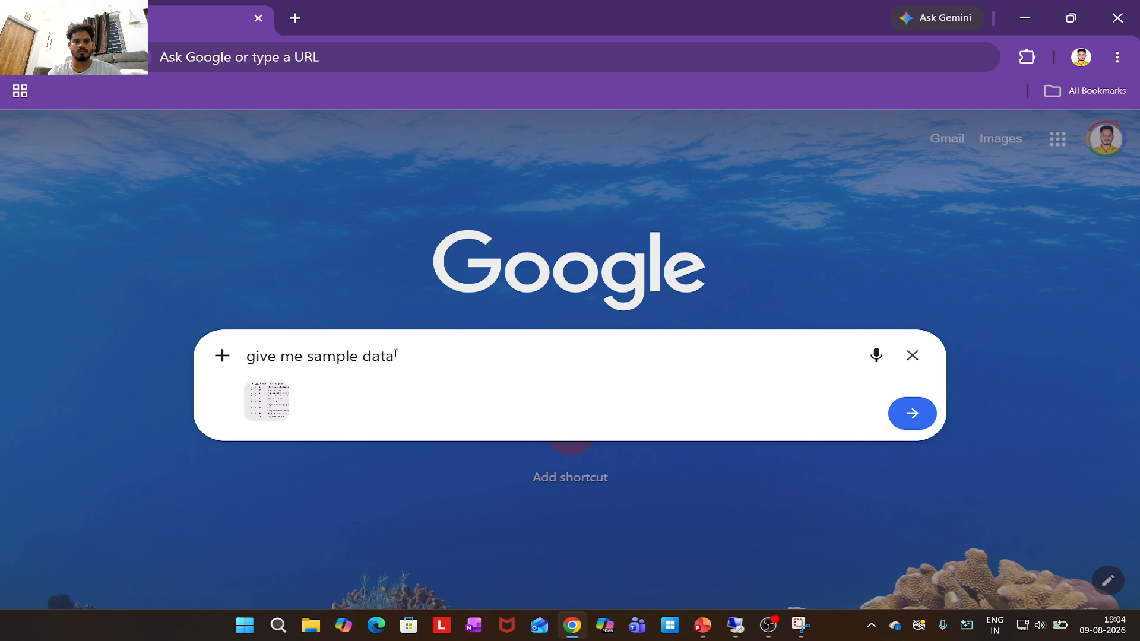
pyautogui.write(' for these f')
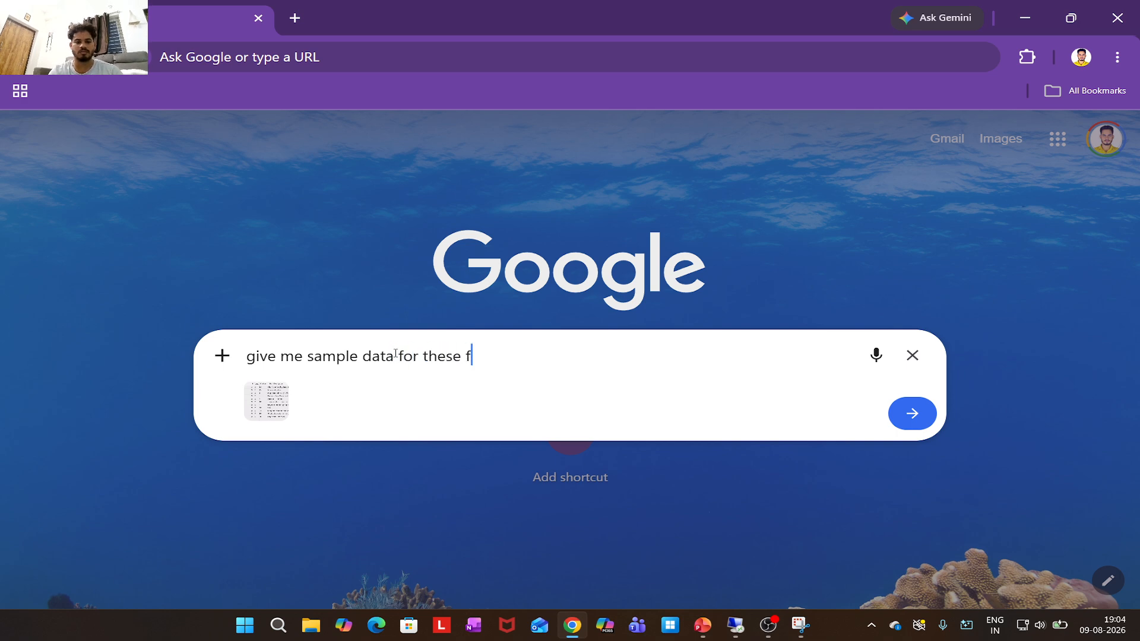
pyautogui.write('ileds')
pyautogui.press('Return')
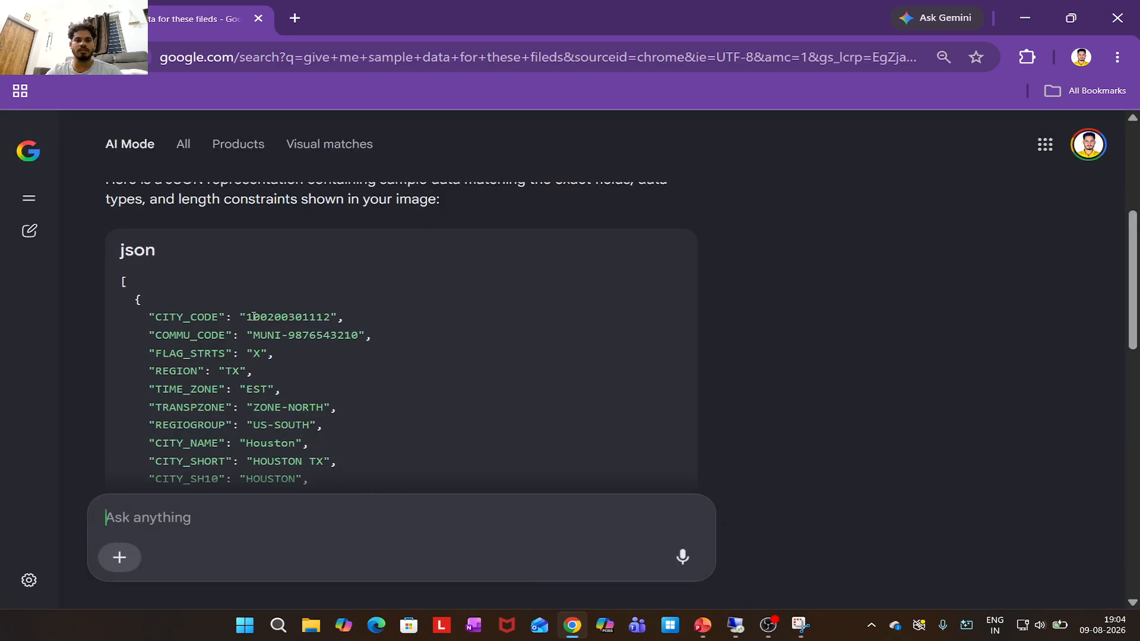
pyautogui.moveTo(249, 316); pyautogui.dragTo(334, 318)
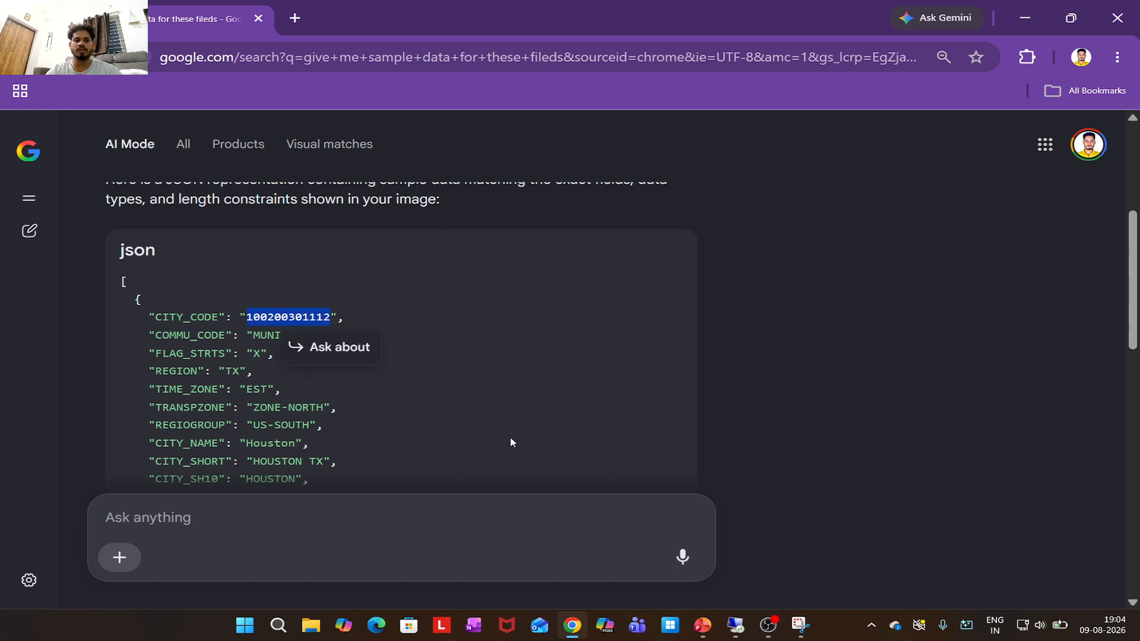
pyautogui.moveTo(734, 625)
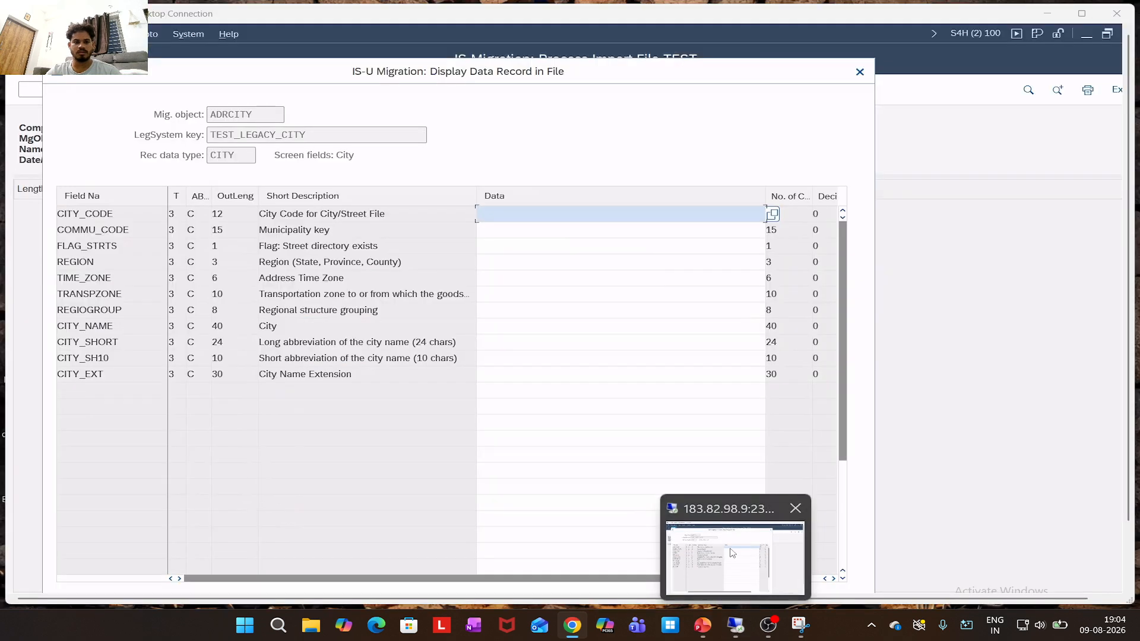
pyautogui.click(732, 553)
pyautogui.write('/usr/sap/tmp')
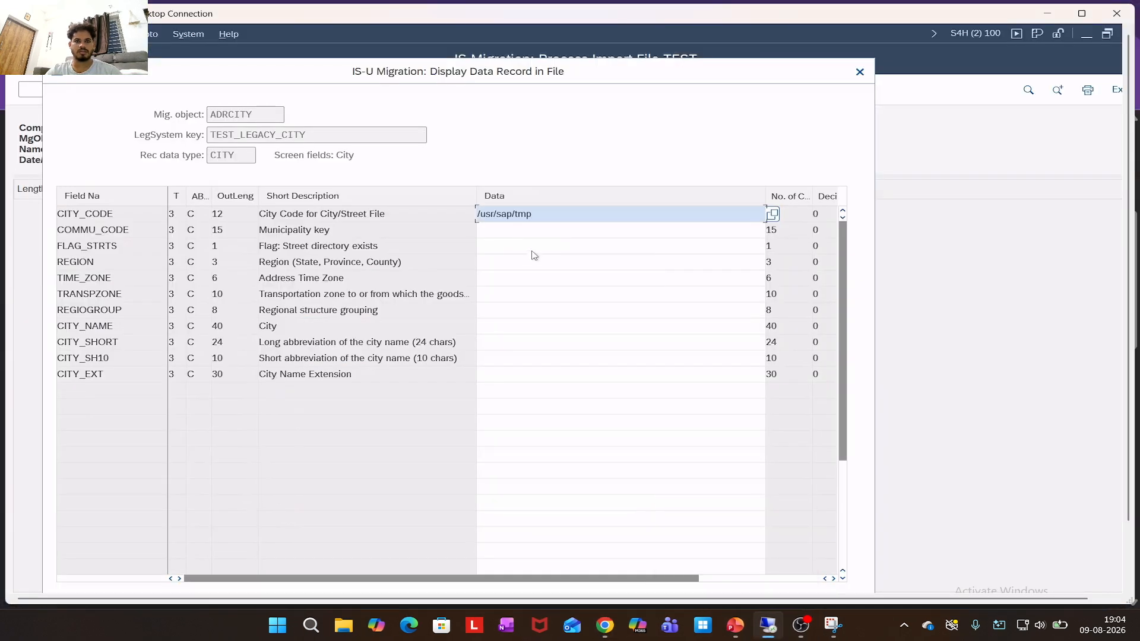
pyautogui.hotkey('ctrl', 'a')
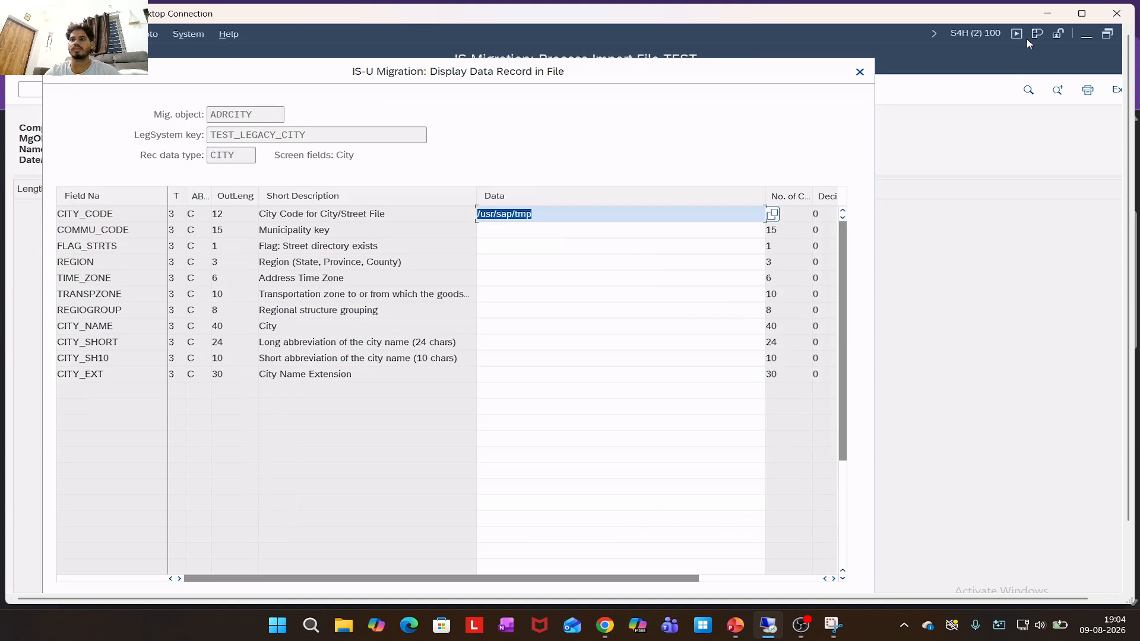
# Arrange the Remote Desktop window and the Chrome window with the sample data side by side
pyautogui.moveTo(818, 17); pyautogui.dragTo(748, 35)
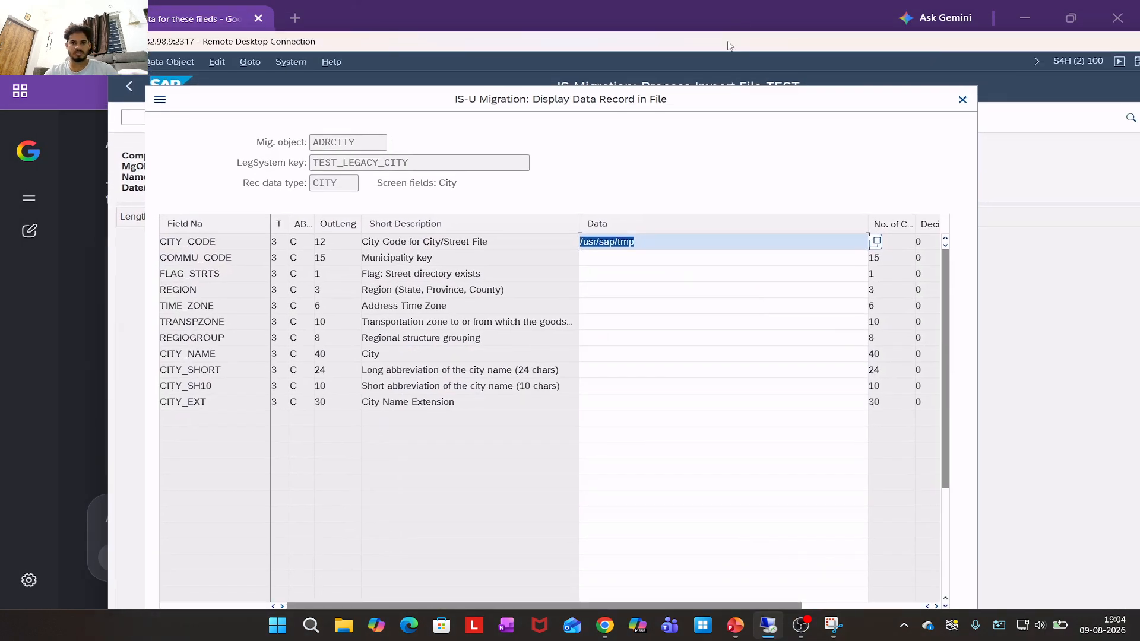
pyautogui.press('super+Right')
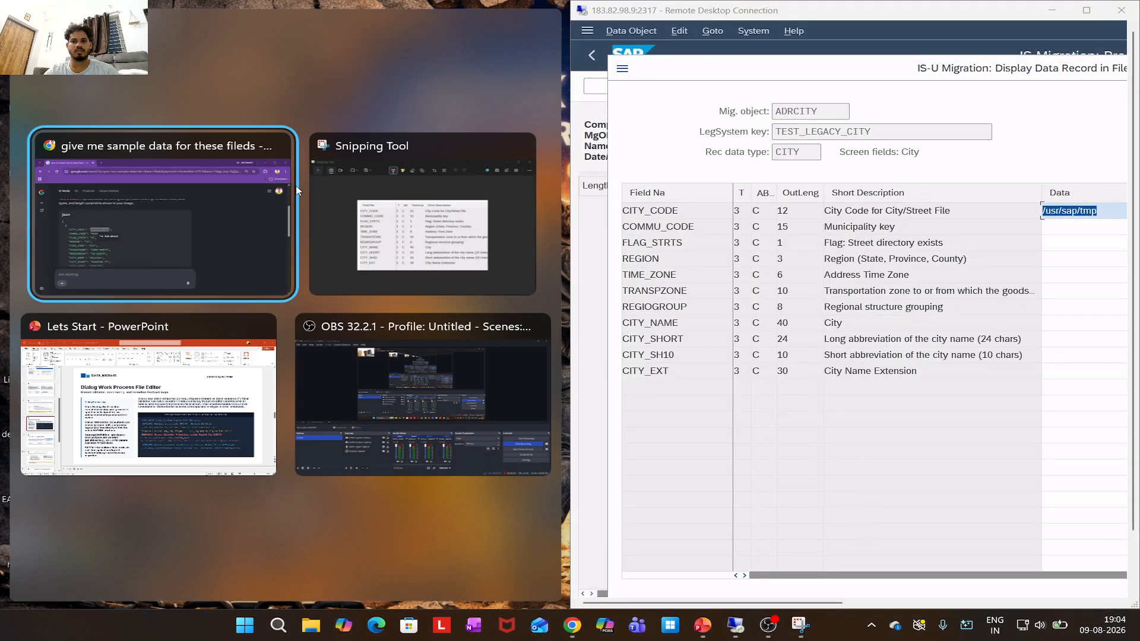
pyautogui.click(249, 149)
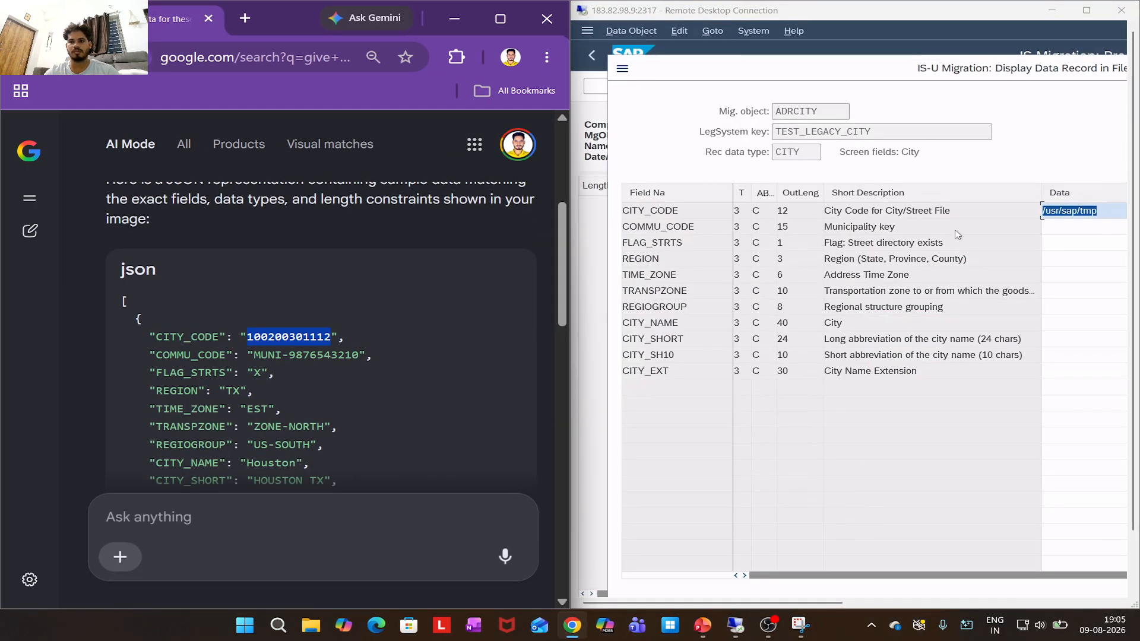
pyautogui.click(1095, 212)
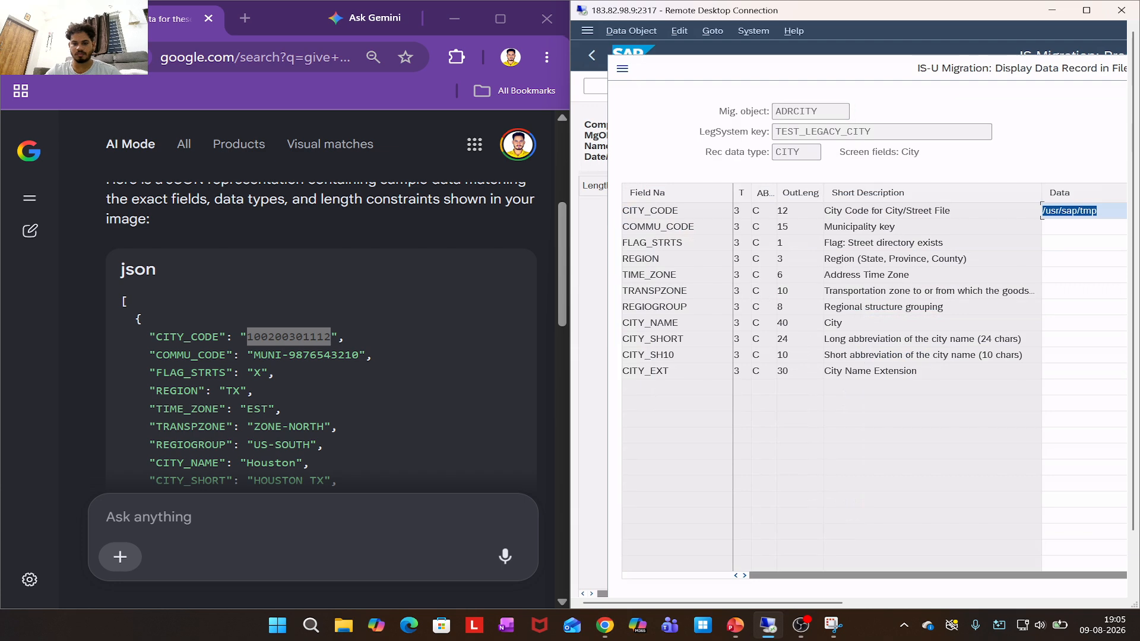
pyautogui.press('Delete')
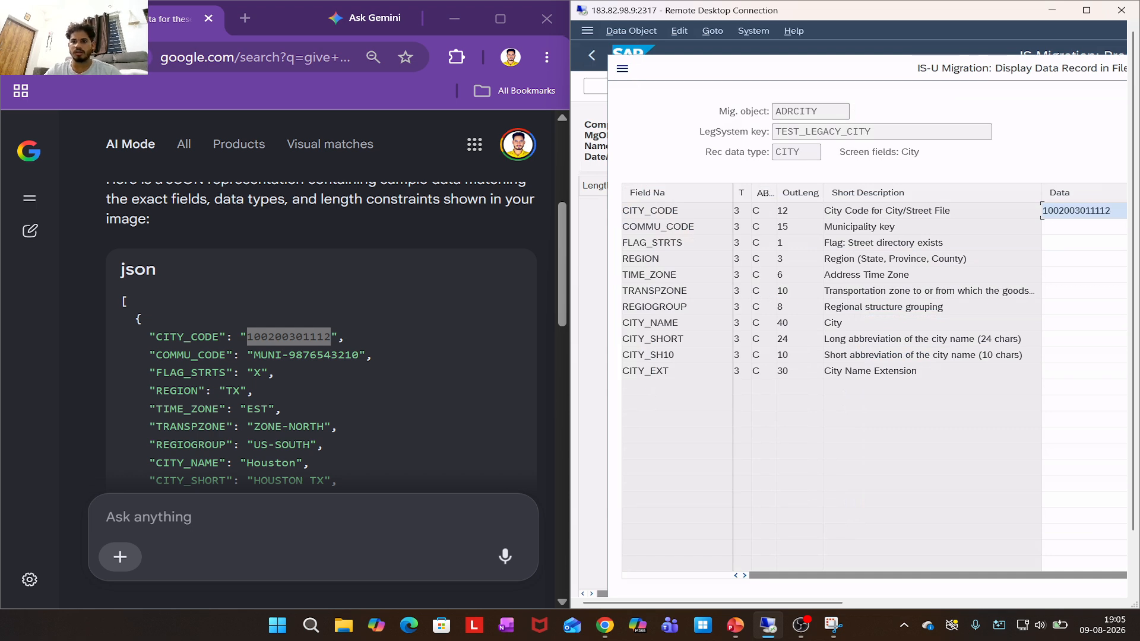
pyautogui.click(1083, 227)
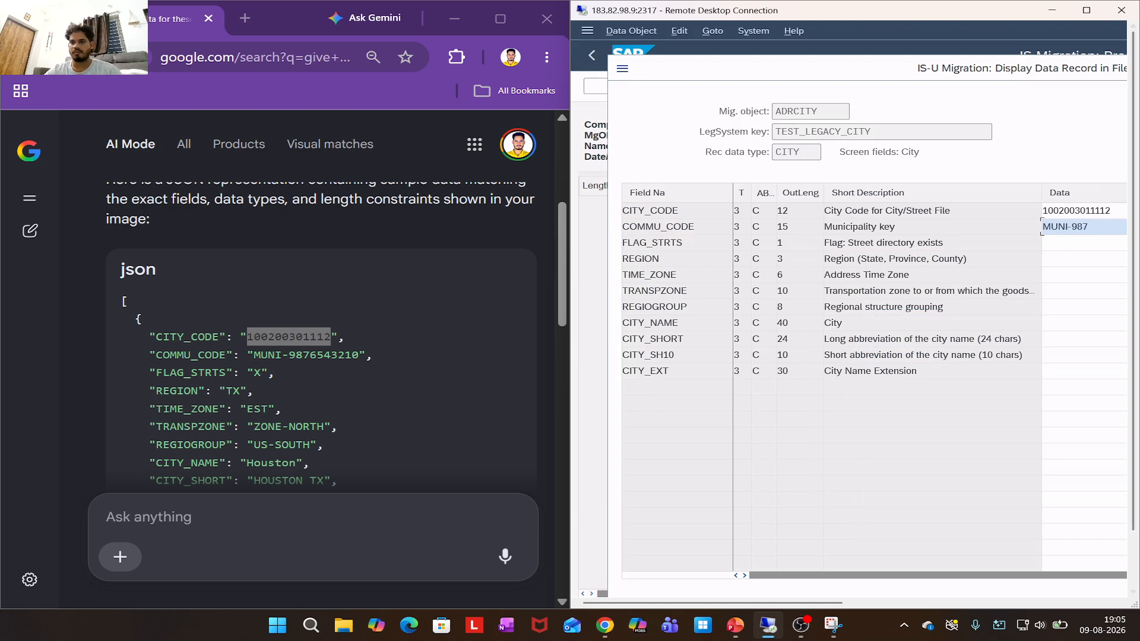
# Set FLAG_STRTS to X, REGION to TX and TIME_ZONE to EST in the CITY record
pyautogui.click(1084, 242)
pyautogui.write('X')
pyautogui.press('Tab')
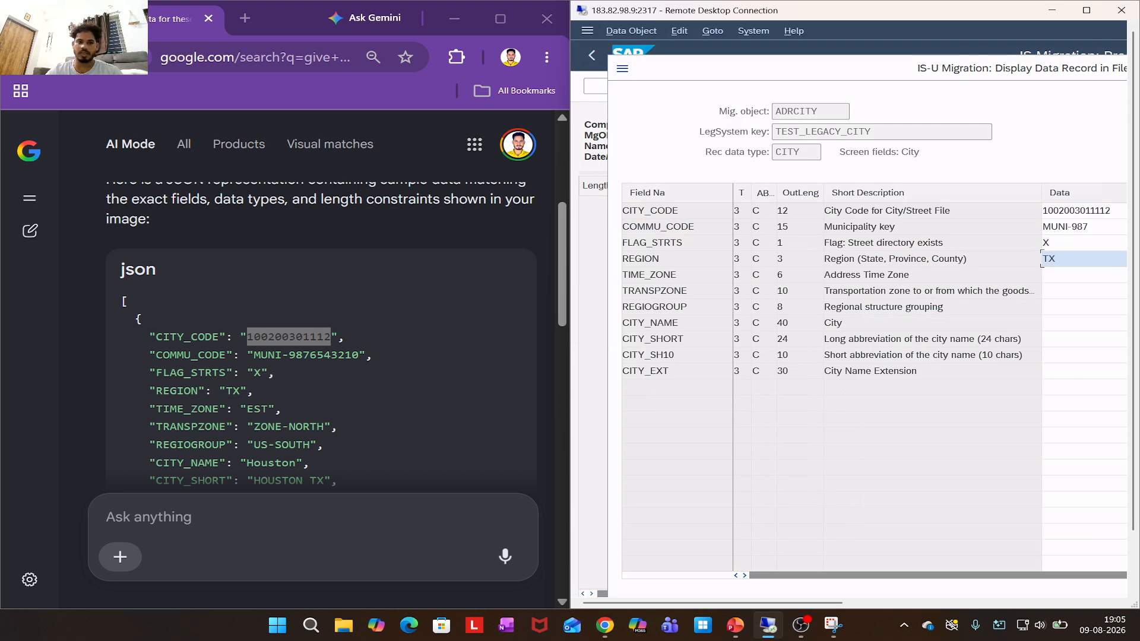
pyautogui.press('Down')
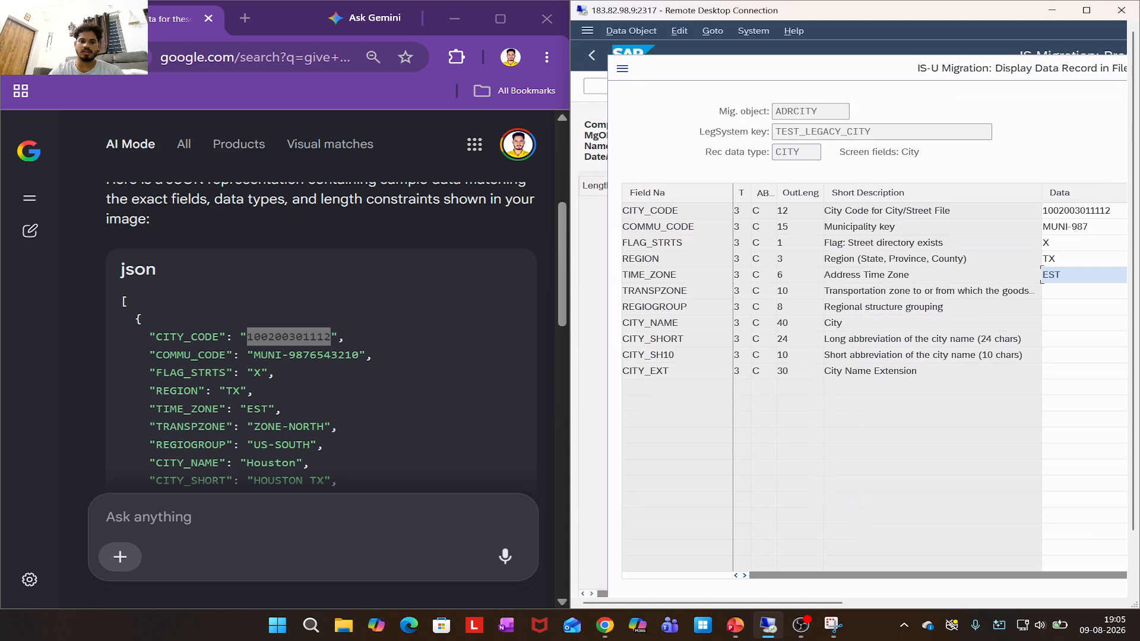
# Set the CITY record's TRANSPZONE to ZONE-North, correcting the mistyped separator
pyautogui.press('Down')
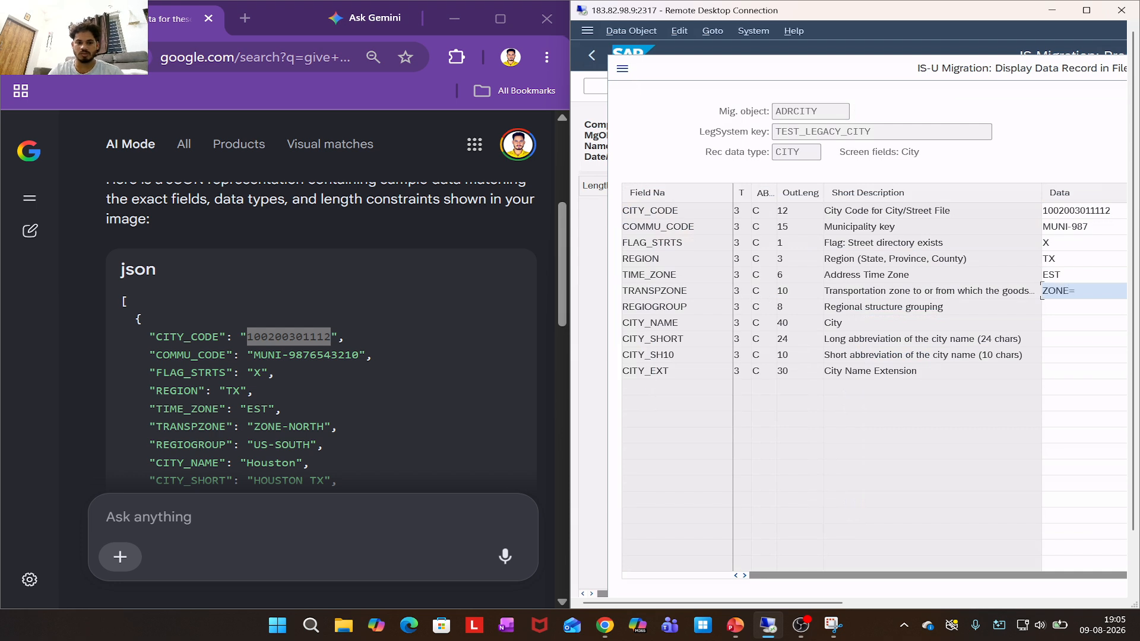
pyautogui.write('H')
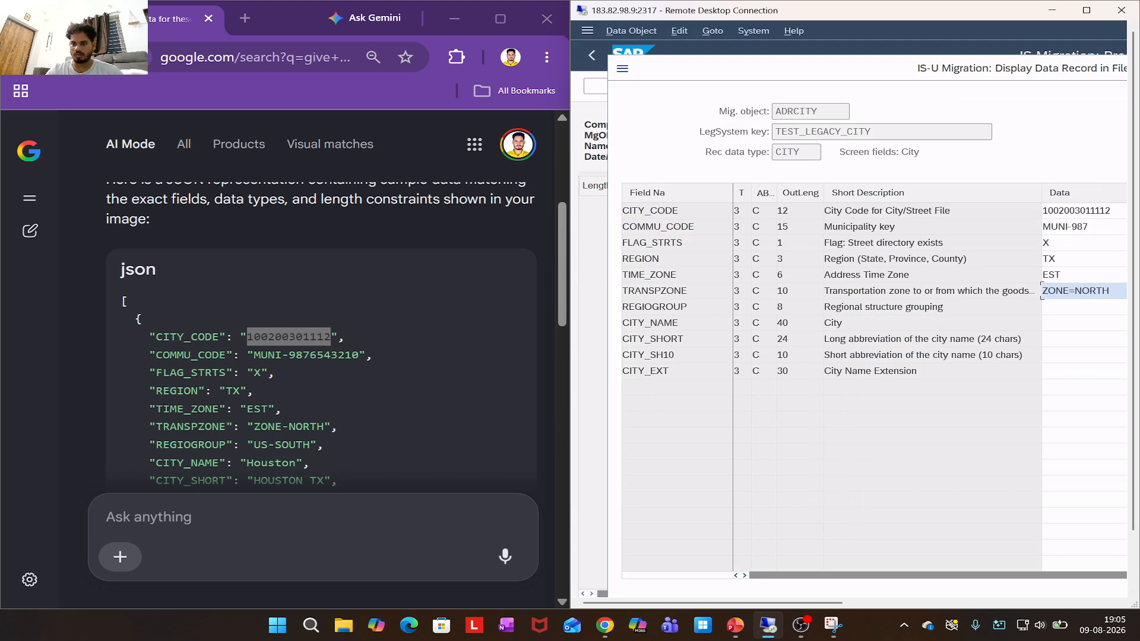
pyautogui.press('Num_Lock')
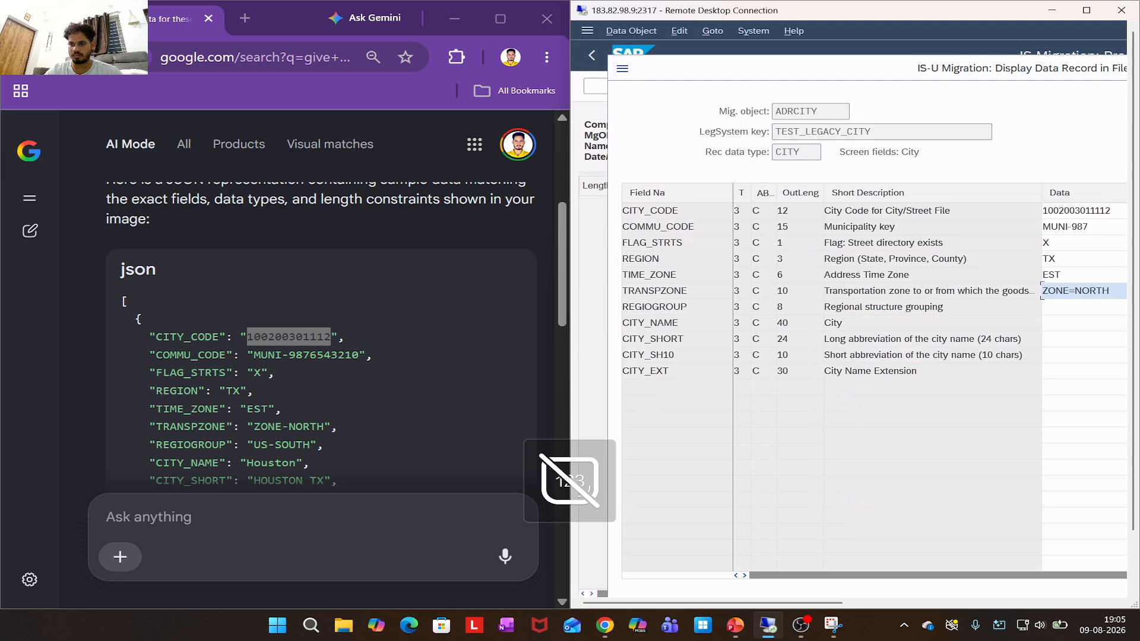
pyautogui.press('BackSpace')
pyautogui.press('BackSpace')
pyautogui.press('BackSpace')
pyautogui.press('BackSpace')
pyautogui.press('BackSpace')
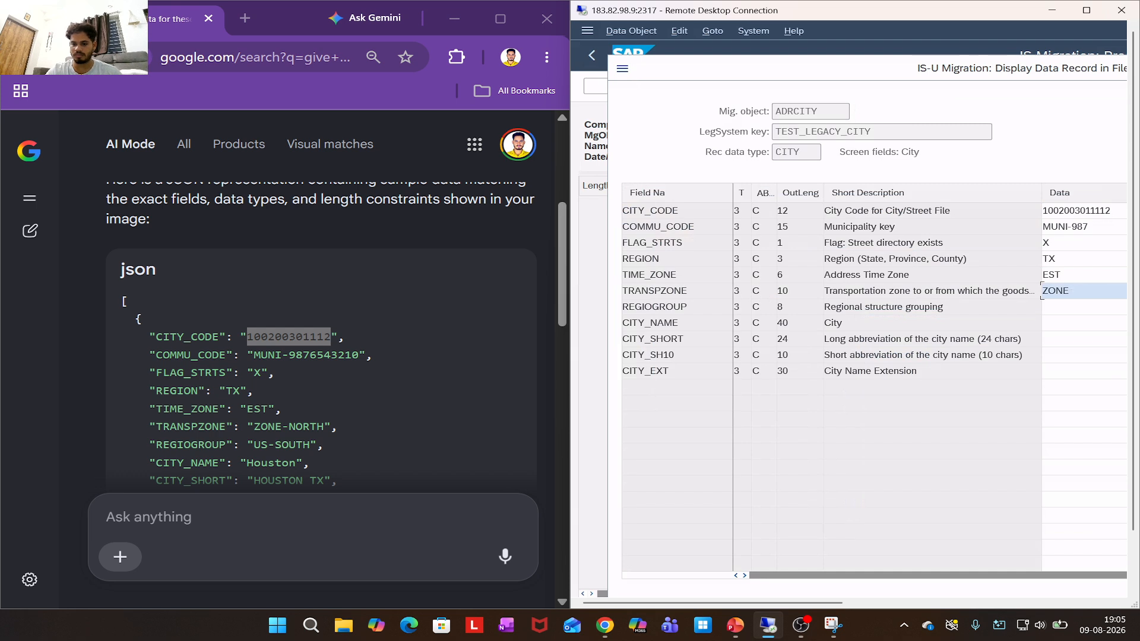
pyautogui.write('North')
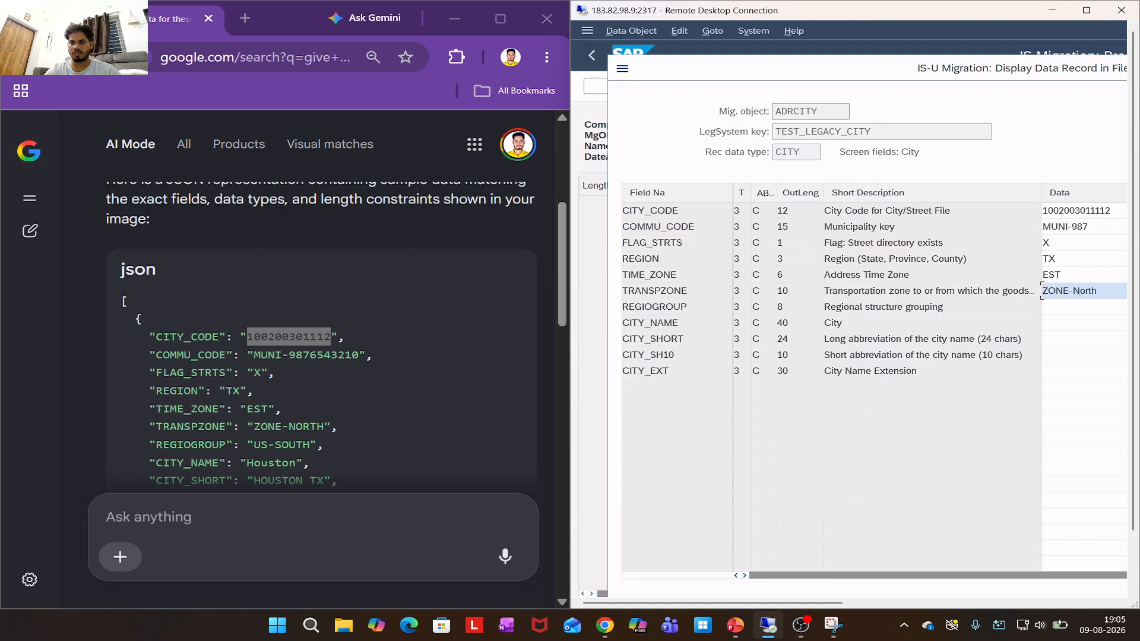
# Set REGIOGROUP to US-South and CITY_NAME to Houston in the CITY record
pyautogui.press('Down')
pyautogui.write('US')
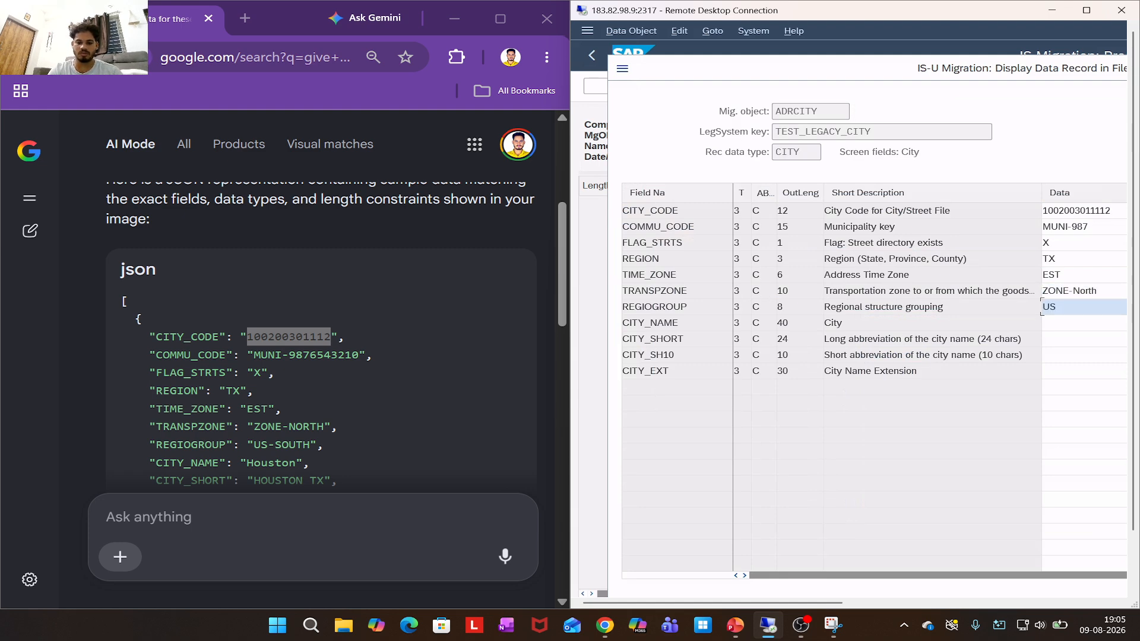
pyautogui.write('-South')
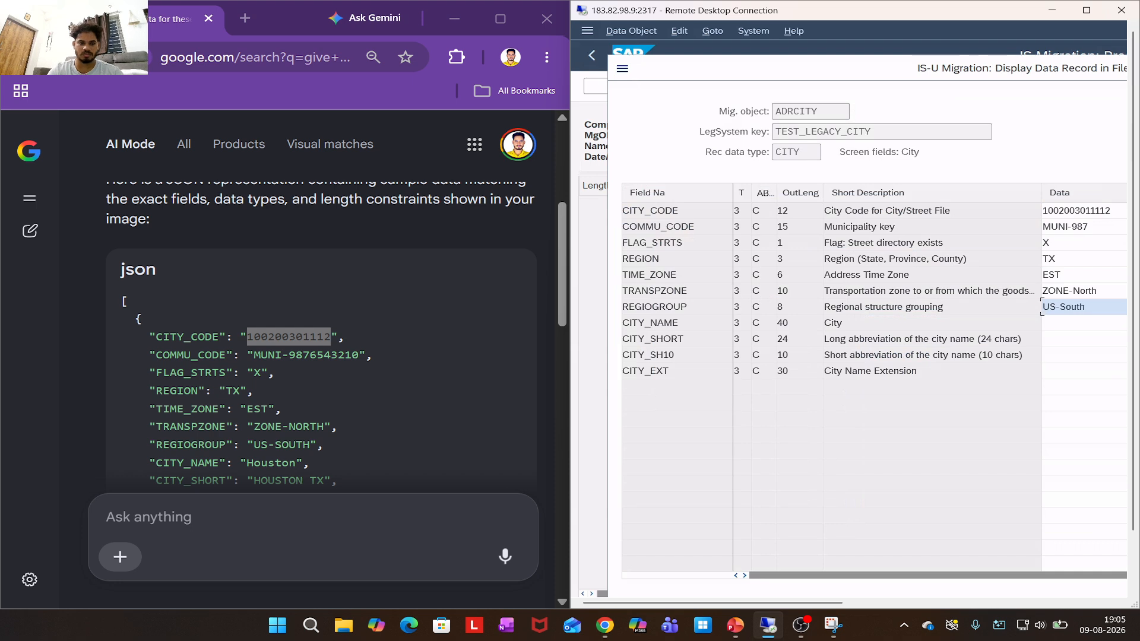
pyautogui.press('Down')
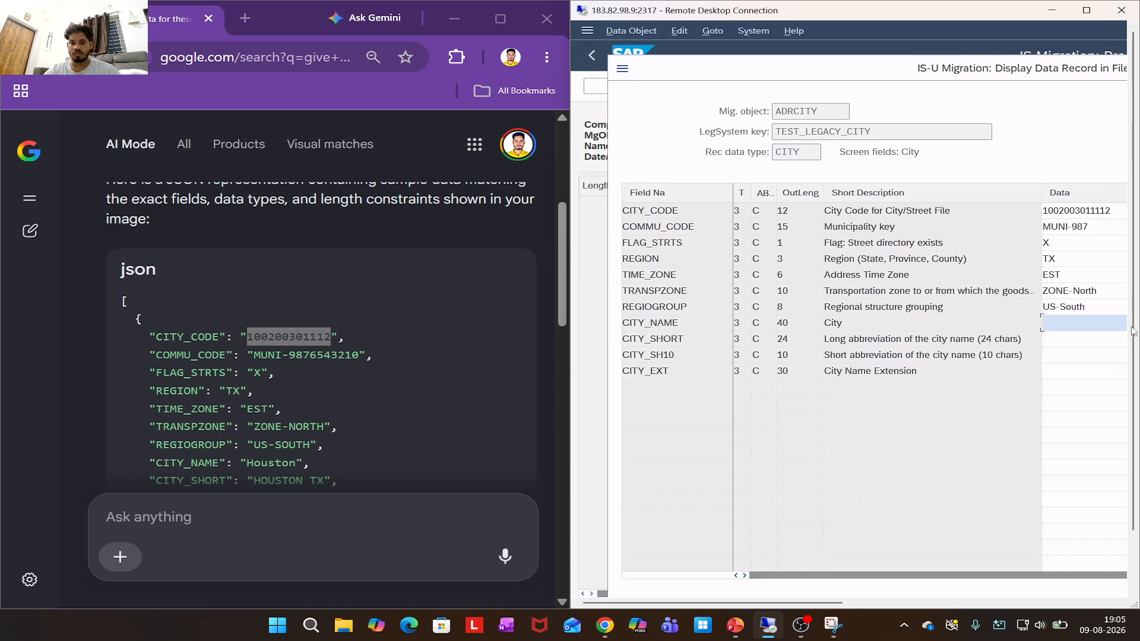
pyautogui.write('Houst')
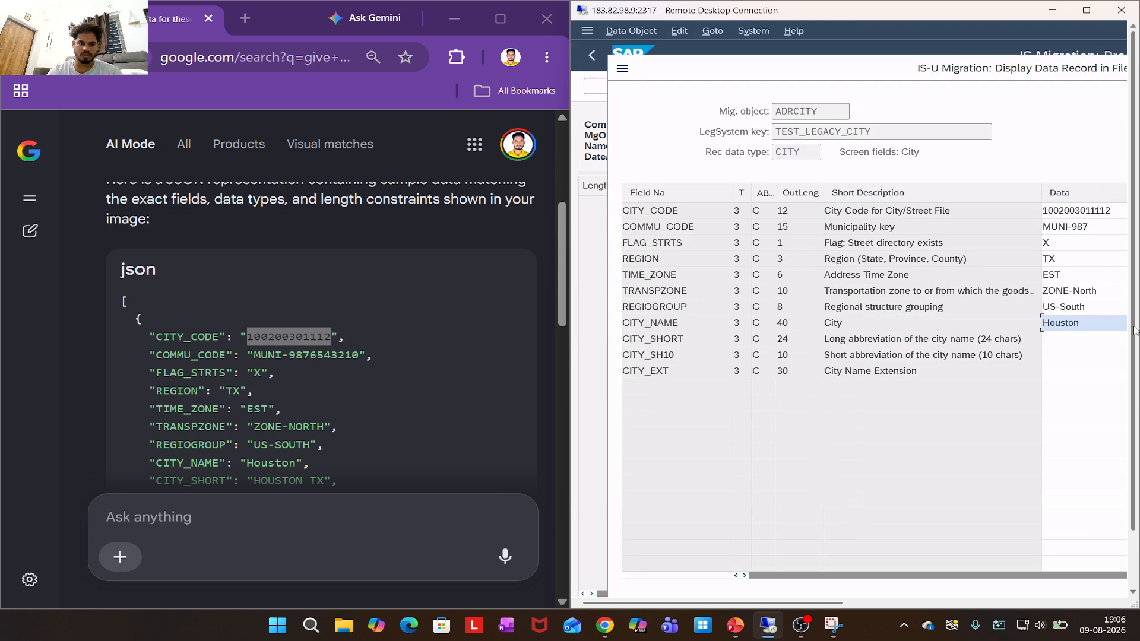
pyautogui.write('on')
# Following the first sample record, set CITY_SHORT to Houston TX and CITY_SH10 to HOuston
pyautogui.press('Down')
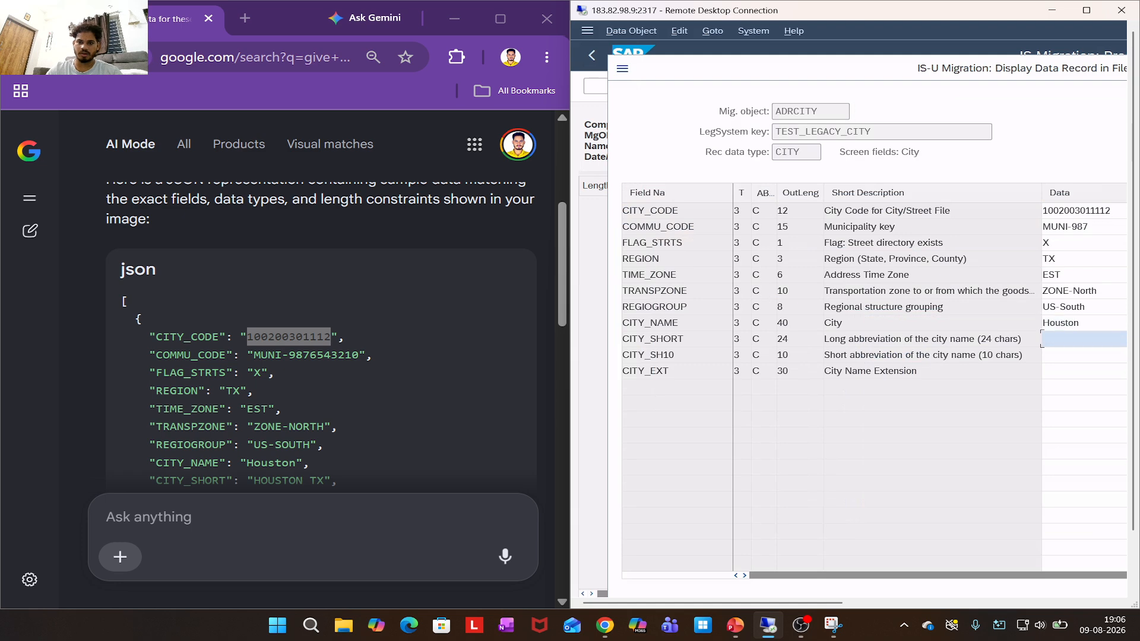
pyautogui.scroll(-4, 336, 342)
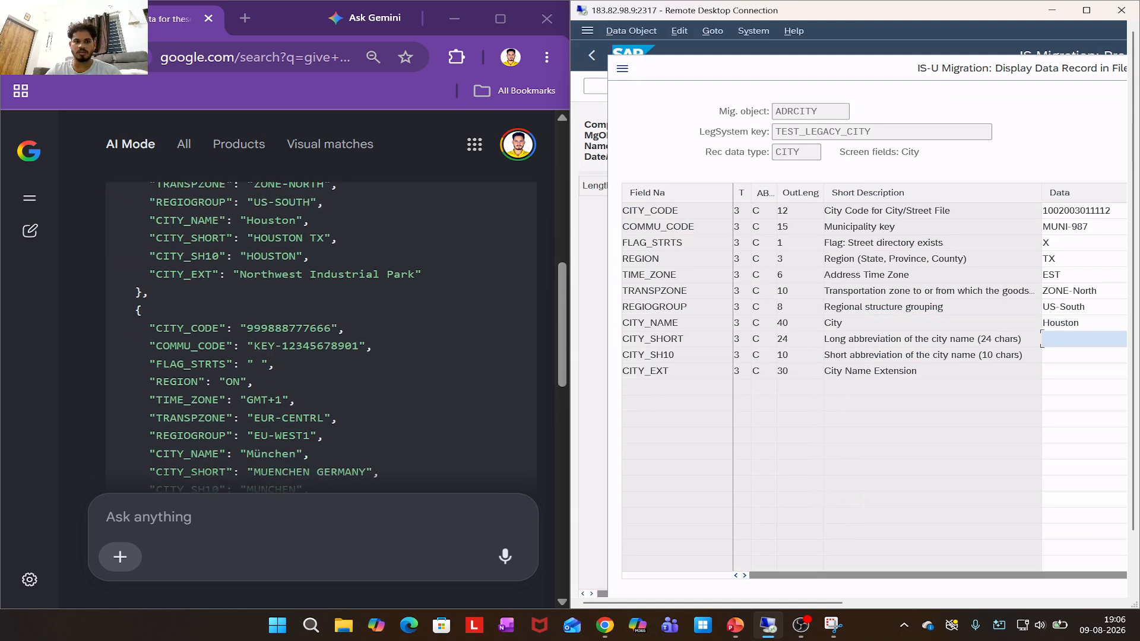
pyautogui.write('Hou')
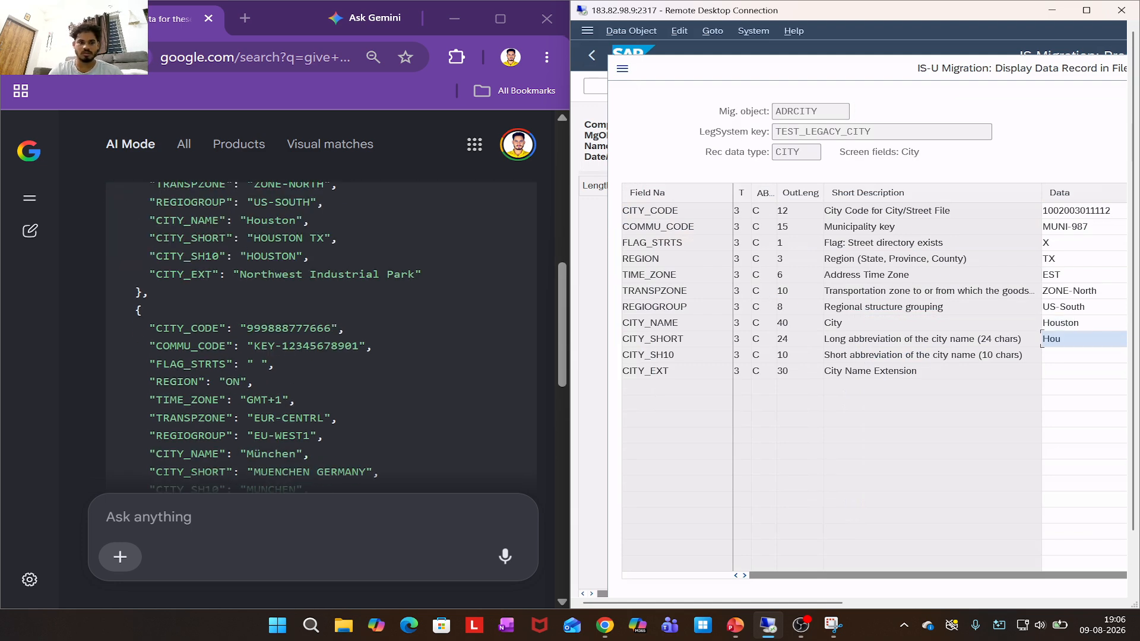
pyautogui.write('ston TX')
pyautogui.press('Down')
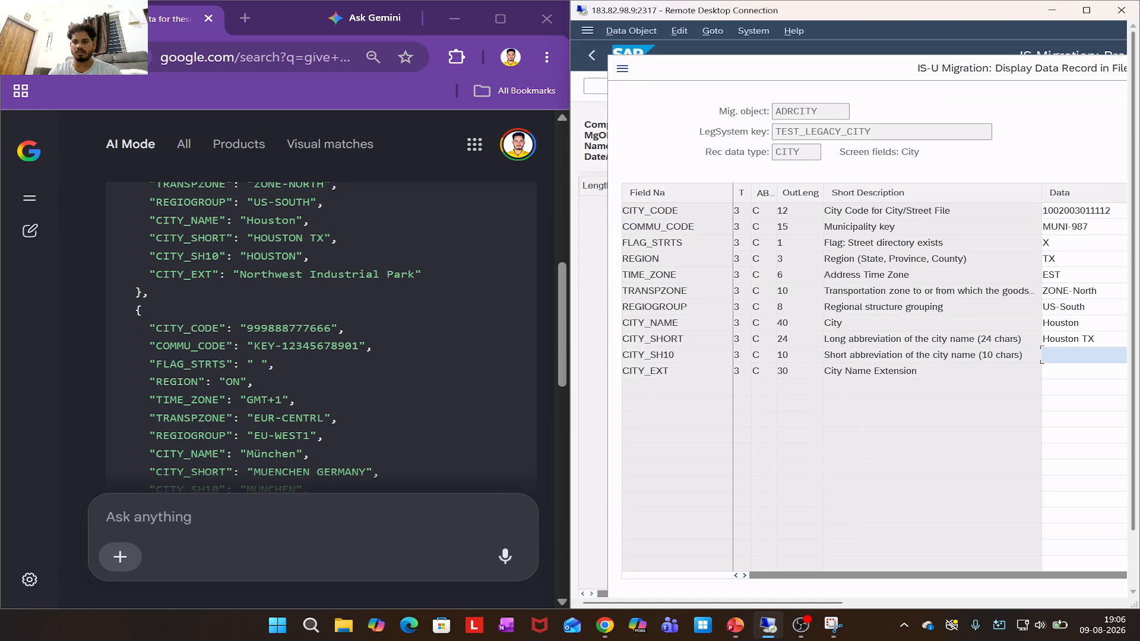
pyautogui.write('HOuston')
pyautogui.press('Down')
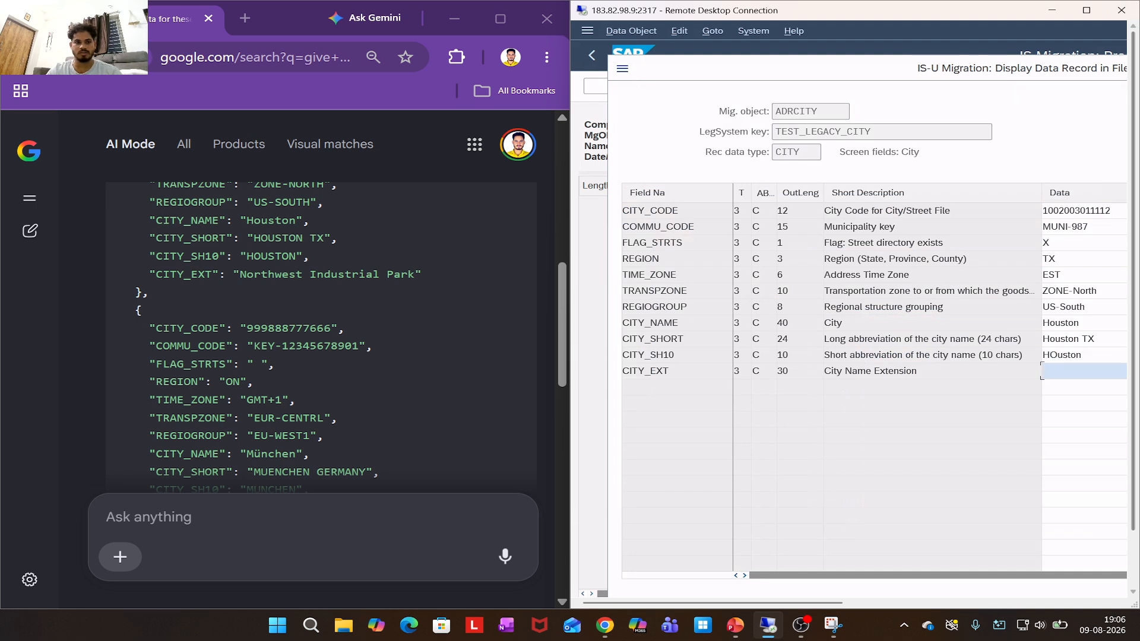
# Set CITY_EXT to Northwest Industrial Park and confirm the CITY data record
pyautogui.write('North')
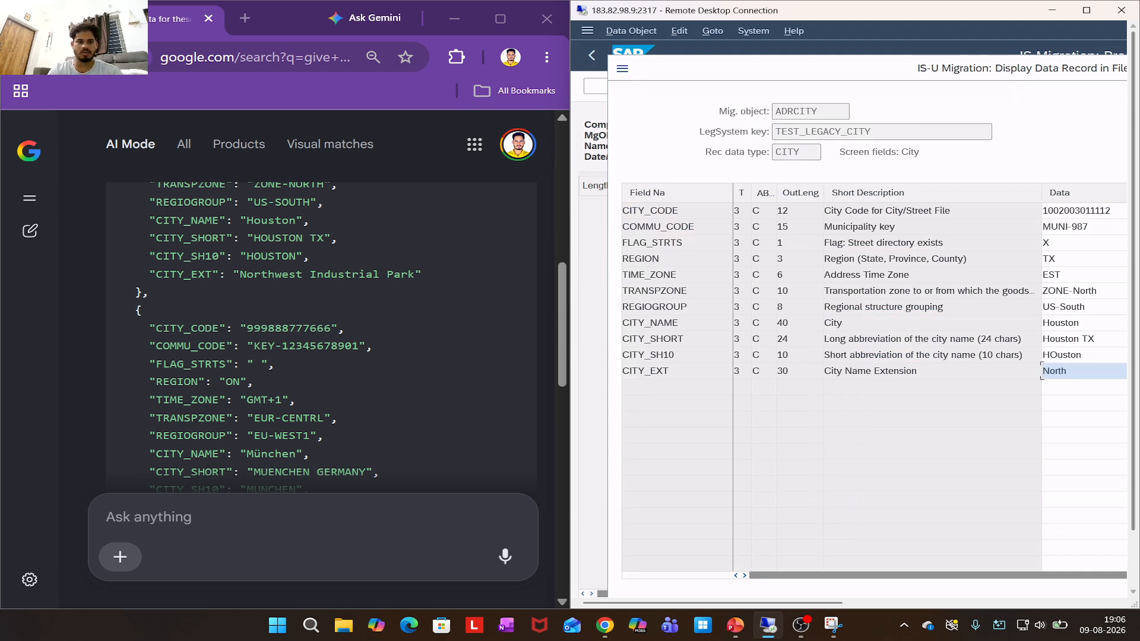
pyautogui.write('west Industria')
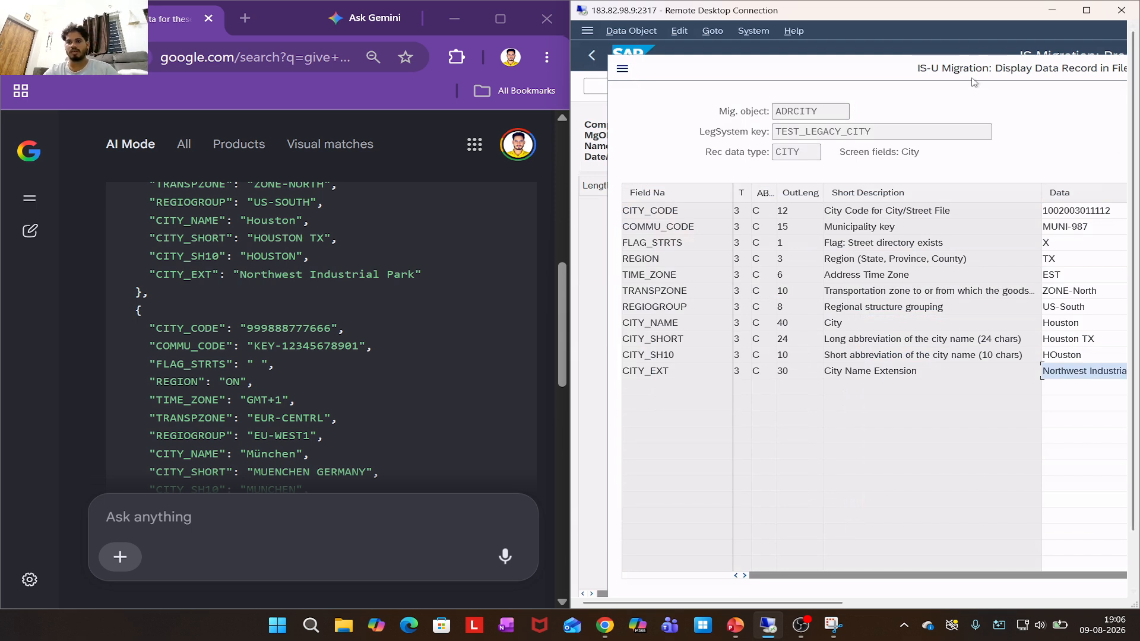
pyautogui.moveTo(973, 78); pyautogui.dragTo(916, 75)
pyautogui.click(1086, 10)
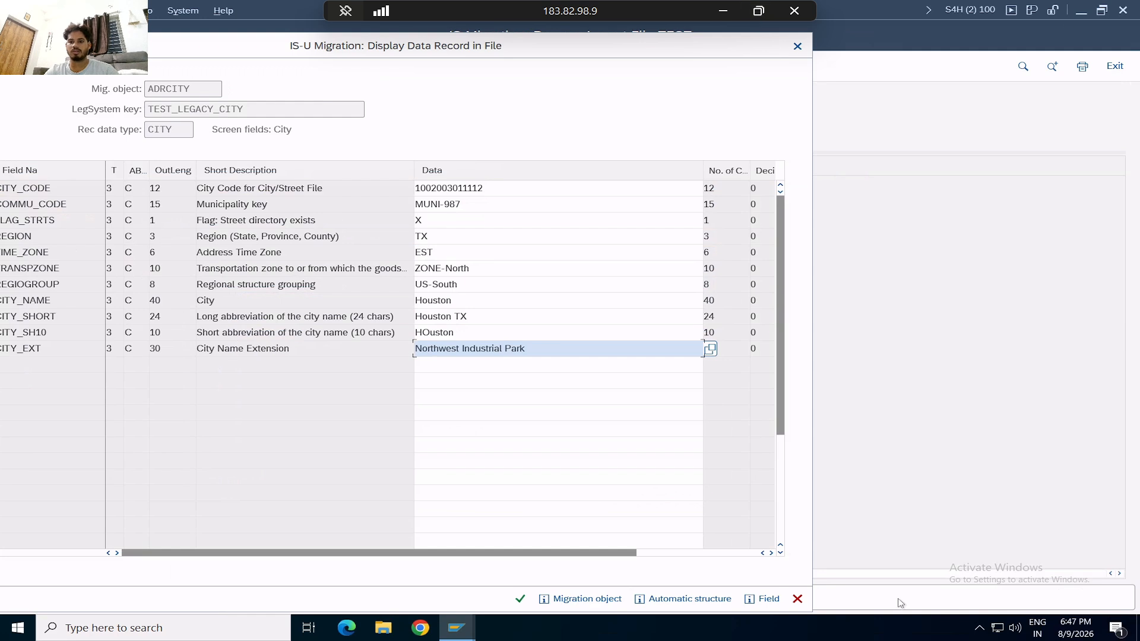
pyautogui.press('Return')
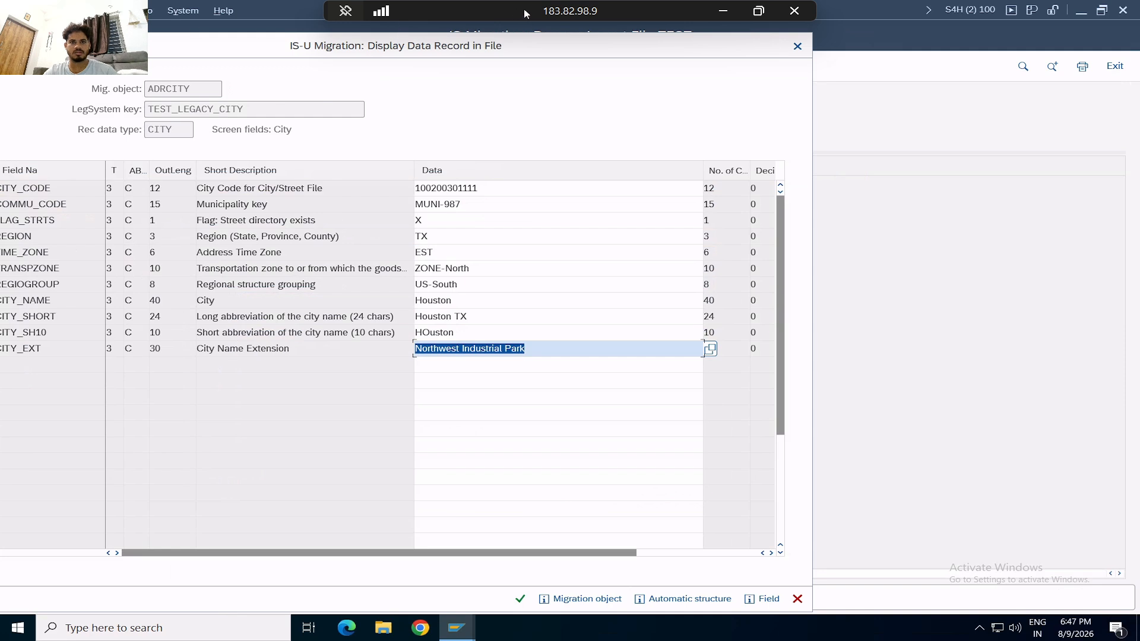
pyautogui.moveTo(521, 11); pyautogui.dragTo(469, 7)
pyautogui.moveTo(341, 37); pyautogui.dragTo(585, 41)
pyautogui.click(764, 603)
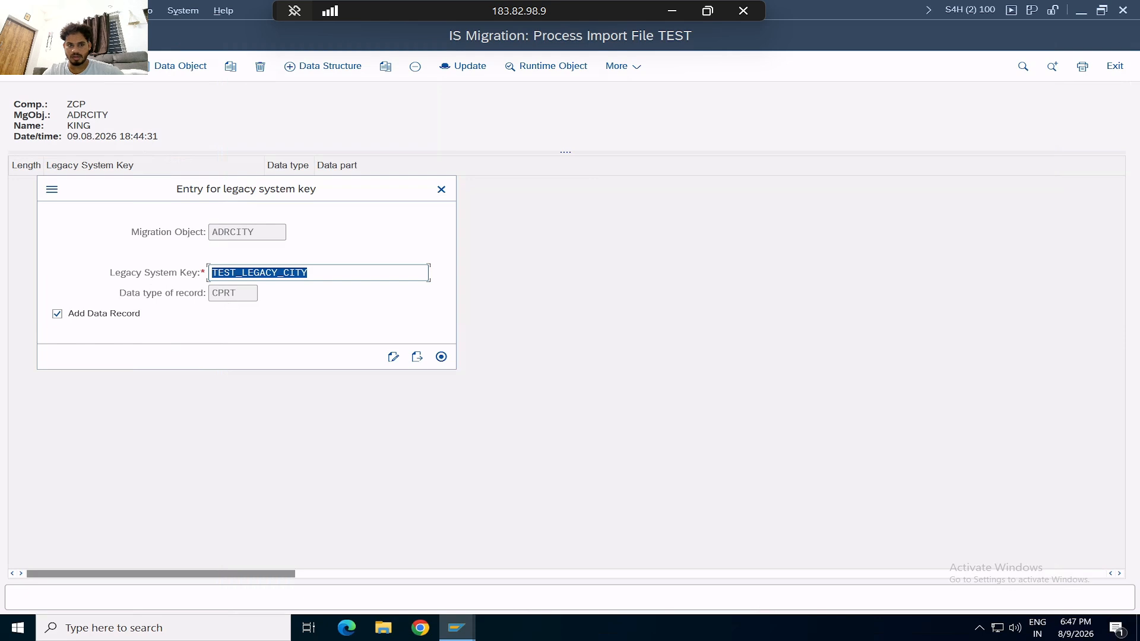
# Open the CPRT postal districts data record for legacy key TEST_LEGACY_CITY
pyautogui.press('Tab')
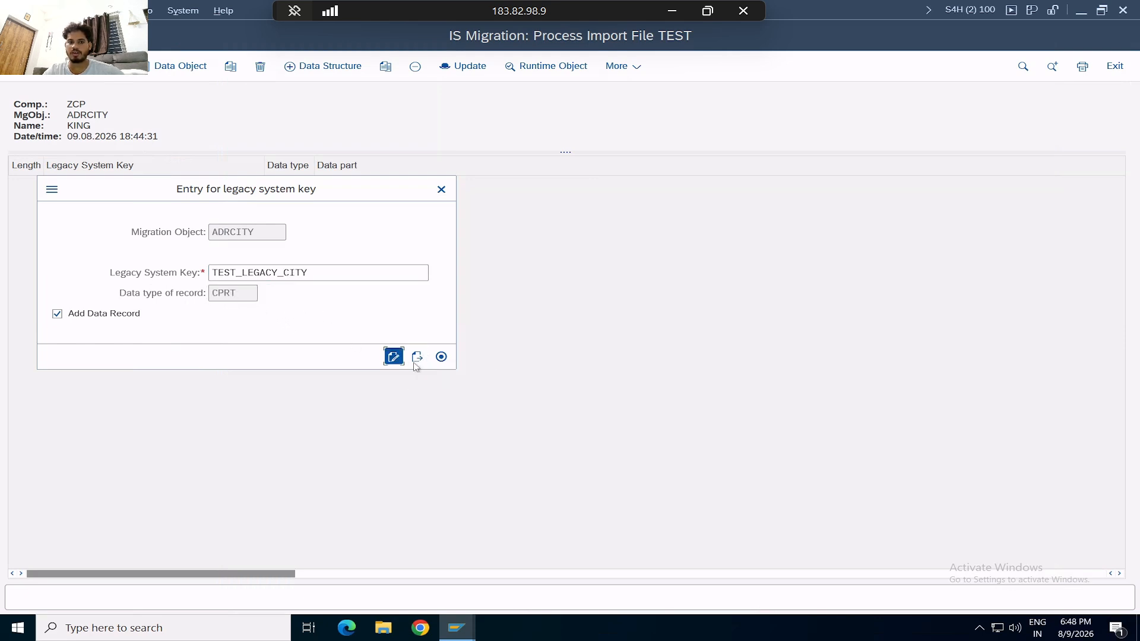
pyautogui.click(393, 356)
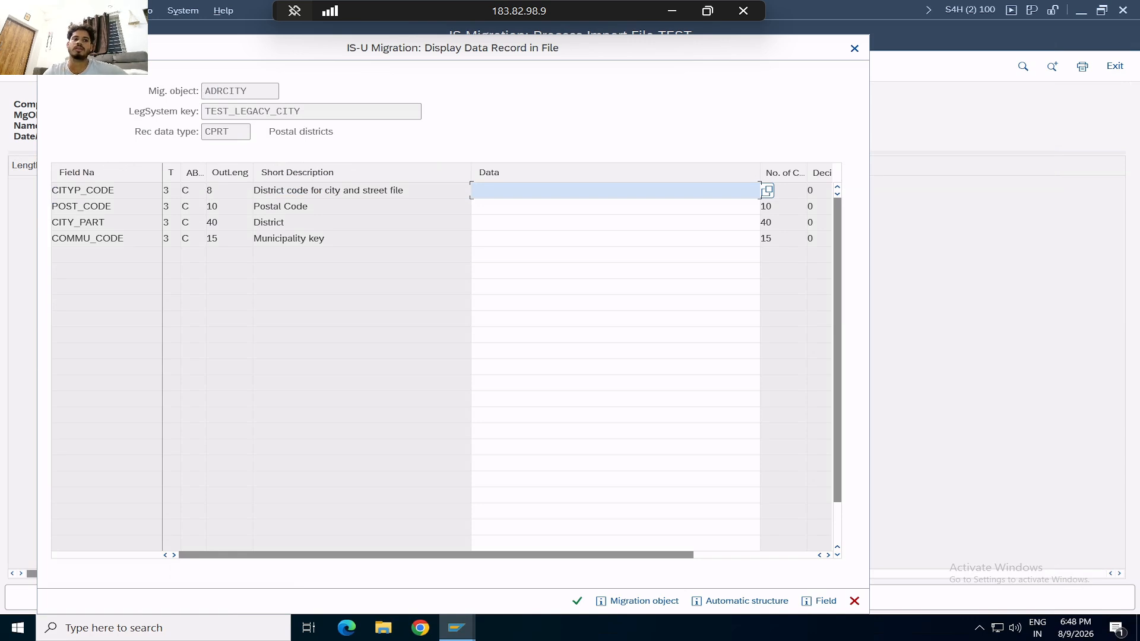
pyautogui.moveTo(415, 57); pyautogui.dragTo(623, 46)
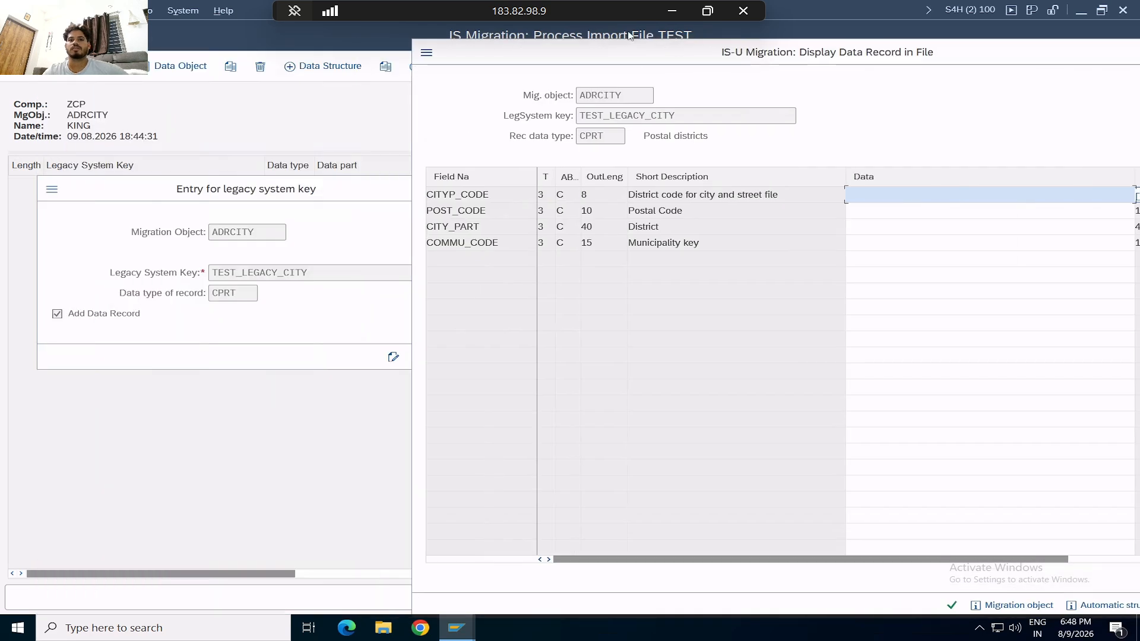
# Switch to Snipping Tool and capture the CPRT record's field names, lengths and descriptions
pyautogui.click(707, 11)
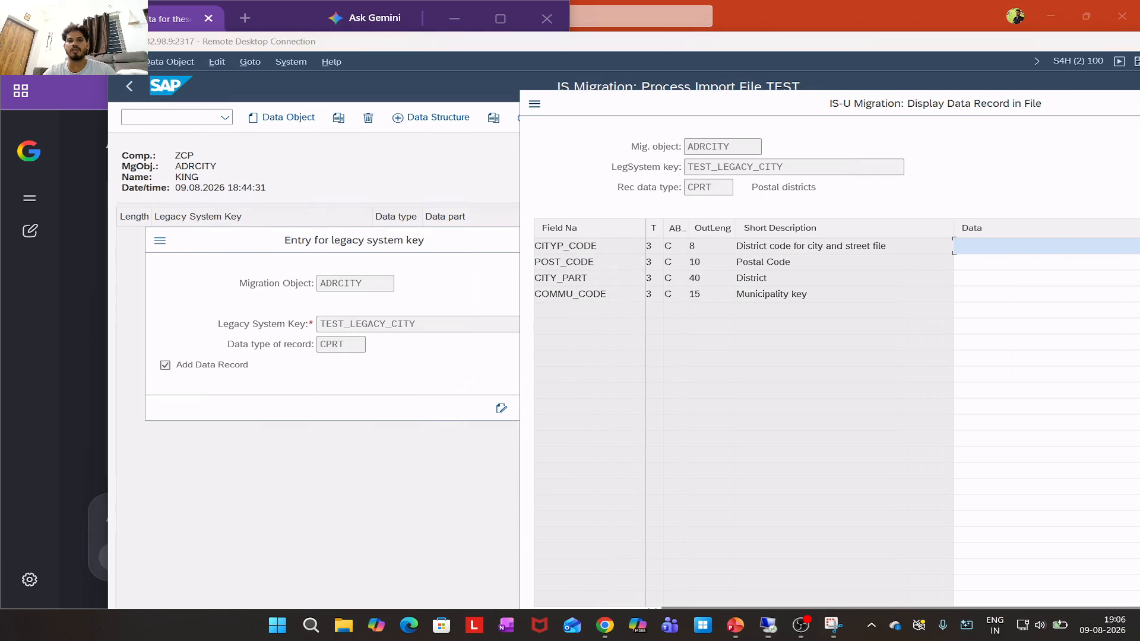
pyautogui.click(813, 625)
pyautogui.click(320, 119)
pyautogui.moveTo(524, 202); pyautogui.dragTo(815, 348)
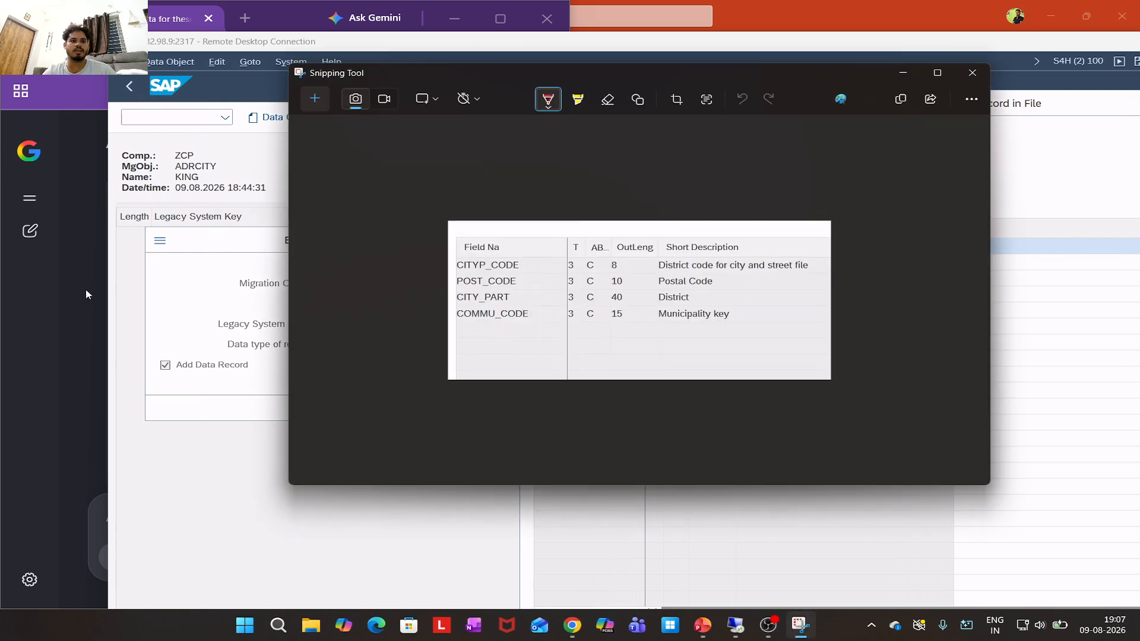
# In Google AI Mode, attach the captured CPRT field list and request "Give me sample data"
pyautogui.click(89, 293)
pyautogui.click(260, 514)
pyautogui.hotkey('ctrl', 'v')
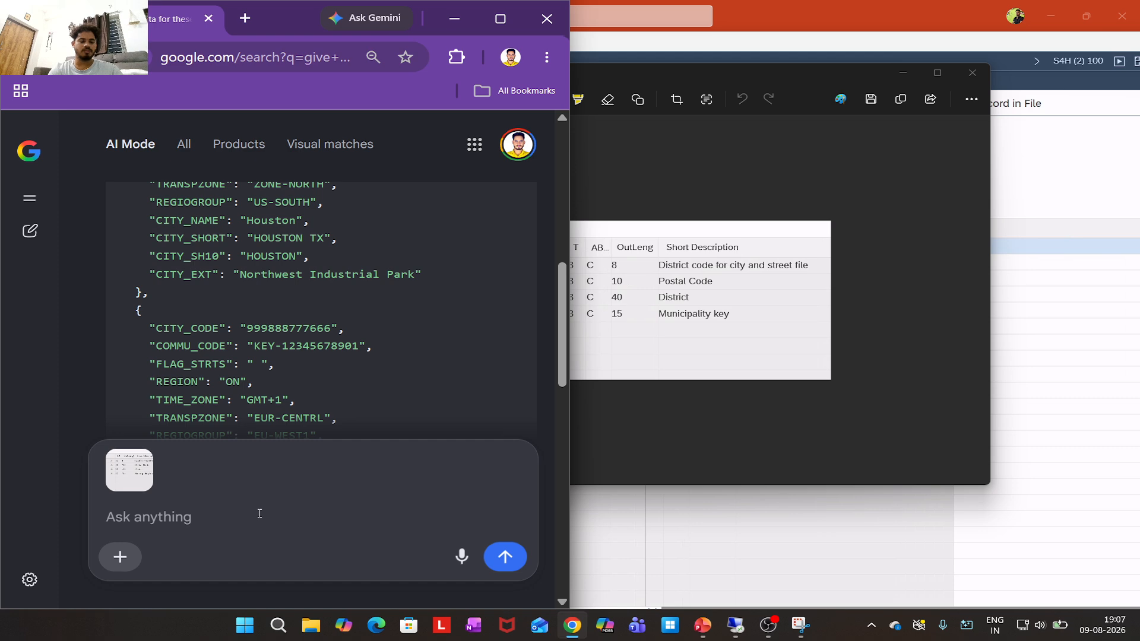
pyautogui.write('Give me ')
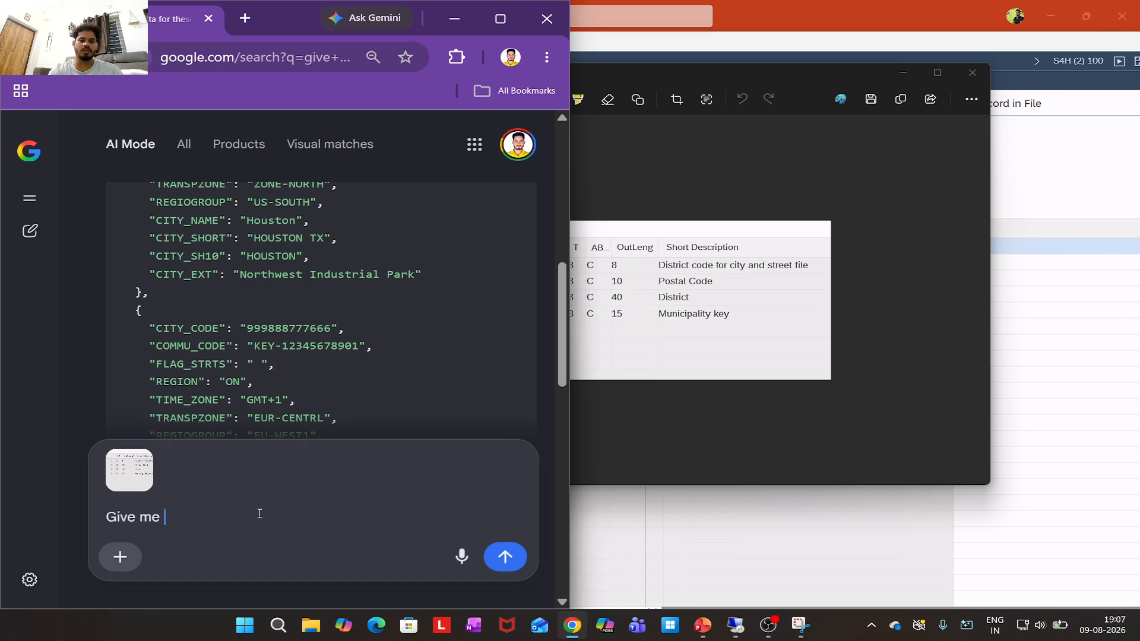
pyautogui.write('sample data')
pyautogui.press('Return')
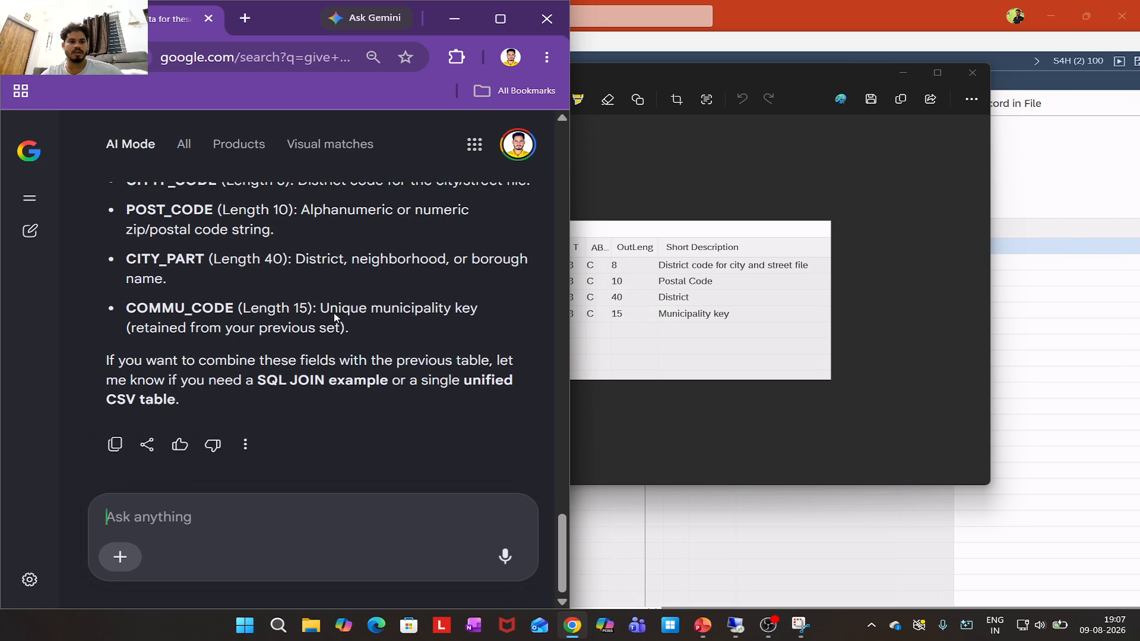
pyautogui.scroll(5, 335, 315)
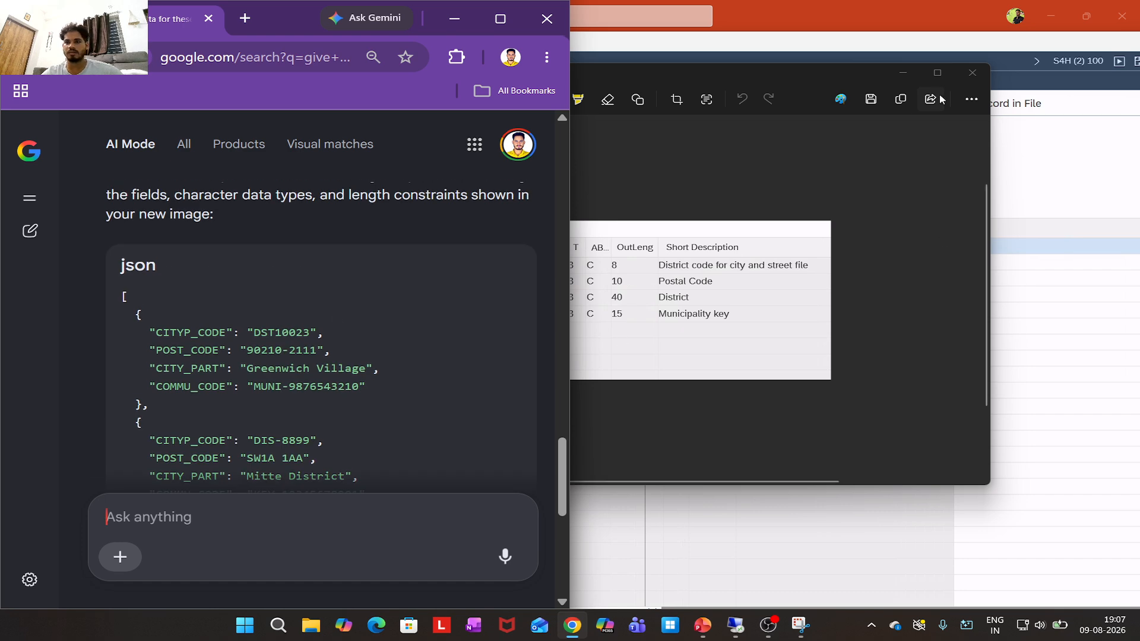
# Return to the remote SAP session and set the CPRT record's CITYP_CODE to DST10023 beside the sample data
pyautogui.click(907, 77)
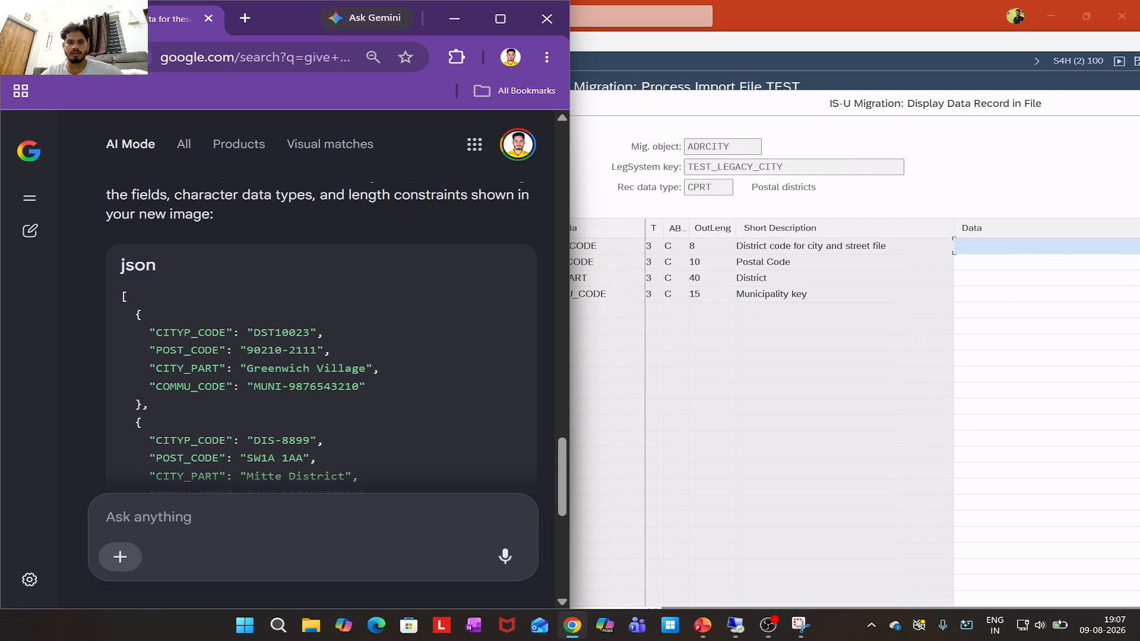
pyautogui.click(1003, 246)
pyautogui.moveTo(287, 46); pyautogui.dragTo(549, 42)
pyautogui.moveTo(900, 98); pyautogui.dragTo(631, 87)
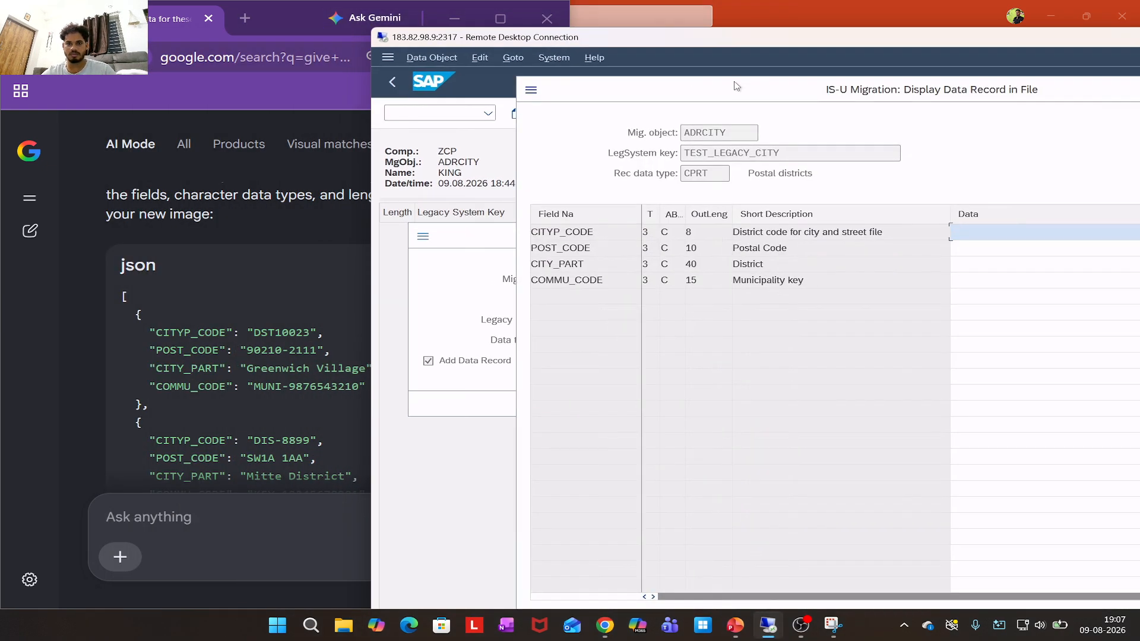
pyautogui.moveTo(735, 83); pyautogui.dragTo(647, 76)
pyautogui.moveTo(585, 41); pyautogui.dragTo(714, 43)
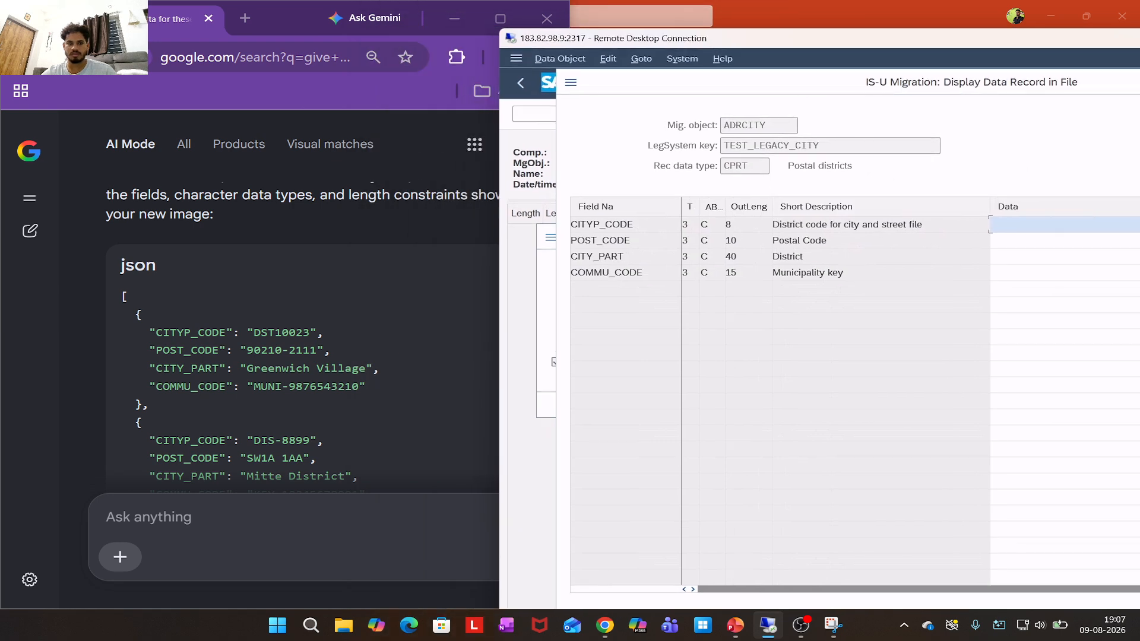
pyautogui.press('capslock')
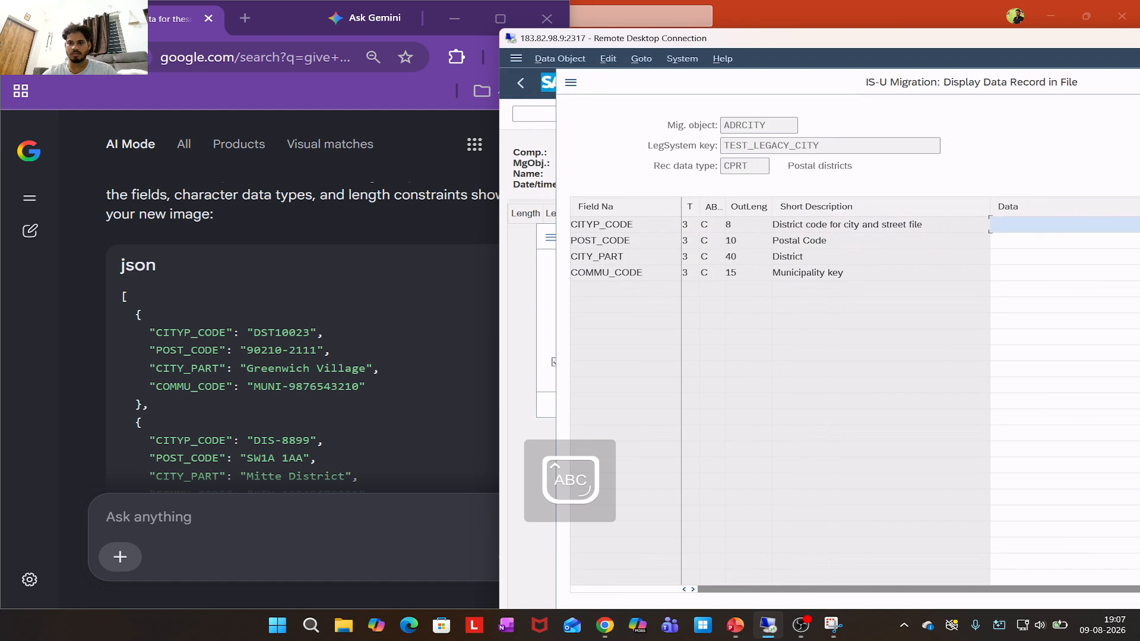
pyautogui.write('DST1002')
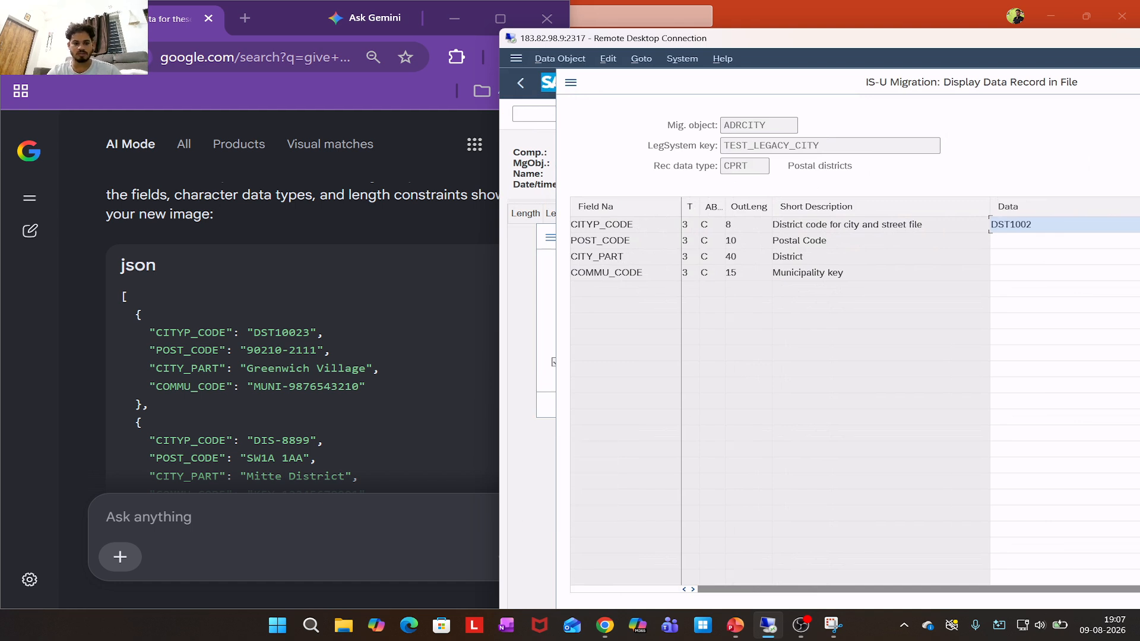
pyautogui.write('3')
pyautogui.press('Tab')
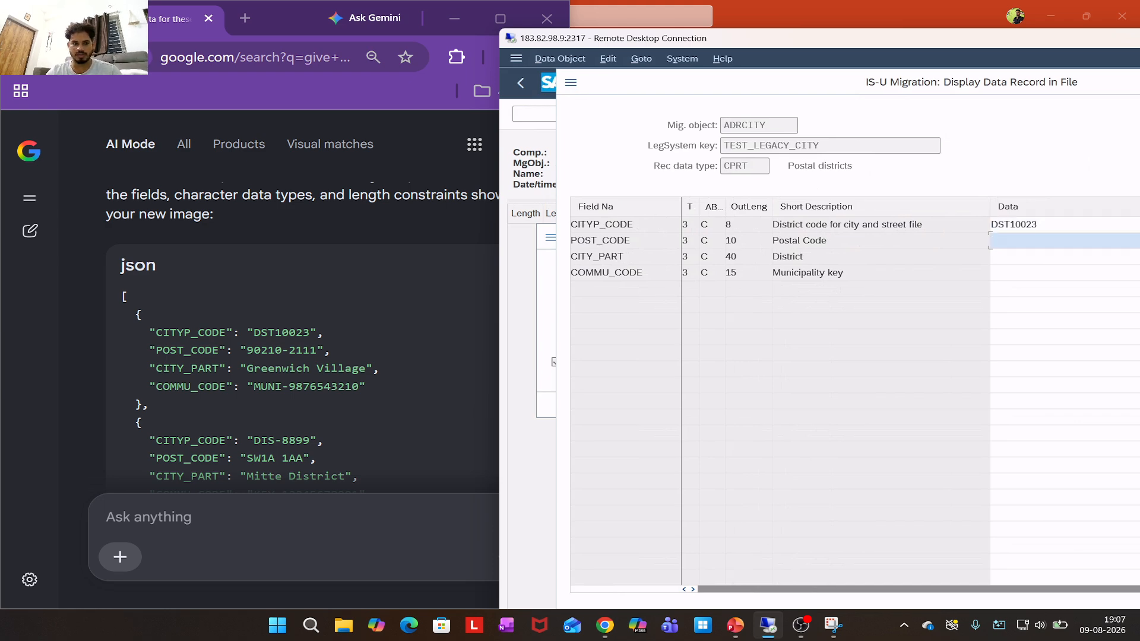
# Set the CPRT record's POST_CODE to 90210-2111
pyautogui.press('Tab')
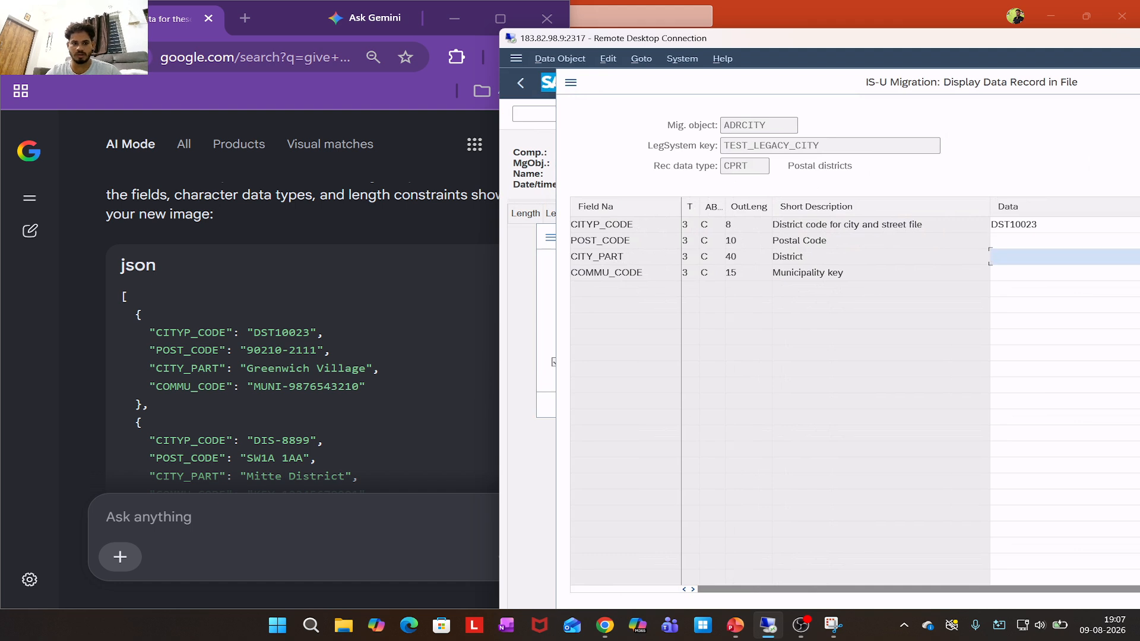
pyautogui.press('Tab')
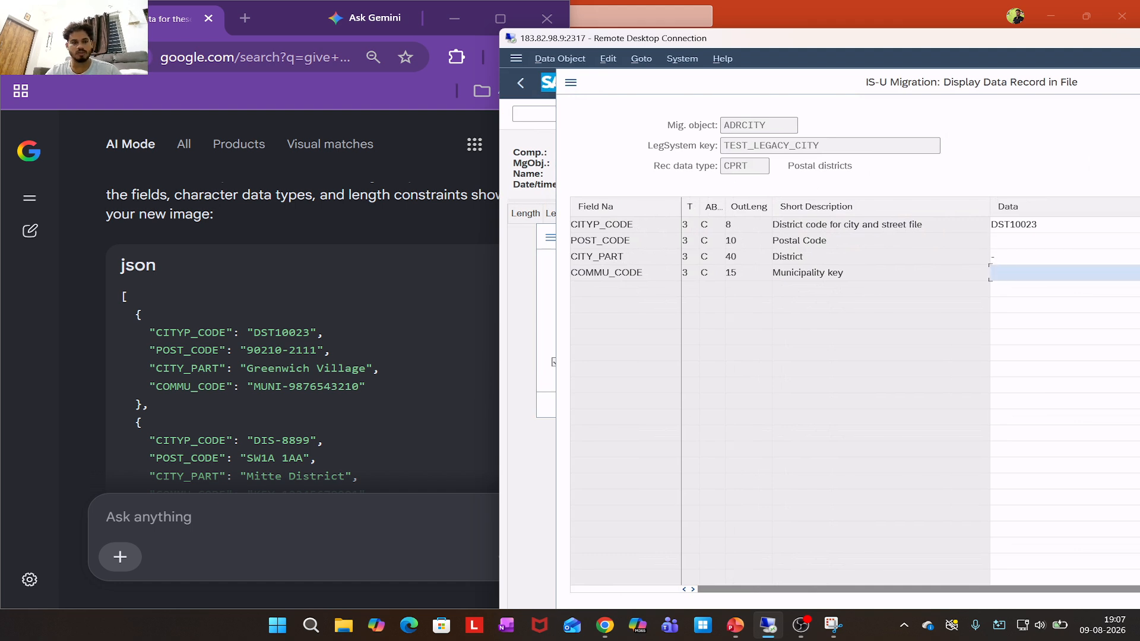
pyautogui.click(1062, 241)
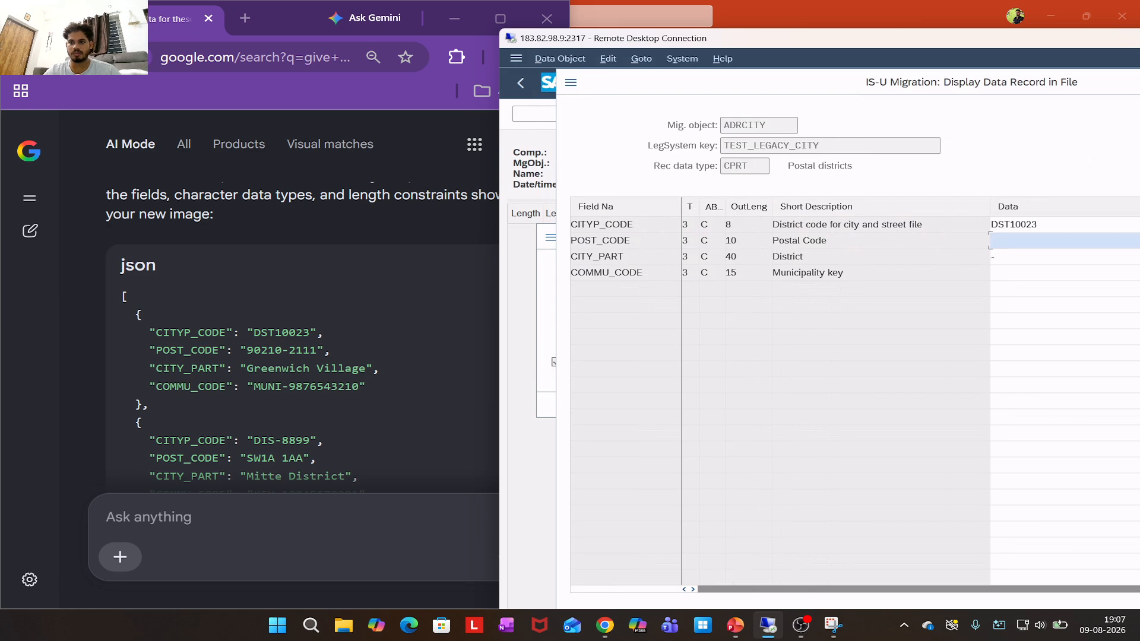
pyautogui.press('Num_Lock')
pyautogui.write('90210')
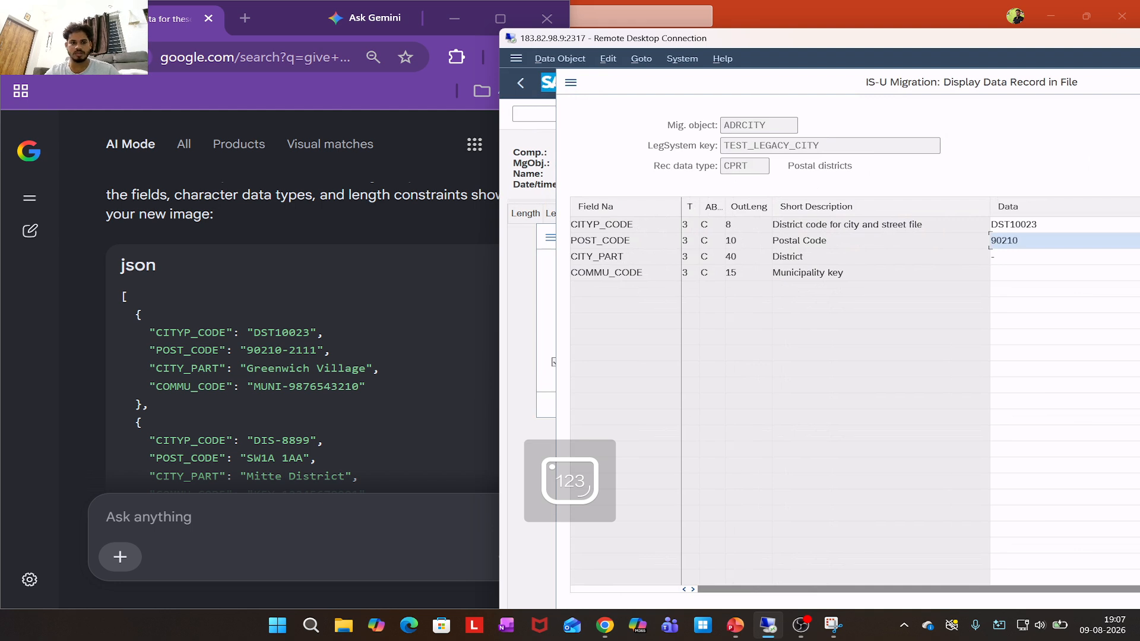
pyautogui.write('-2111')
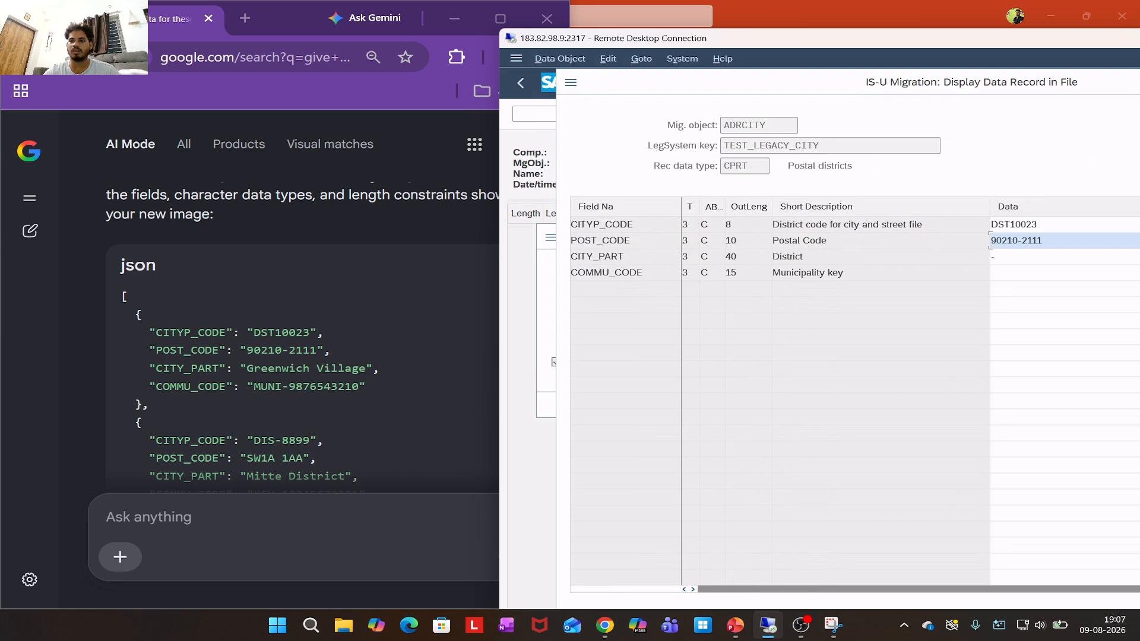
# Set CITY_PART to Greenwich Village and COMMU_CODE to "Muni- 987654" in the CPRT record
pyautogui.press('Down')
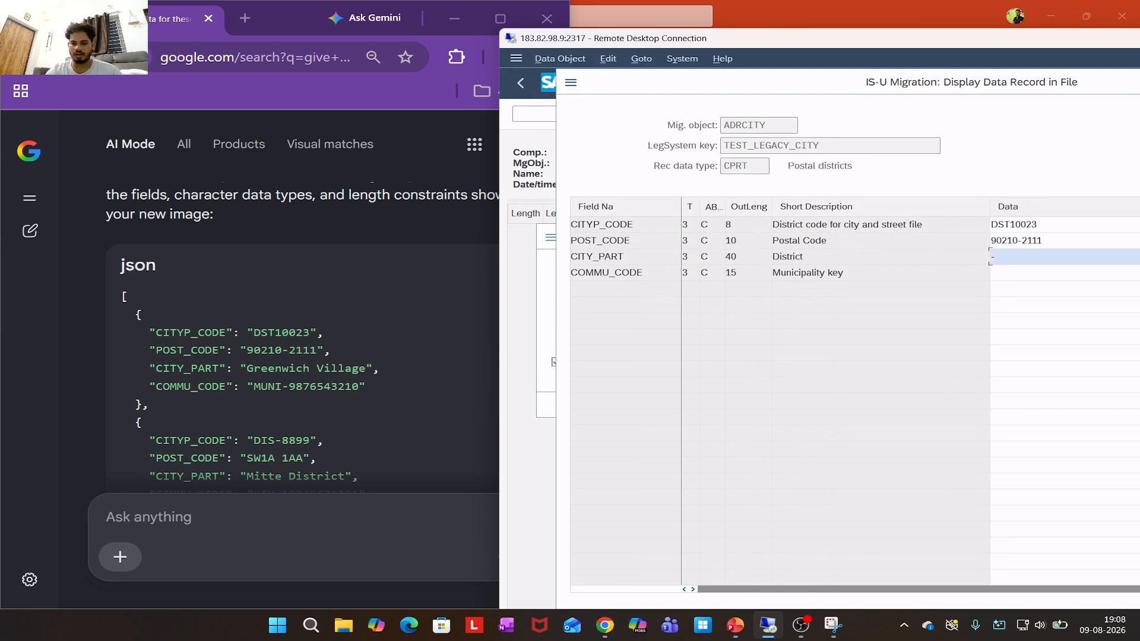
pyautogui.press('capslock')
pyautogui.write('Greenwich Village')
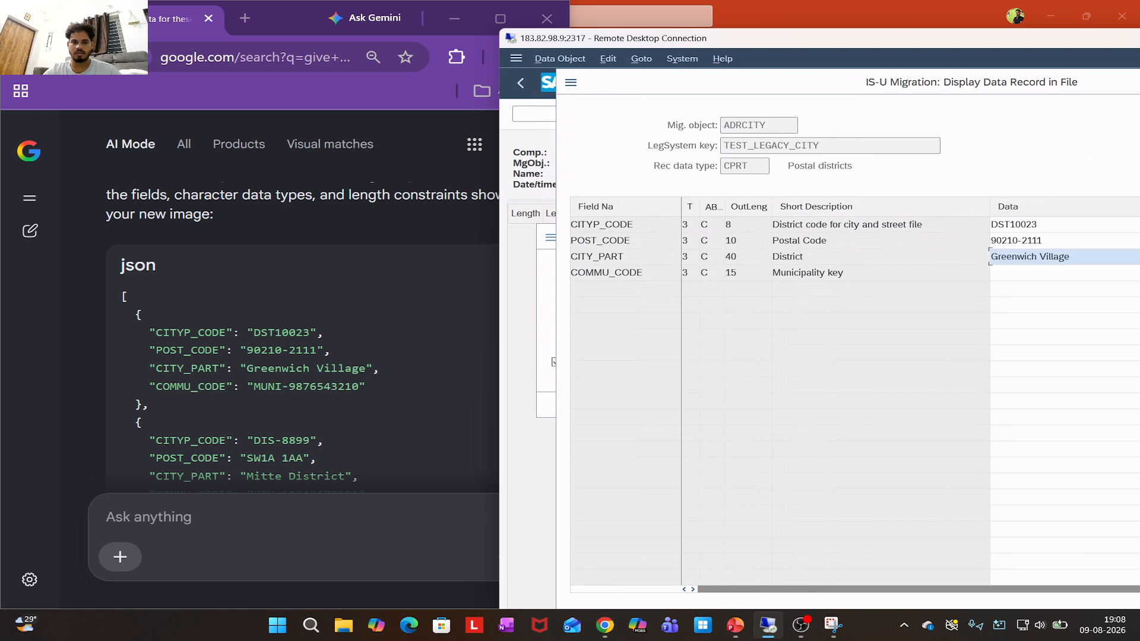
pyautogui.press('Down')
pyautogui.write('Mu')
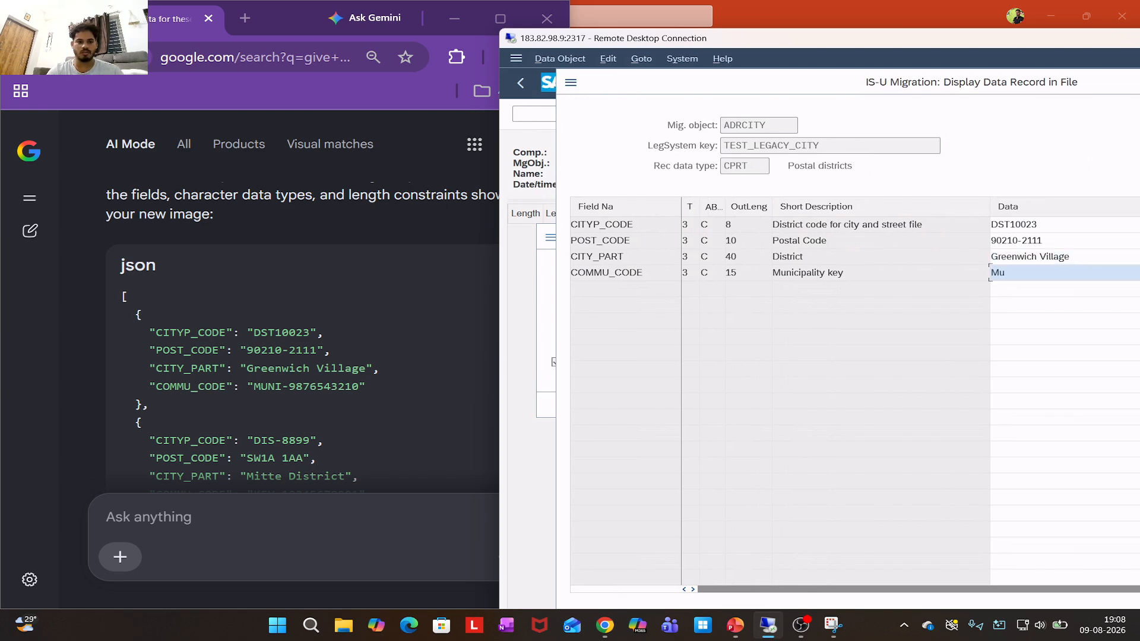
pyautogui.write('ni- 987')
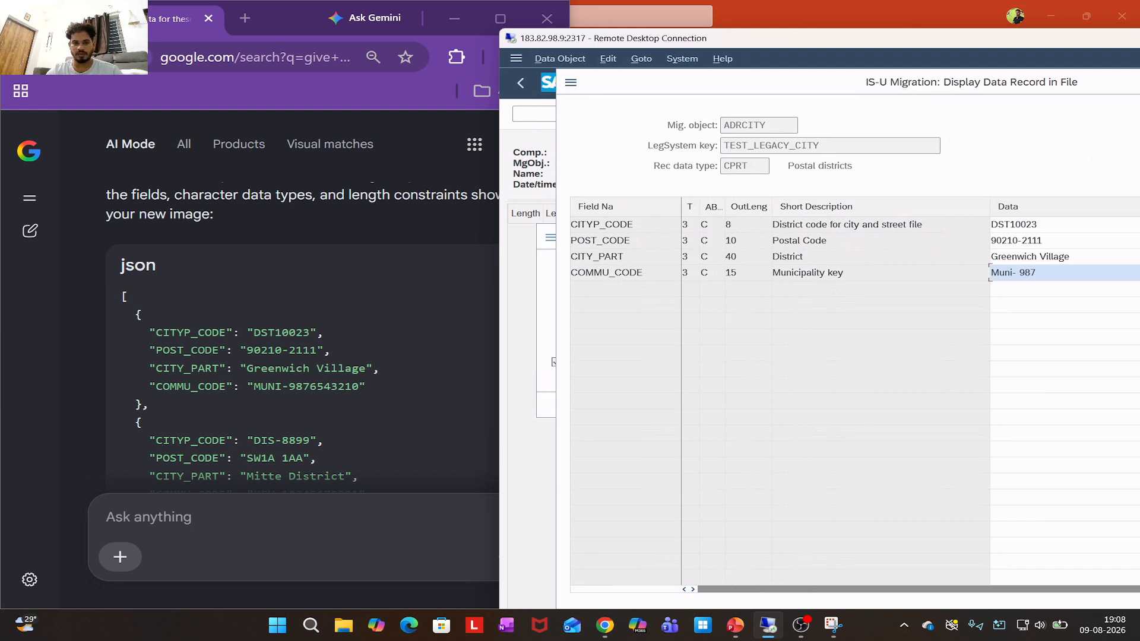
pyautogui.write('654')
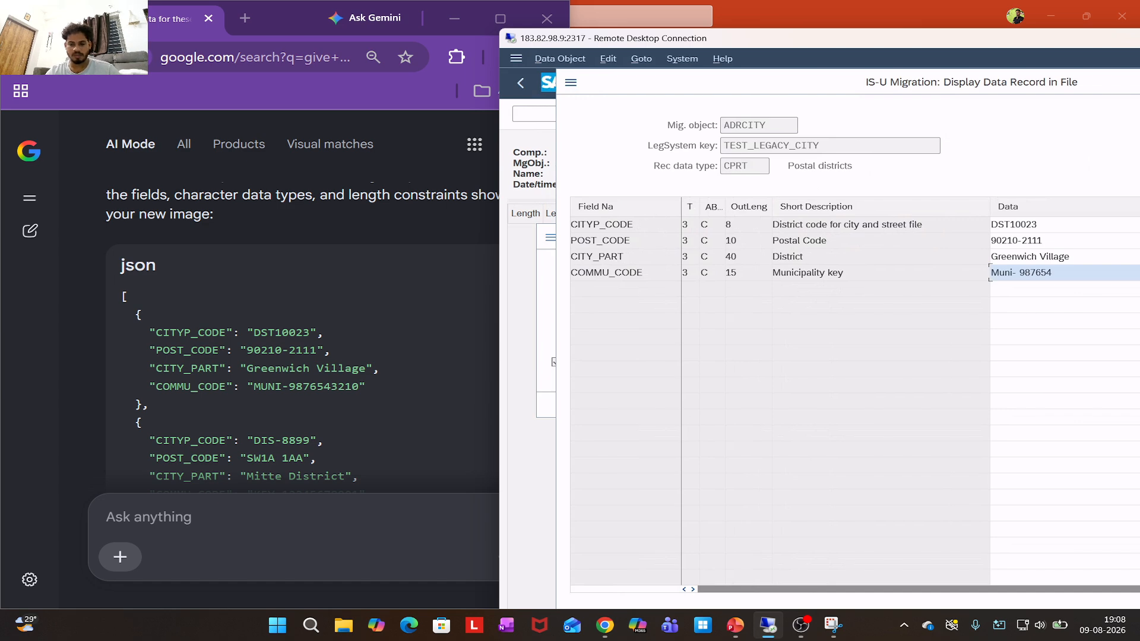
# Confirm the CPRT data record and advance the legacy key entry to record data type CPCD
pyautogui.moveTo(844, 80); pyautogui.dragTo(812, 78)
pyautogui.moveTo(1027, 88); pyautogui.dragTo(895, 86)
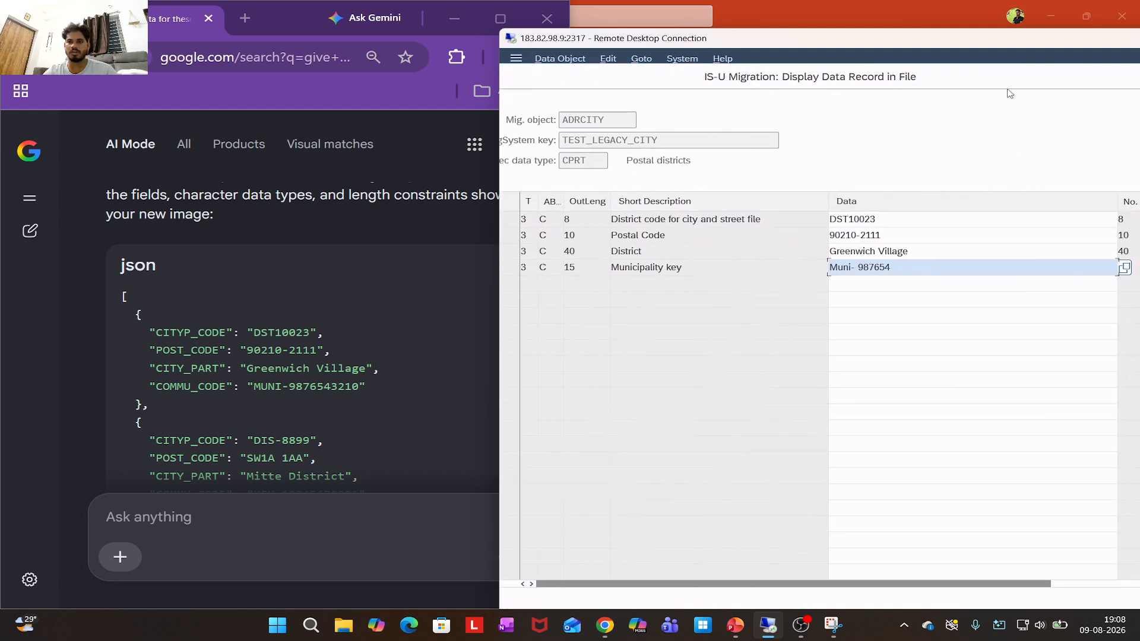
pyautogui.moveTo(1019, 80); pyautogui.dragTo(796, 69)
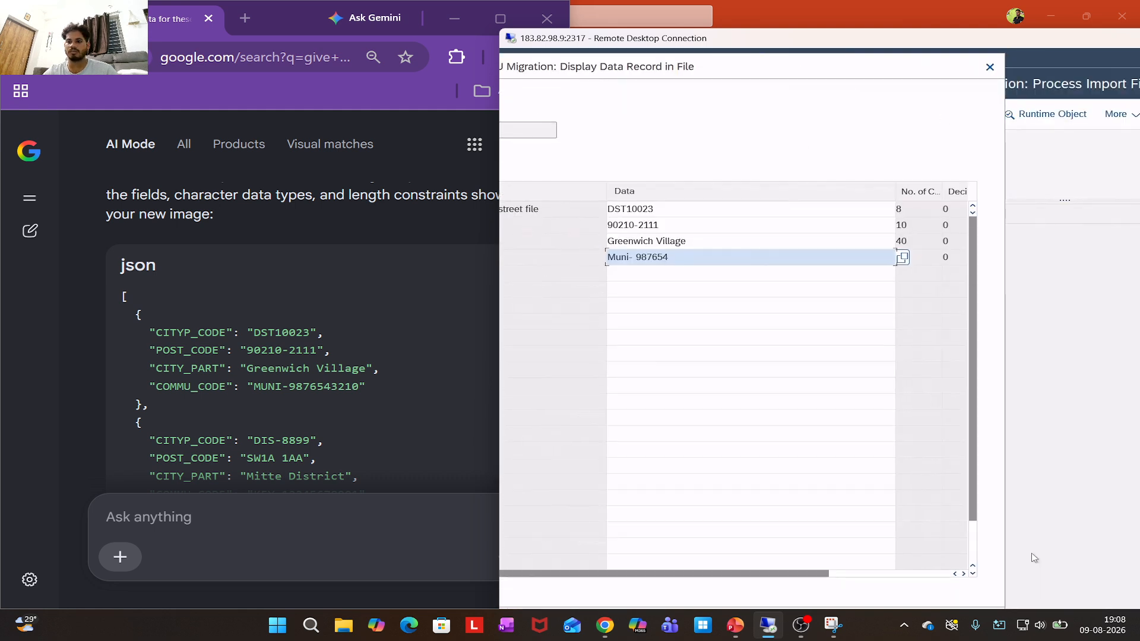
pyautogui.doubleClick(891, 40)
pyautogui.click(213, 572)
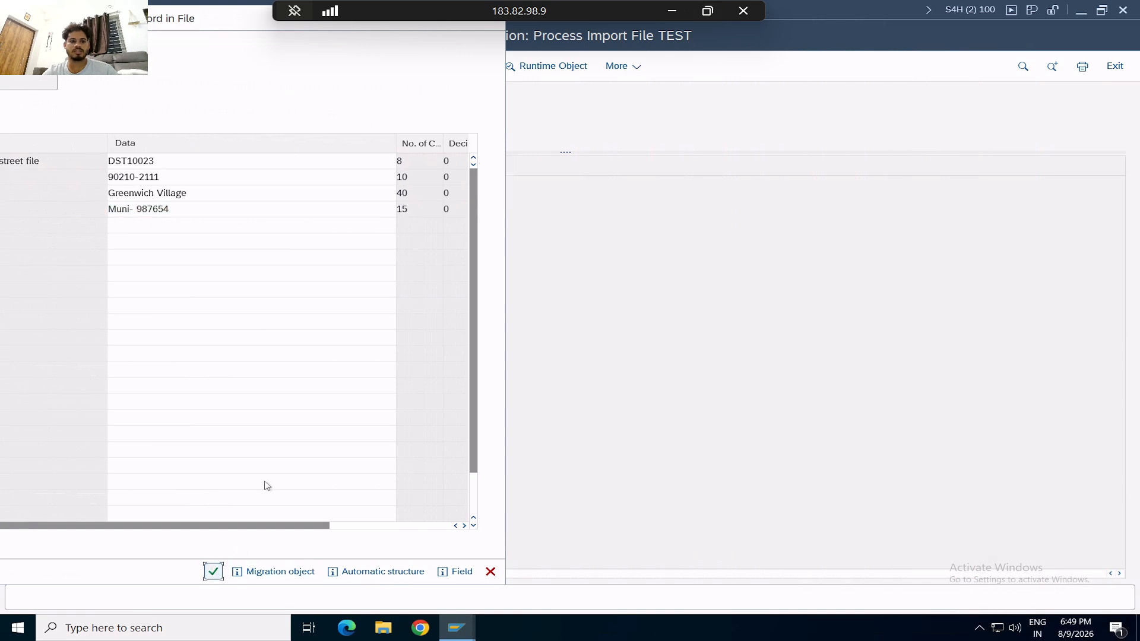
pyautogui.press('Tab')
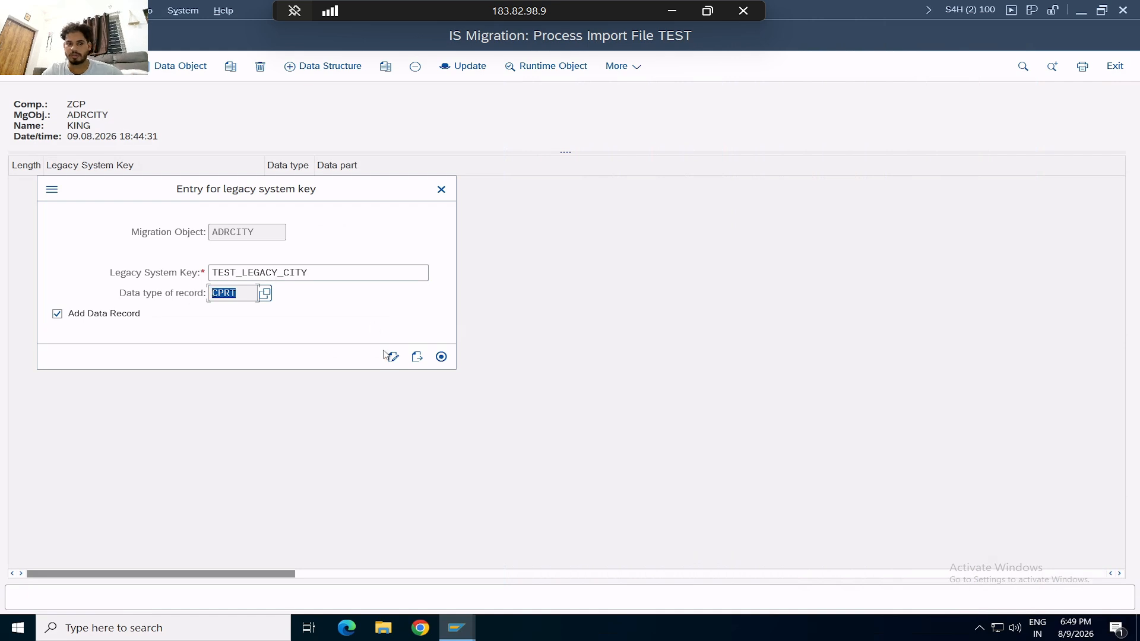
pyautogui.click(416, 357)
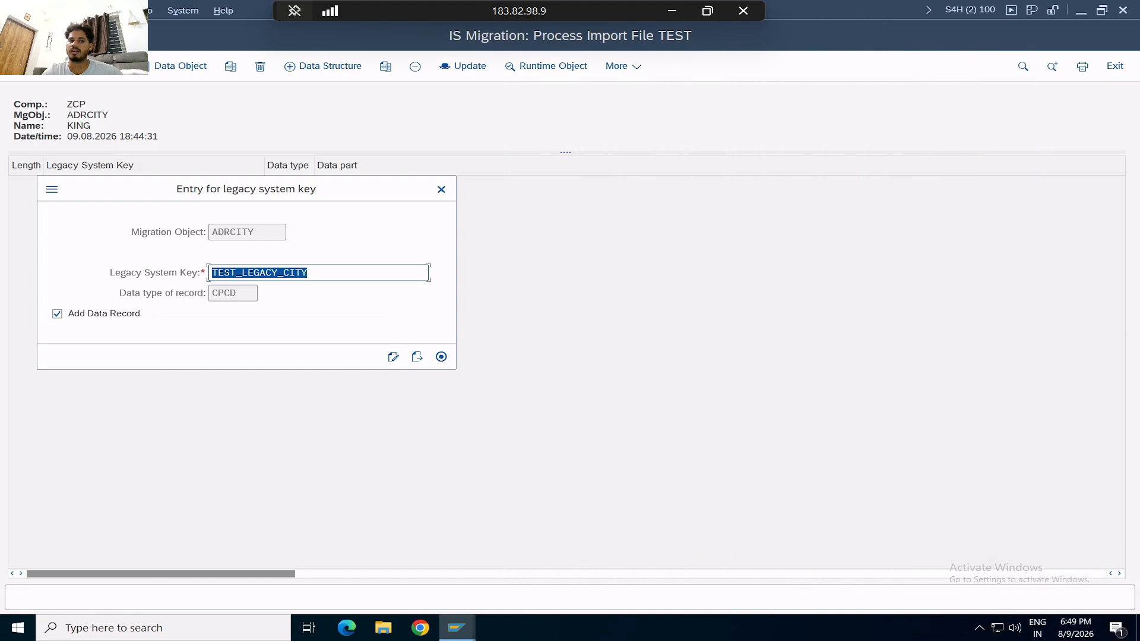
# Confirm the CPCD record with POST_CODE left blank and advance the legacy key entry to record data type CPOBOX
pyautogui.click(235, 293)
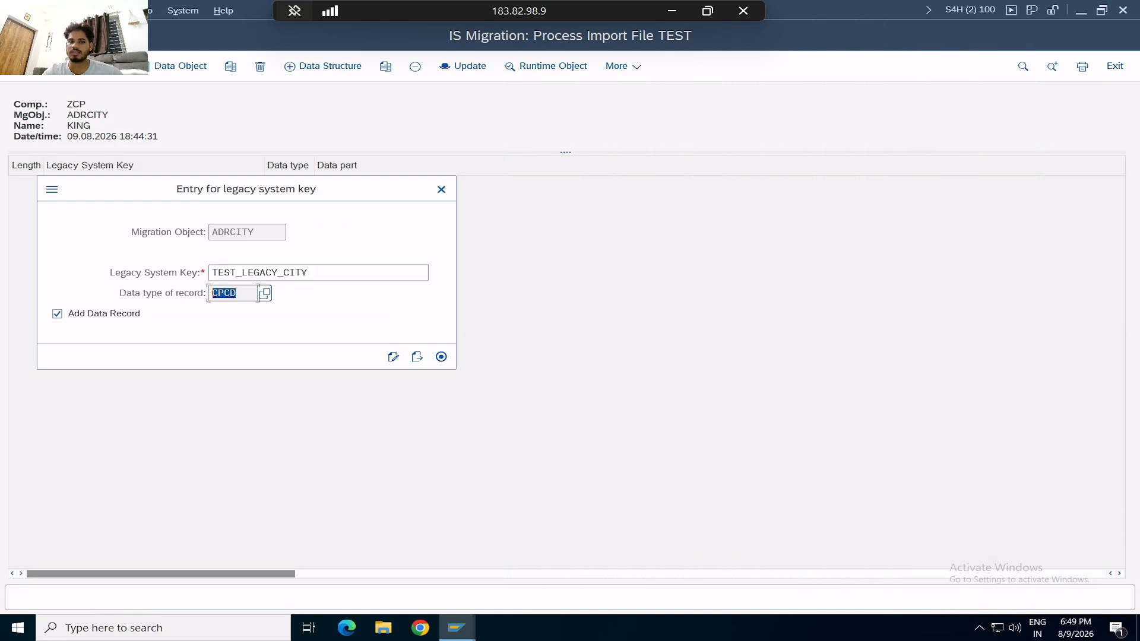
pyautogui.click(393, 357)
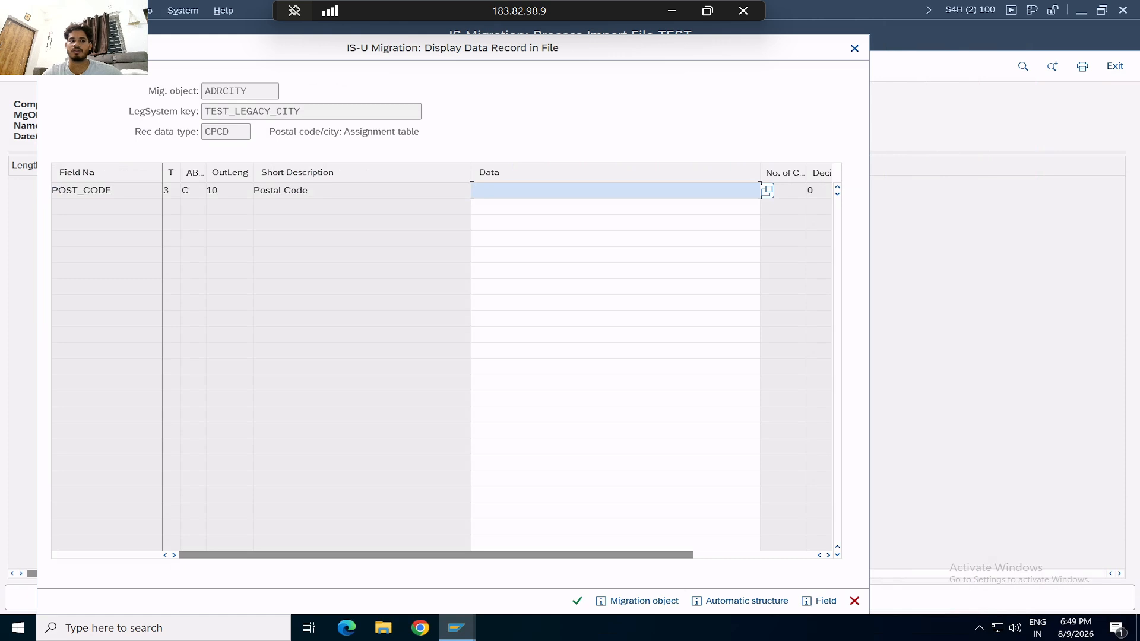
pyautogui.click(579, 601)
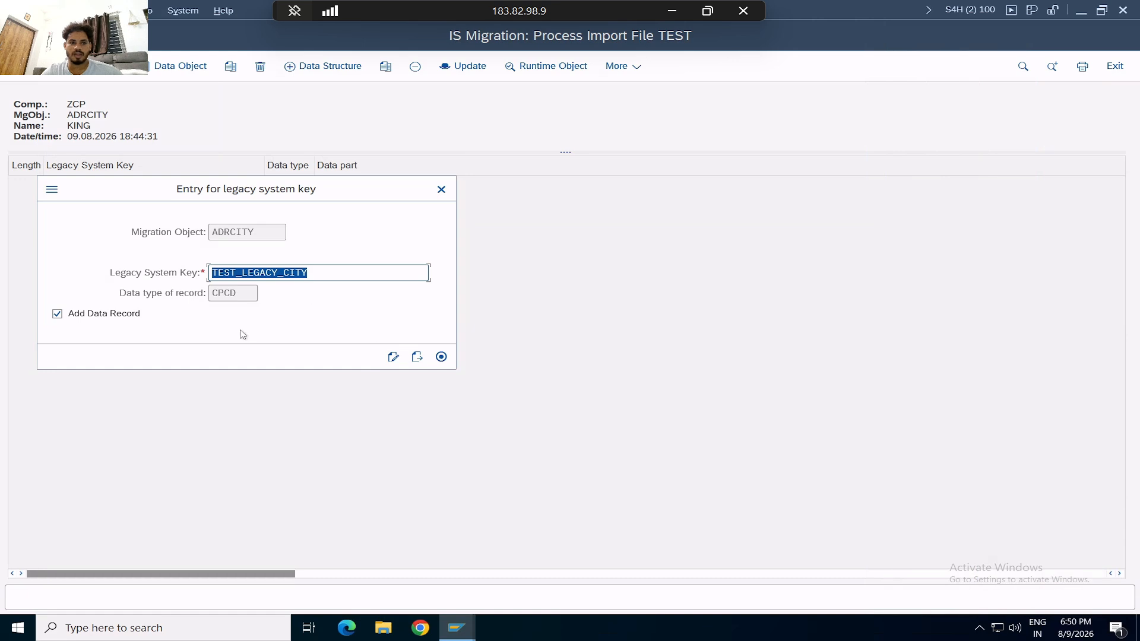
pyautogui.press('Tab')
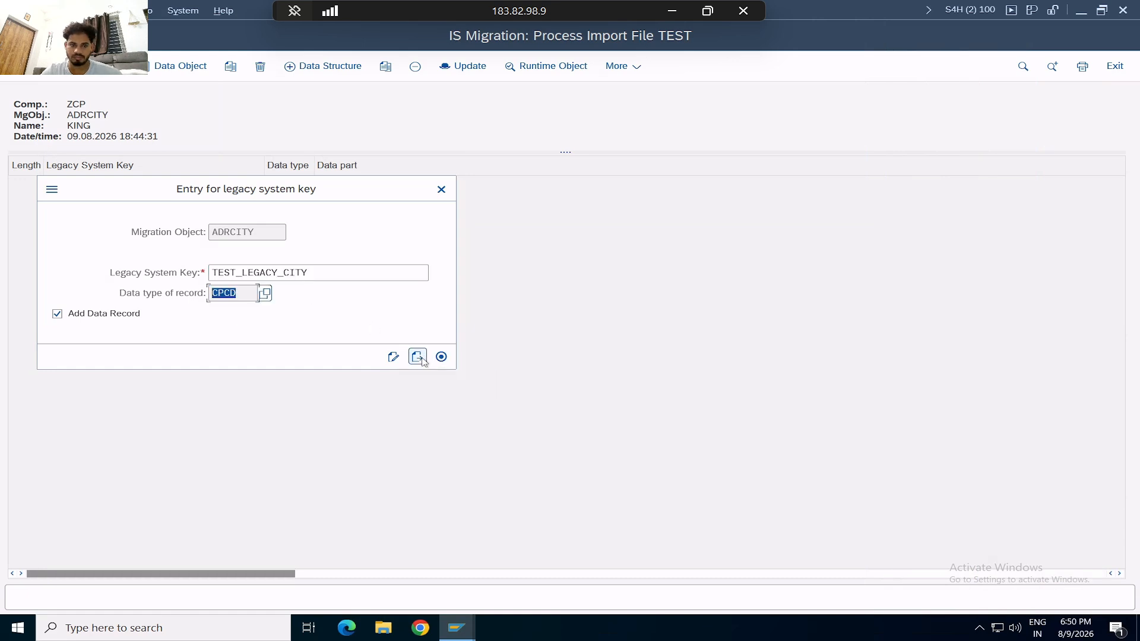
pyautogui.click(422, 359)
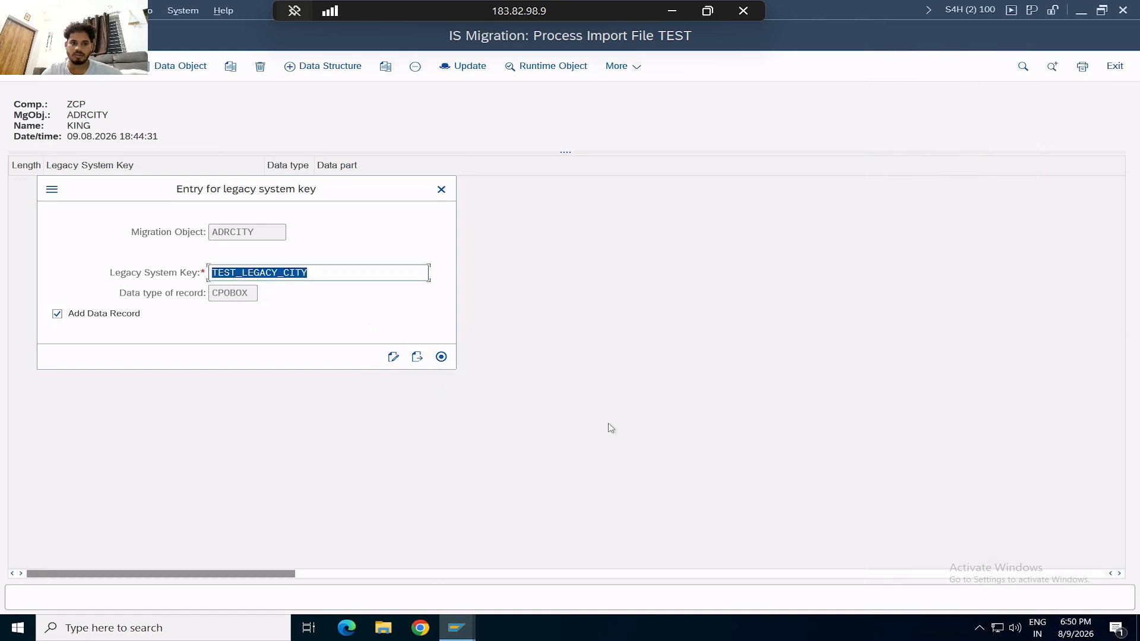
# Open the CPOBOX data record for TEST_LEGACY_CITY and move its window aside
pyautogui.press('Tab')
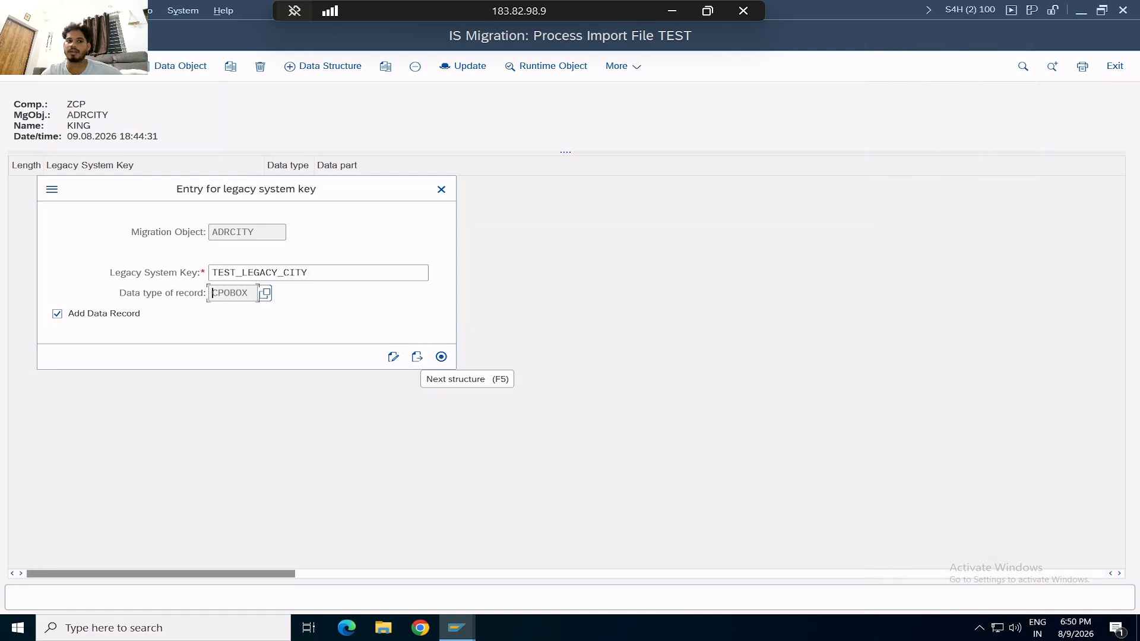
pyautogui.click(393, 357)
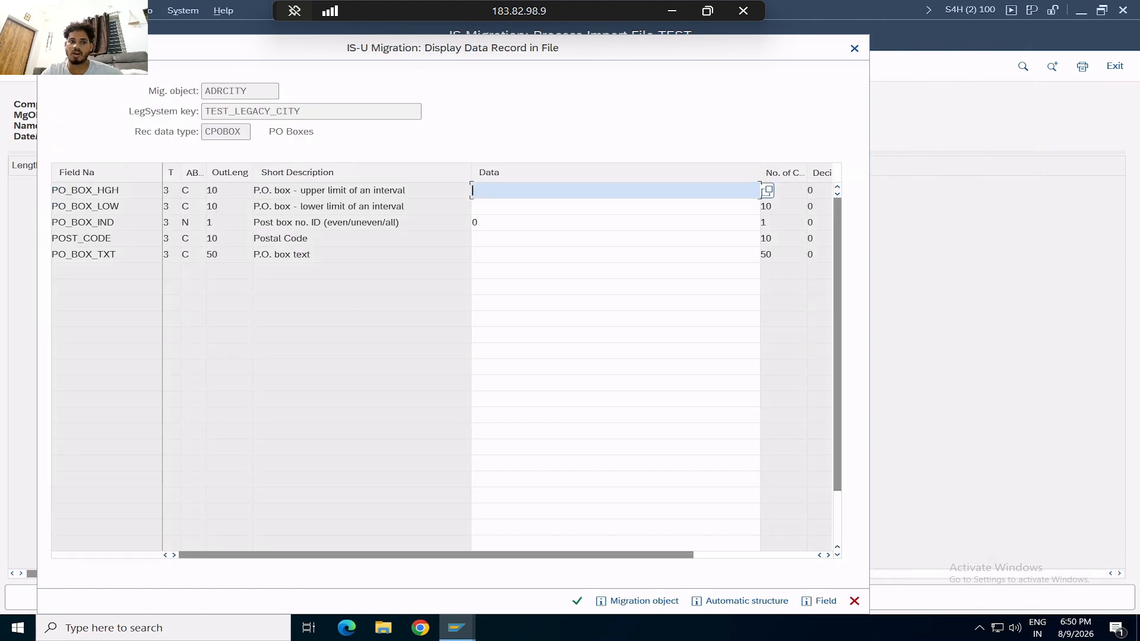
pyautogui.moveTo(578, 55); pyautogui.dragTo(854, 54)
pyautogui.moveTo(784, 51); pyautogui.dragTo(903, 50)
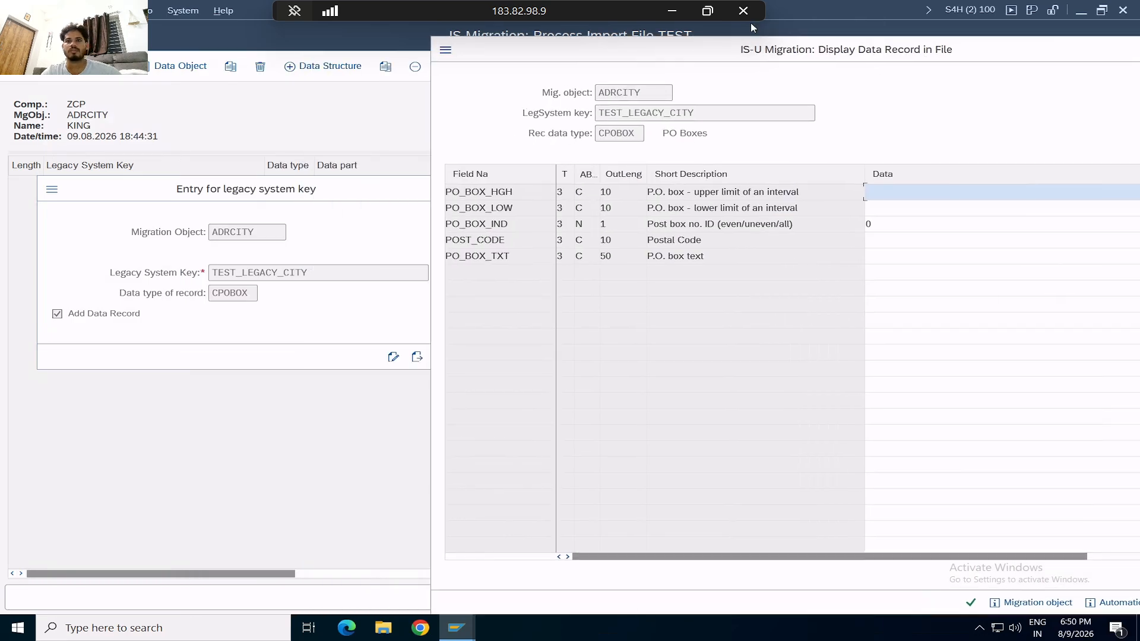
# Shrink the remote session to a window and capture a snip of the CPOBOX field names, types and lengths with Snipping Tool
pyautogui.click(707, 11)
pyautogui.click(836, 629)
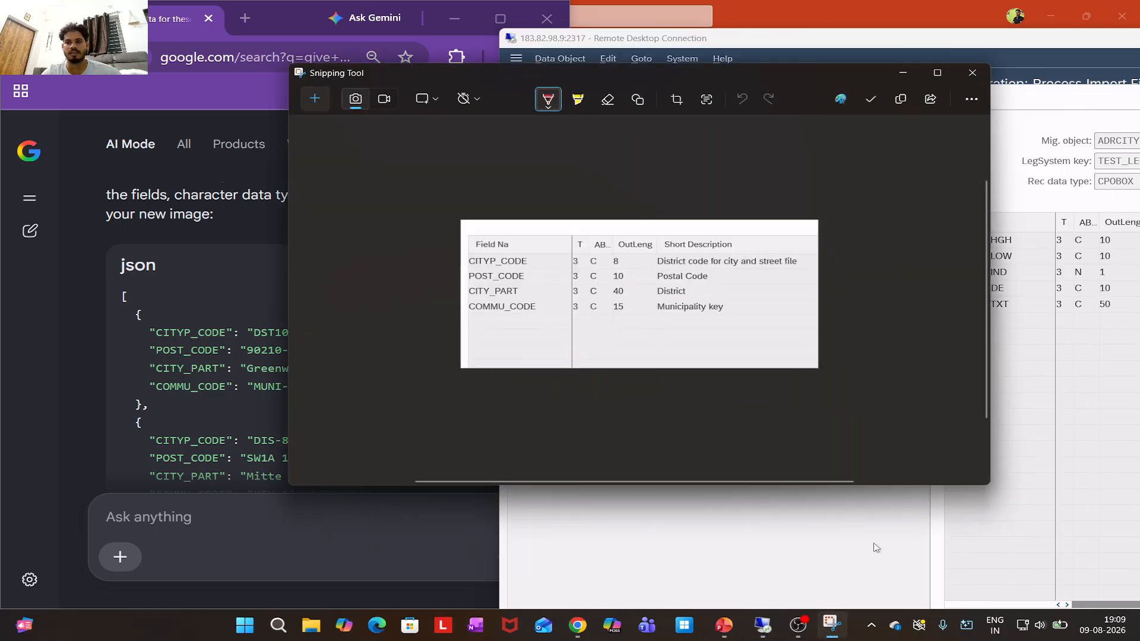
pyautogui.click(314, 100)
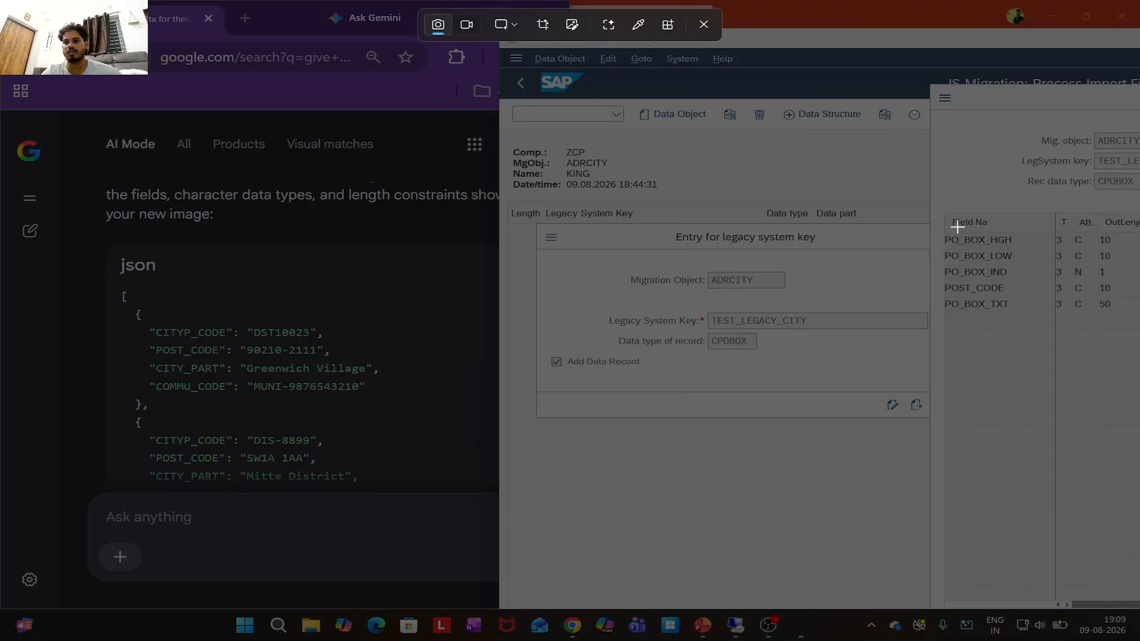
pyautogui.moveTo(942, 209); pyautogui.dragTo(1138, 385)
# Switch to Google AI Mode, attach the captured CPOBOX field list and send the prompt "give me sample data"
pyautogui.click(196, 512)
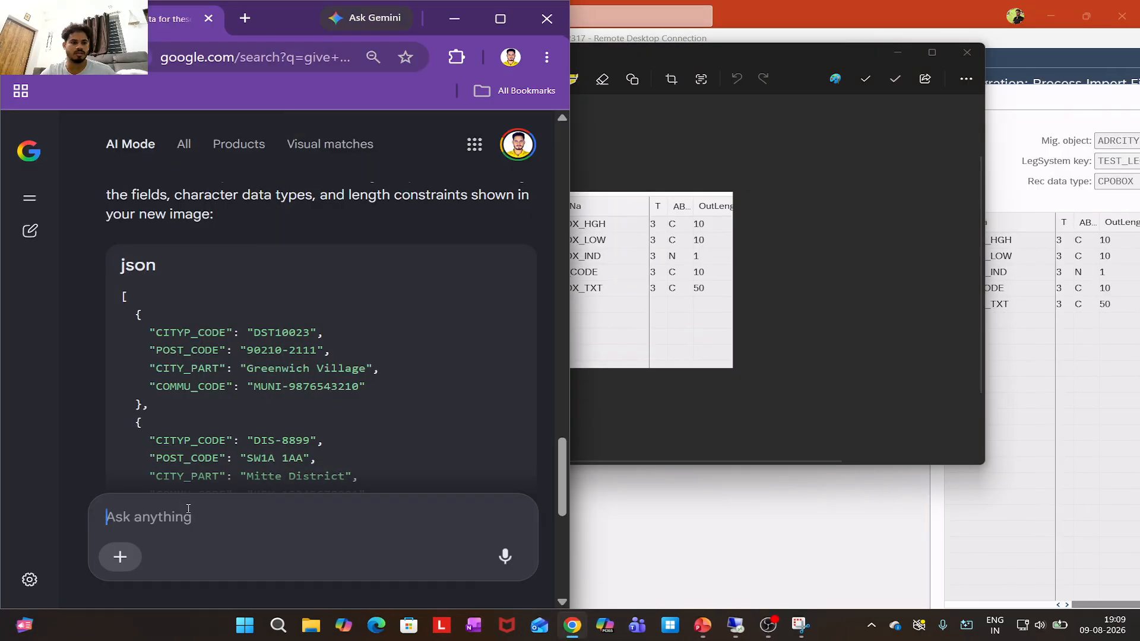
pyautogui.hotkey('ctrl', 'v')
pyautogui.write('give ')
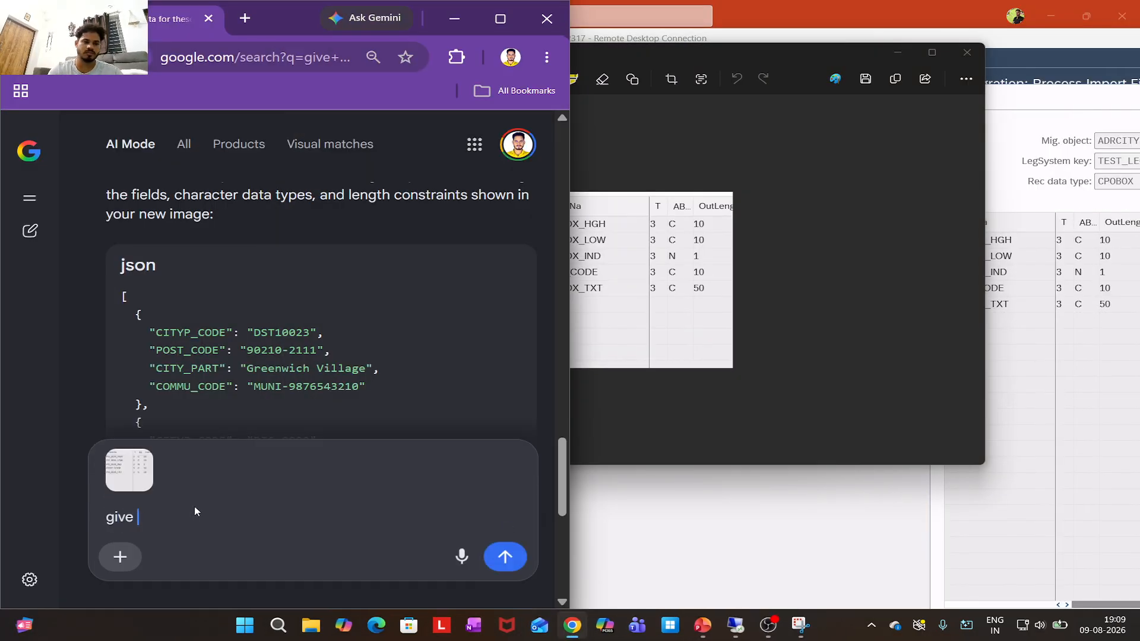
pyautogui.write('me sample data')
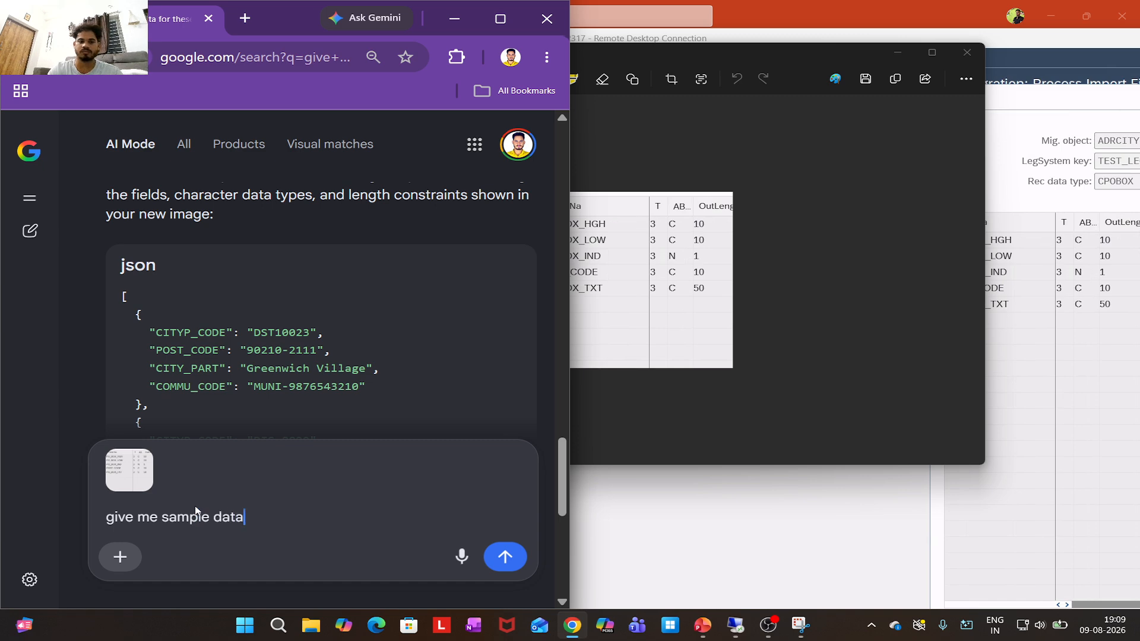
pyautogui.press('Return')
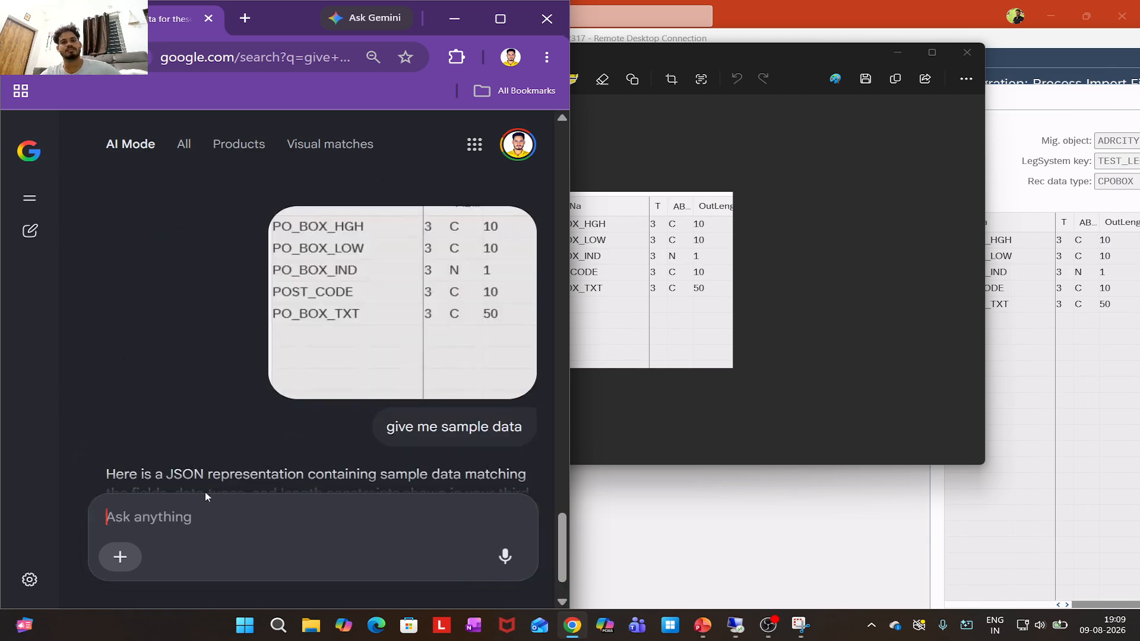
pyautogui.click(986, 382)
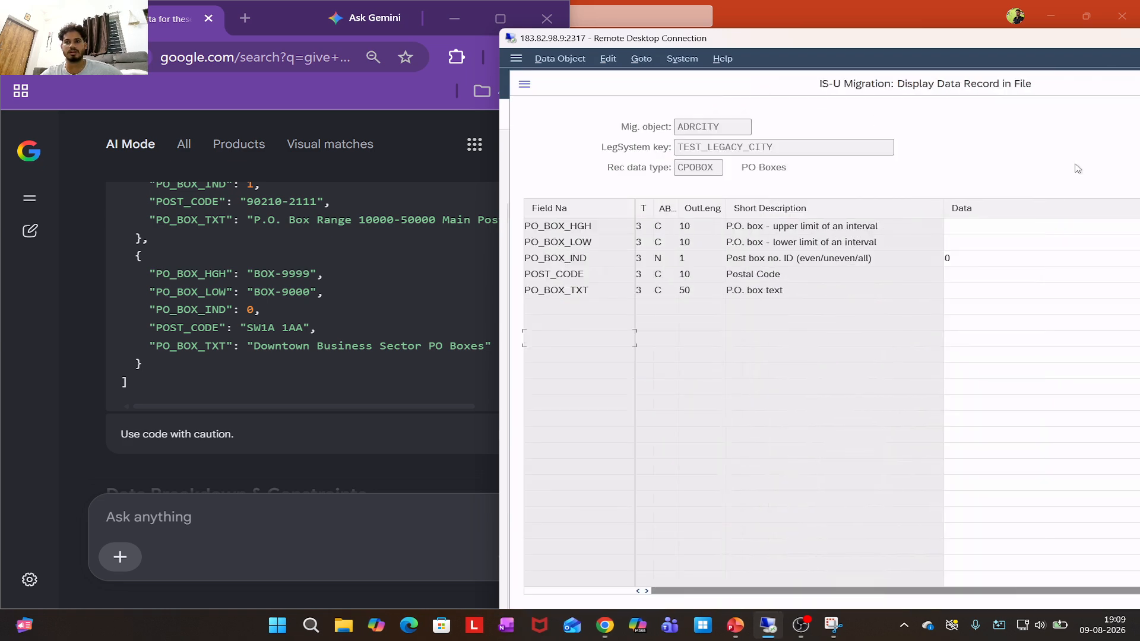
pyautogui.click(1009, 226)
pyautogui.scroll(4, 387, 425)
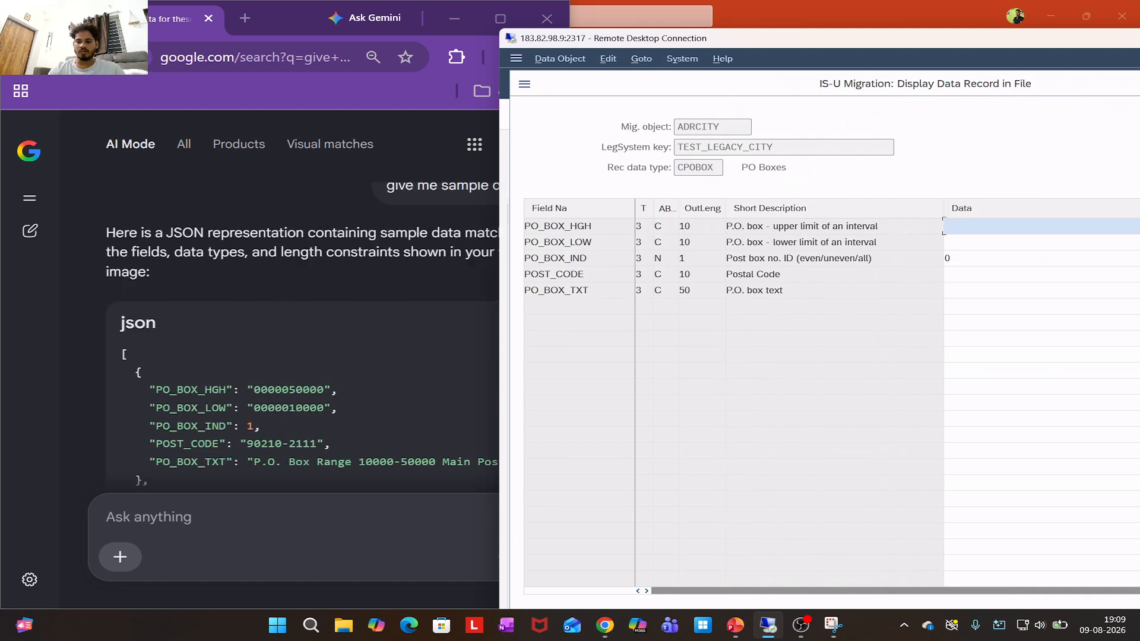
pyautogui.write('000000050000')
pyautogui.click(1009, 242)
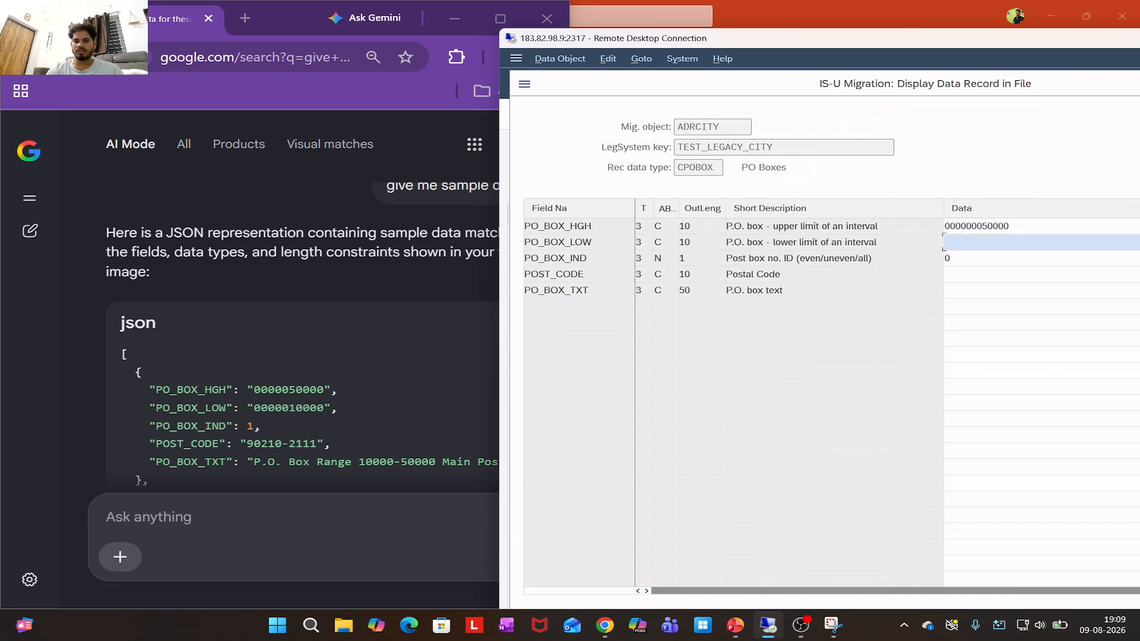
pyautogui.write('000000100000')
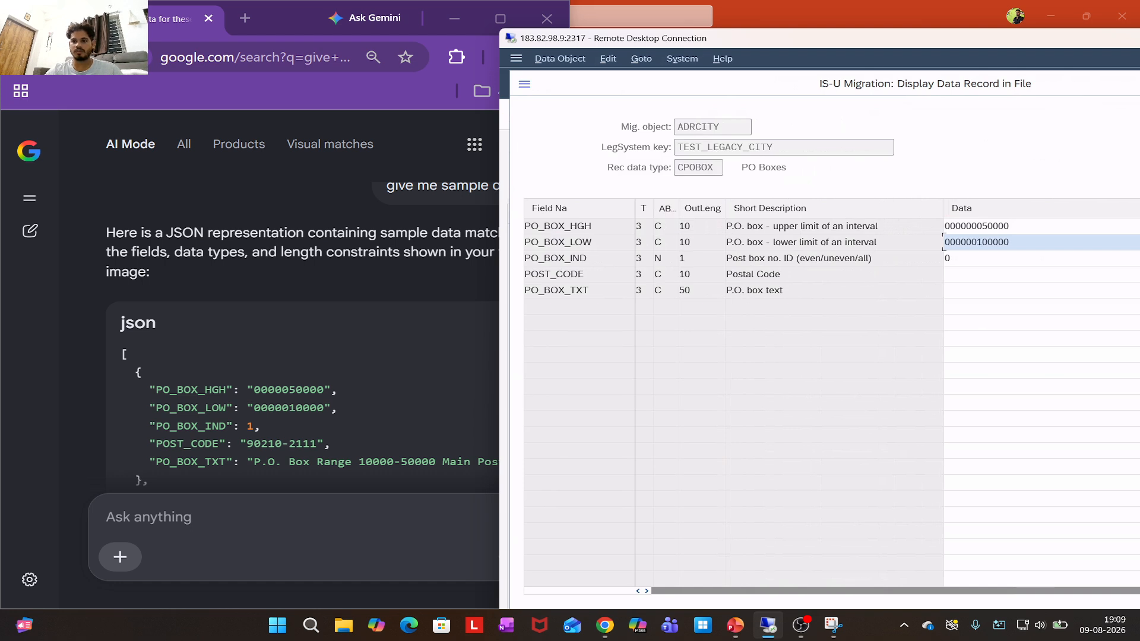
pyautogui.click(1009, 259)
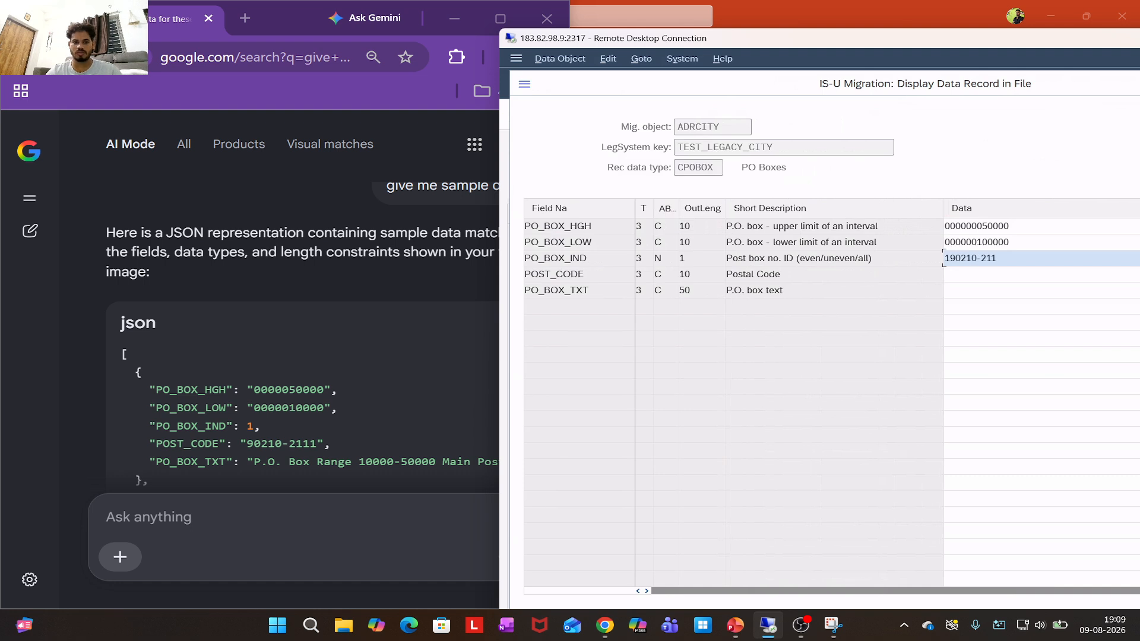
pyautogui.click(1040, 274)
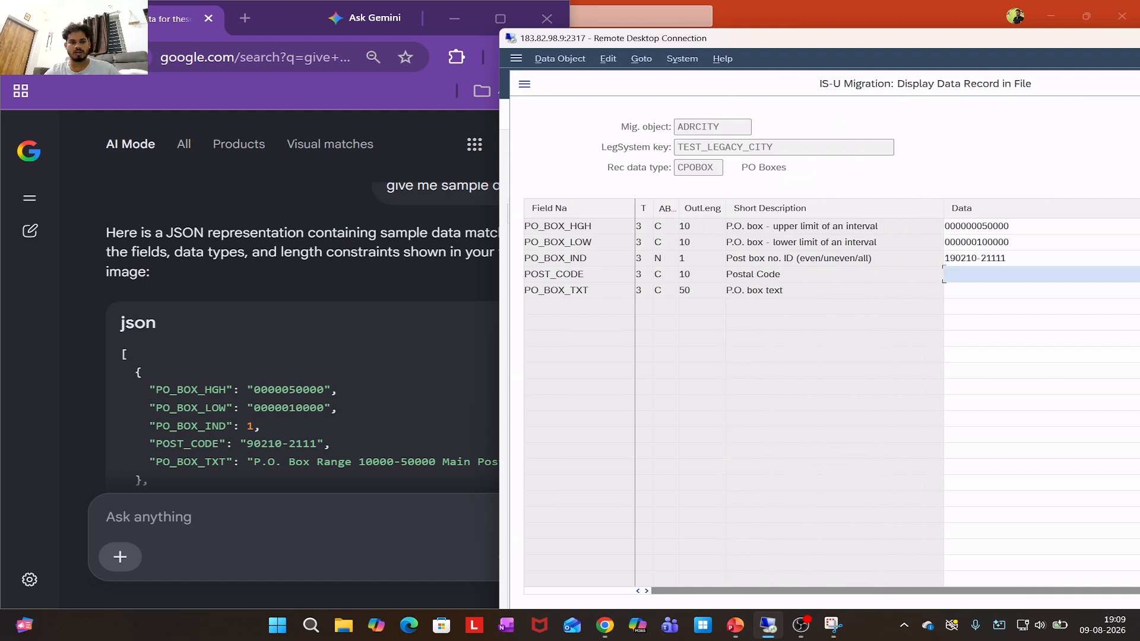
pyautogui.click(1040, 259)
pyautogui.hotkey('ctrl', 'a')
pyautogui.hotkey('ctrl', 'c')
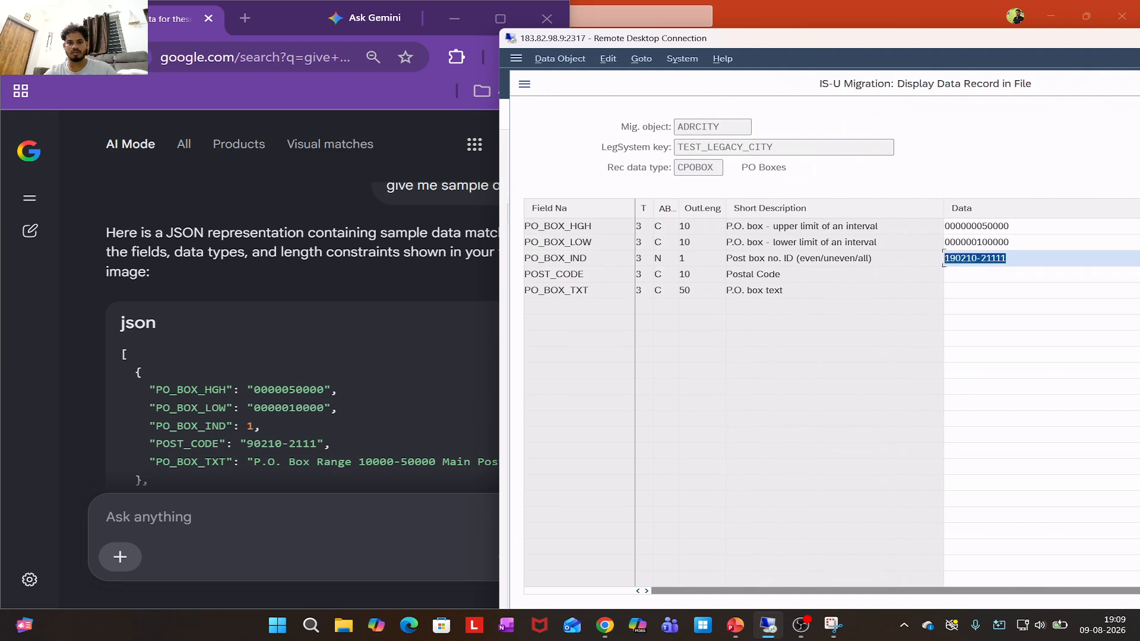
pyautogui.press('Delete')
pyautogui.click(1040, 274)
pyautogui.hotkey('ctrl', 'v')
pyautogui.click(1040, 259)
# Set PO_BOX_TXT to "P.O Box Range 10000-5000 Main pos" and expand the remote session to full screen
pyautogui.click(1040, 290)
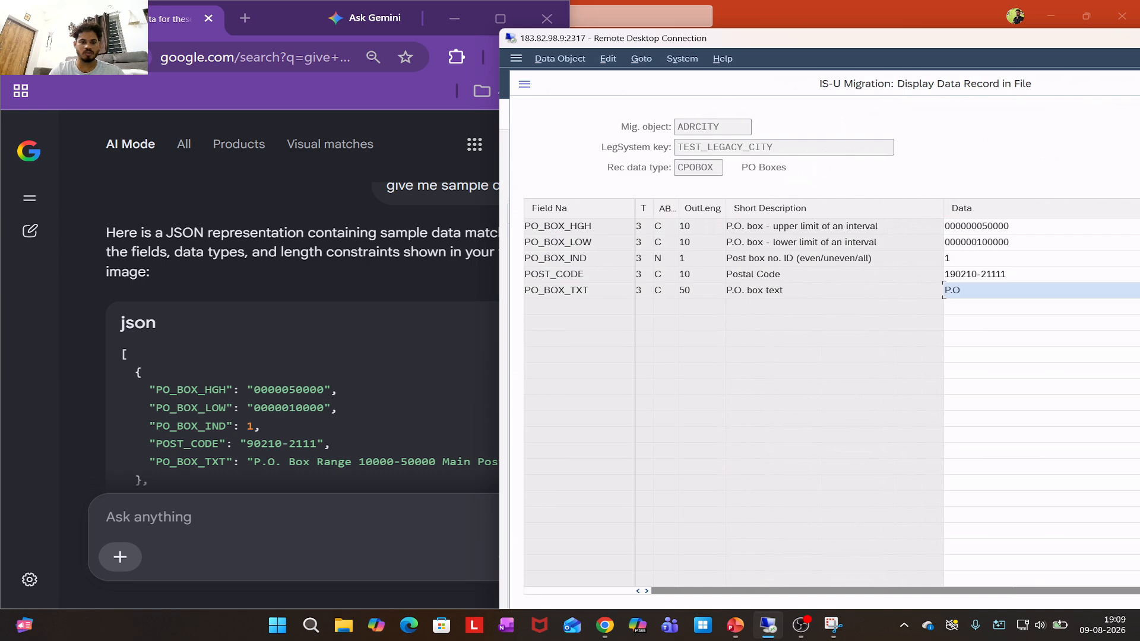
pyautogui.write('P.O Box Range 10000-5000 Main pos')
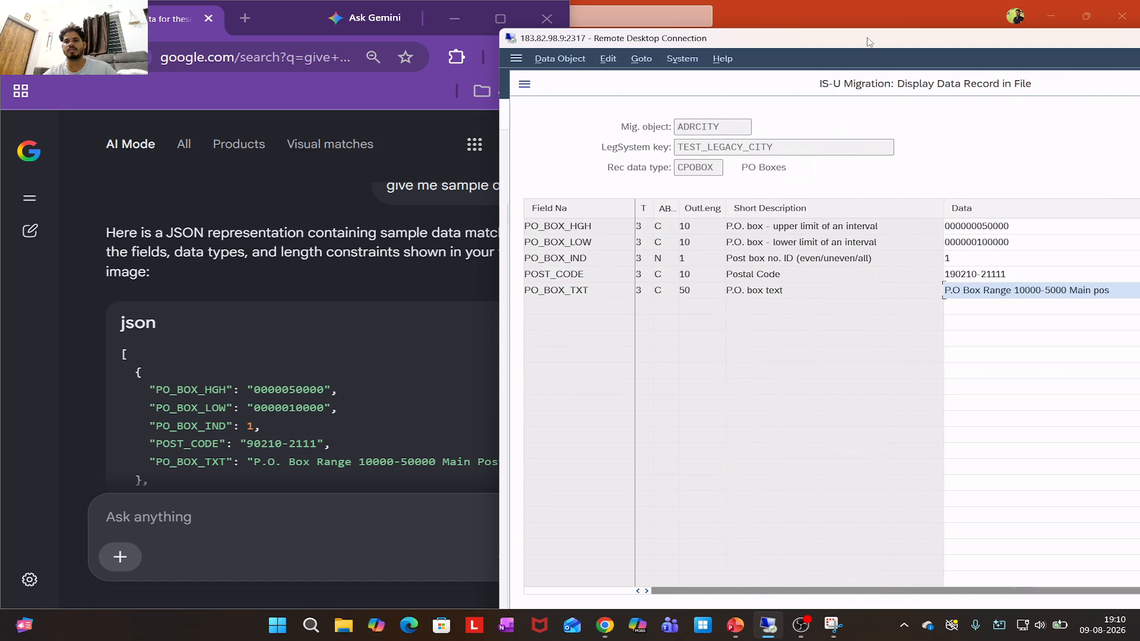
pyautogui.doubleClick(866, 39)
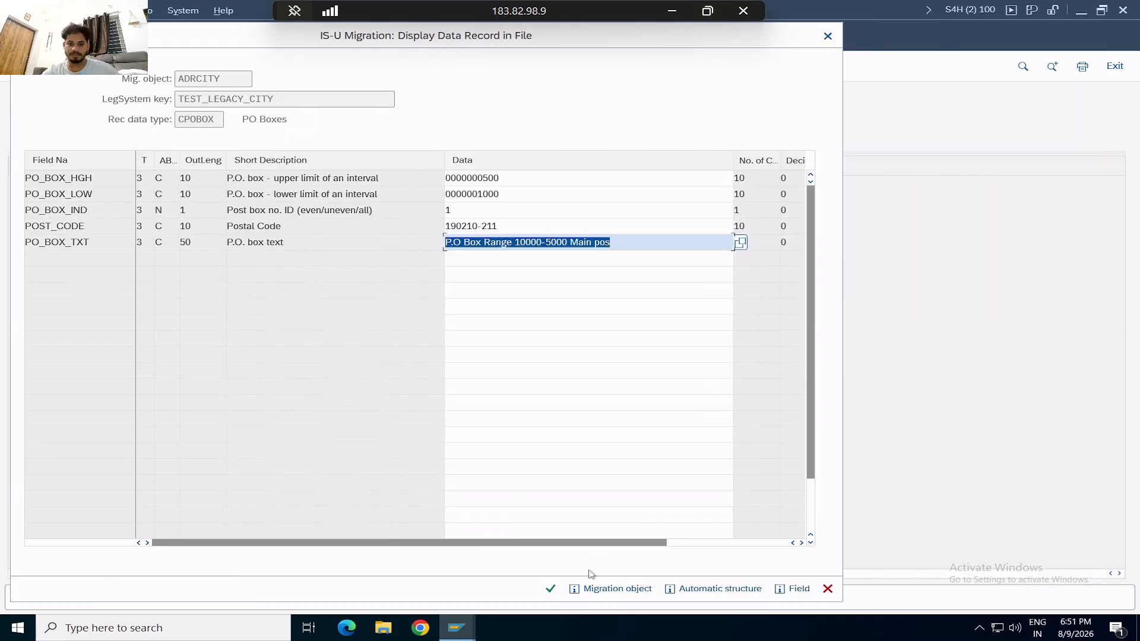
# Confirm the CPOBOX record and advance past its data type to complete the TEST_LEGACY_CITY data object
pyautogui.click(555, 593)
pyautogui.click(550, 589)
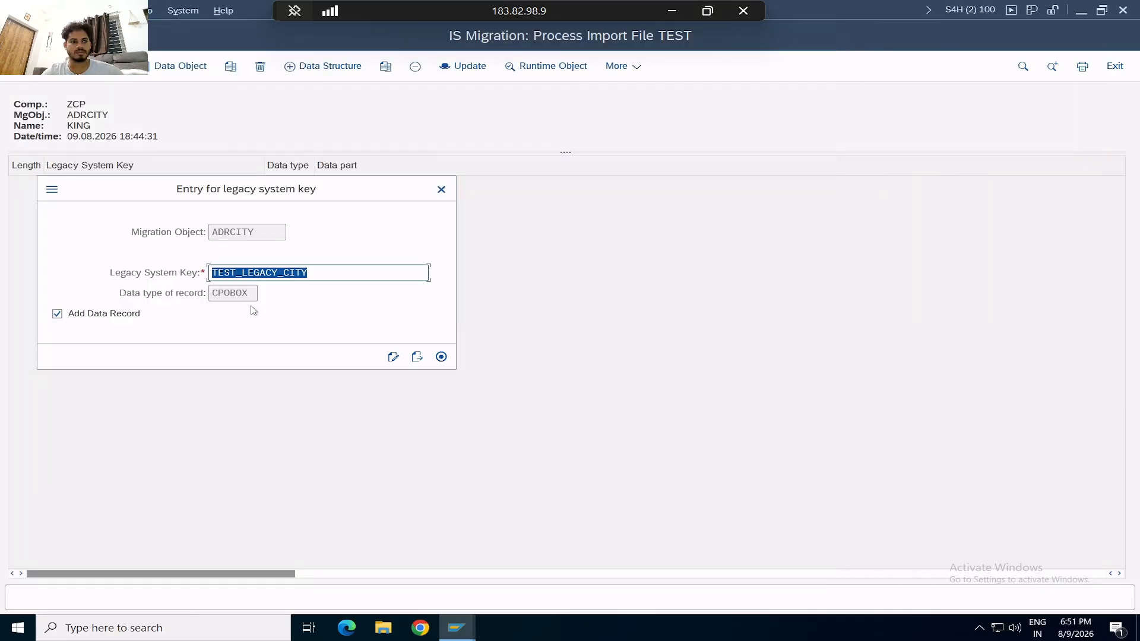
pyautogui.press('Tab')
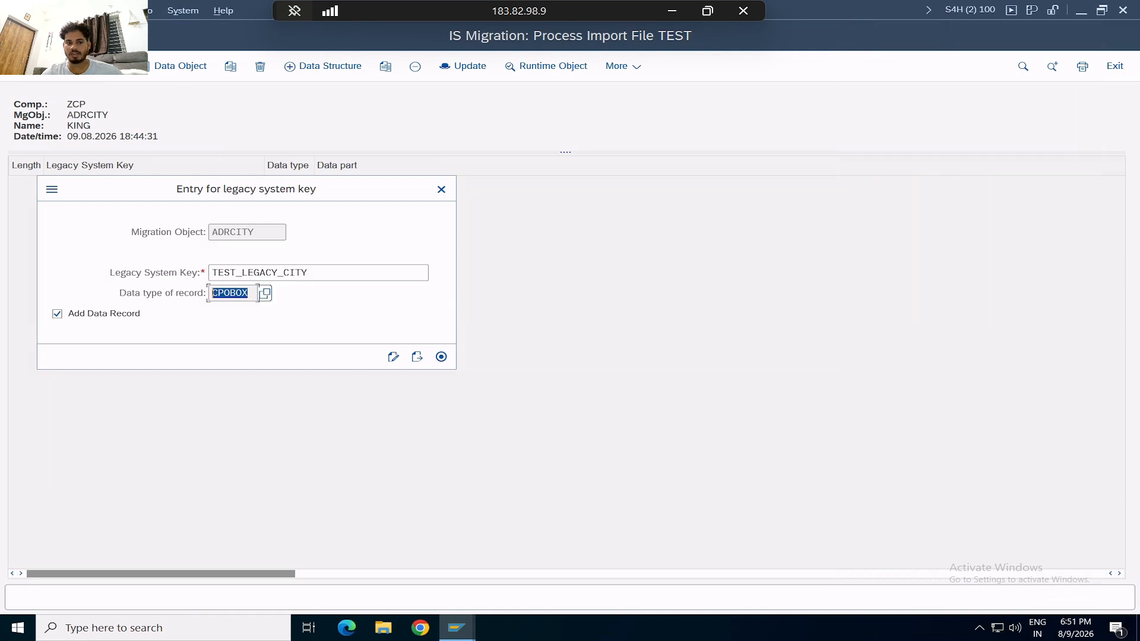
pyautogui.click(417, 357)
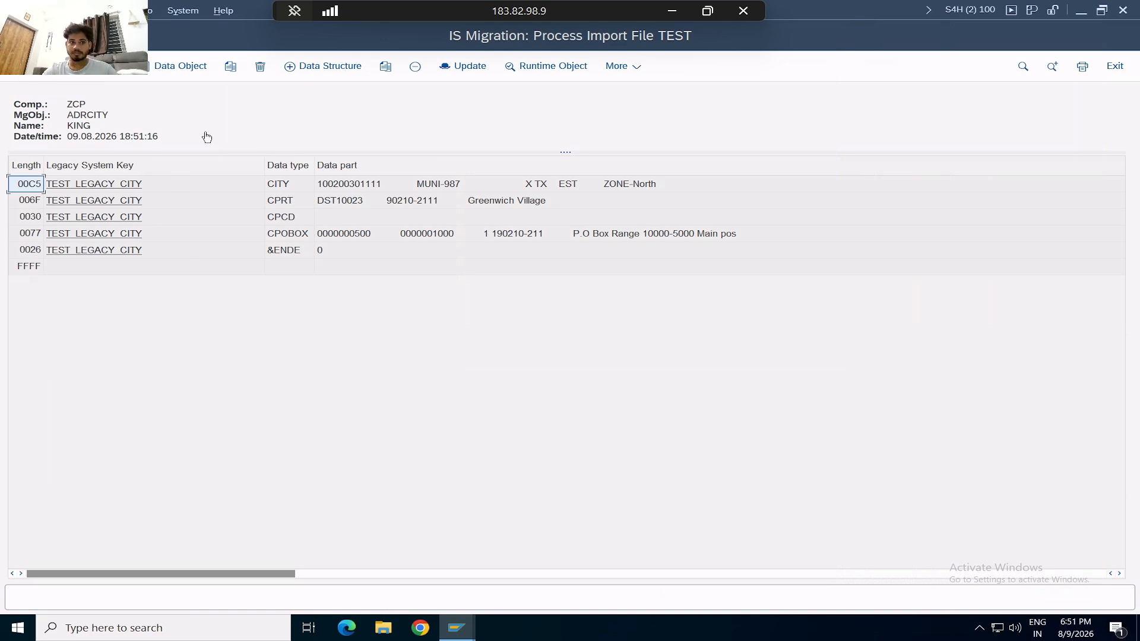
pyautogui.click(322, 143)
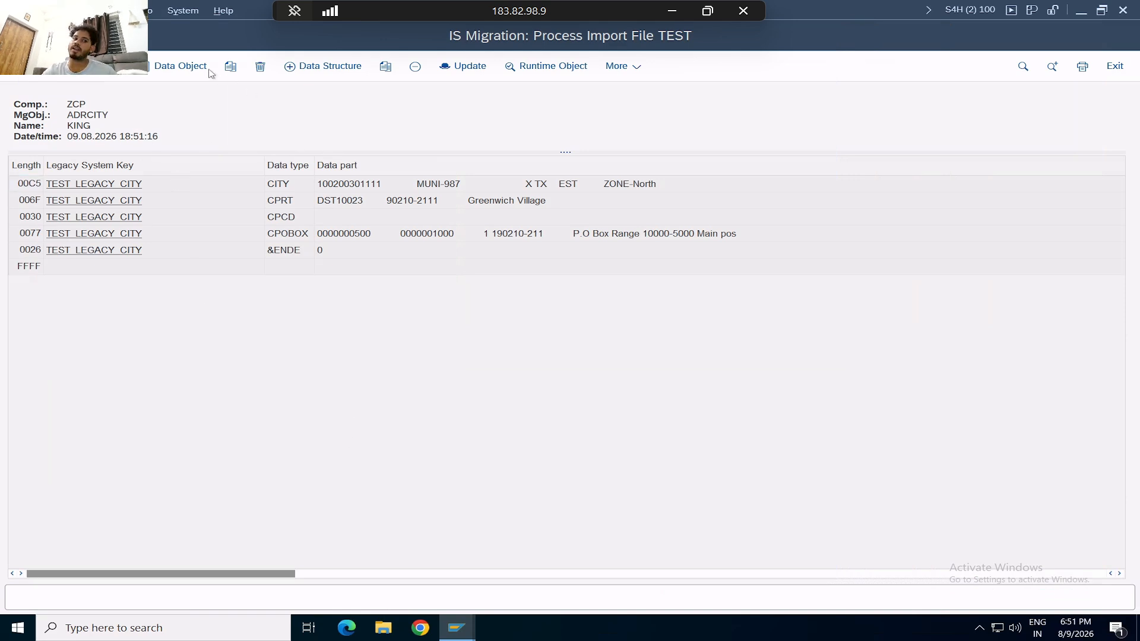
# Add a second data object with legacy system key LEGACY_CITY_2 and open its CITY record
pyautogui.click(209, 69)
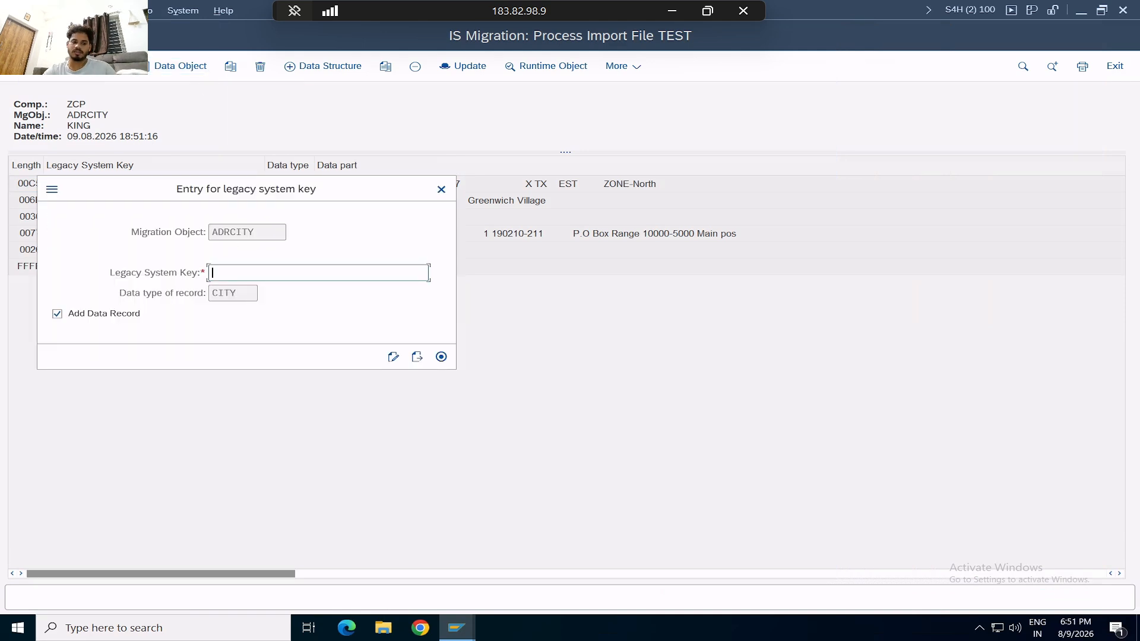
pyautogui.write('LEGACY_CITY_2')
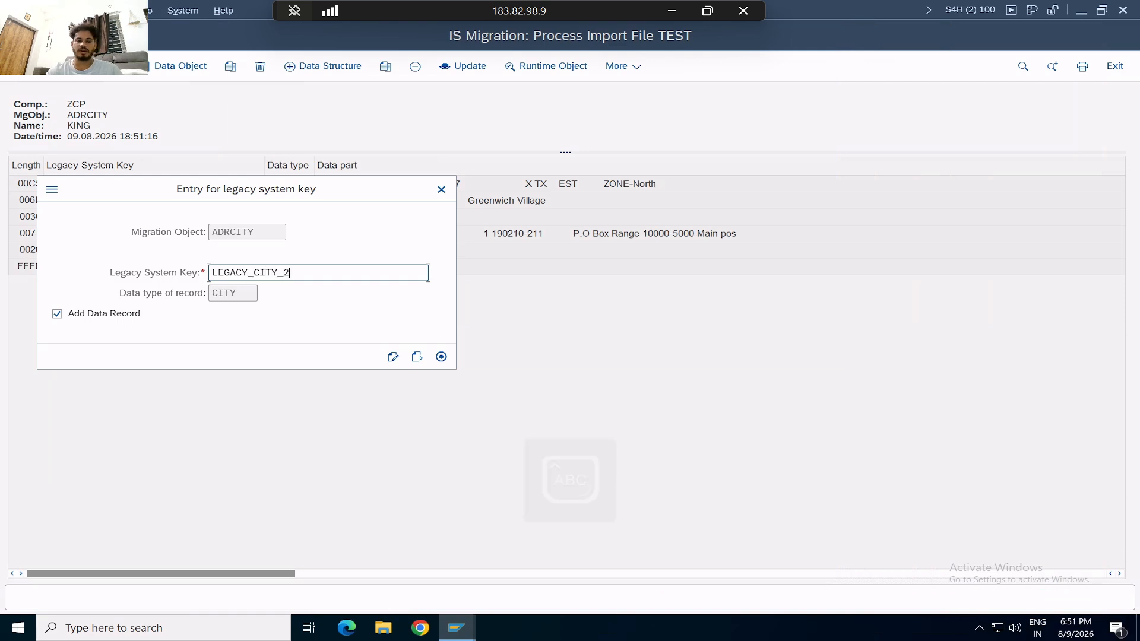
pyautogui.click(393, 357)
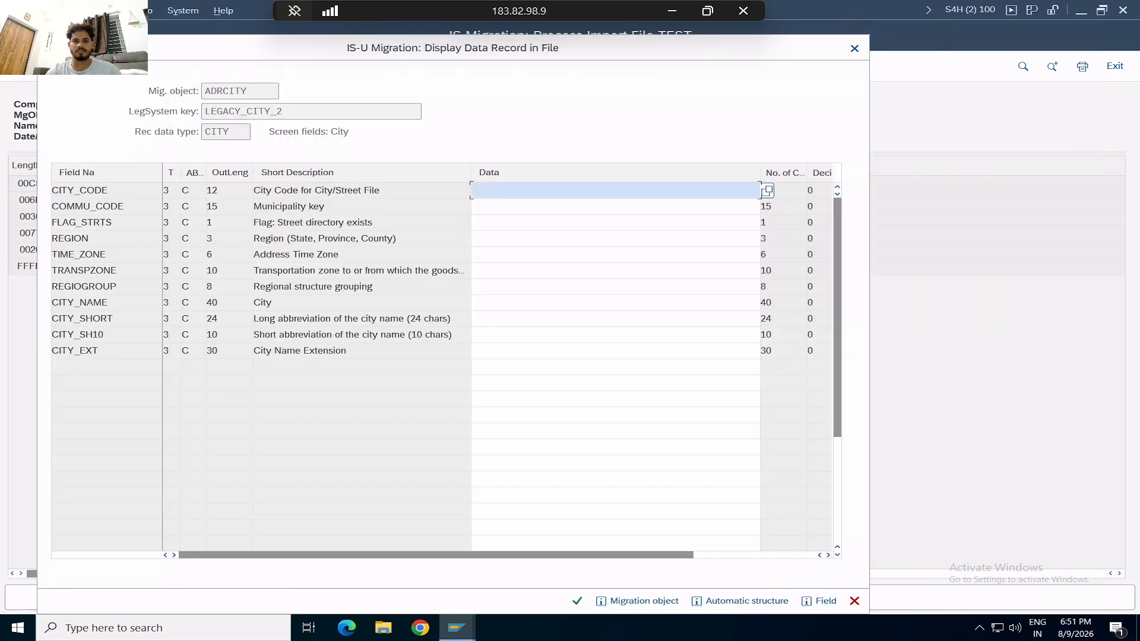
# Fill the CITY record with CITY_CODE FWERFE, COMMU_CODE ESFE, FLAG_STRTS WSFEW and REGION RFEW
pyautogui.write('FWERFE')
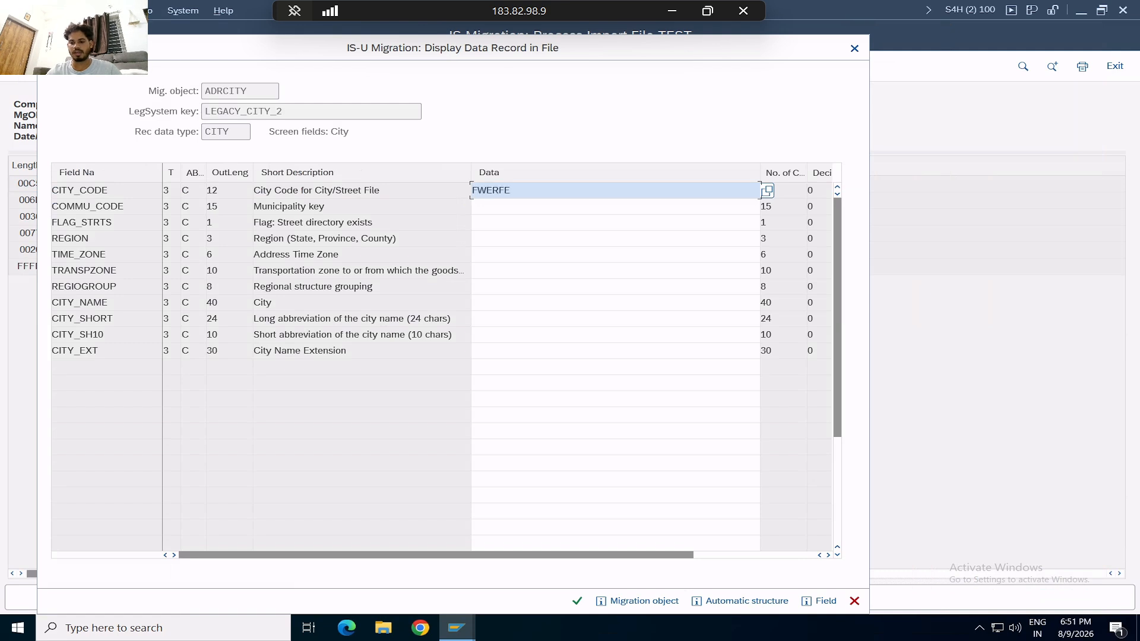
pyautogui.press('Tab')
pyautogui.write('ESFE')
pyautogui.press('Tab')
pyautogui.write('WSFEW')
pyautogui.press('Tab')
pyautogui.press('Tab')
# Set TIME_ZONE and TRANSPZONE to VRFE and REGIOGROUP to VRFVRBTEGR in the CITY record
pyautogui.write('VRFE')
pyautogui.press('Tab')
pyautogui.write('VRFE')
pyautogui.press('Tab')
pyautogui.write('VRFVRBTEGR')
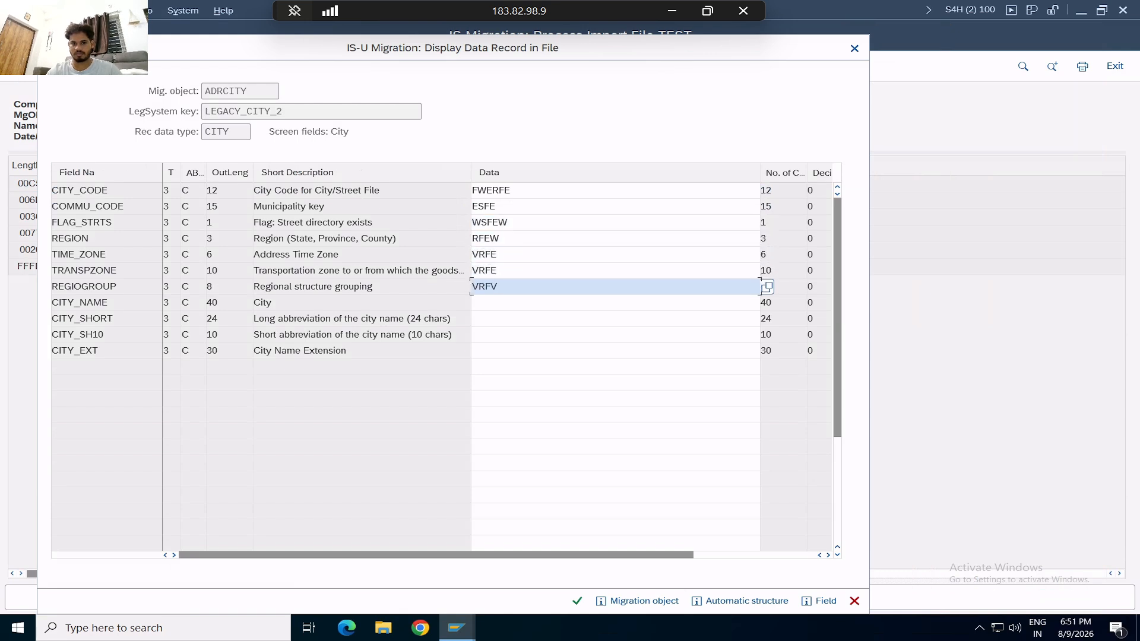
pyautogui.press('Tab')
# Set CITY_NAME to ERGFWR, CITY_SHORT to GREFE, CITY_SH10 to ERFRE and CITY_EXT to REREGERGHTG
pyautogui.write('ERGFWR')
pyautogui.press('Tab')
pyautogui.write('GREFE')
pyautogui.press('Tab')
pyautogui.write('ERFRE')
pyautogui.press('Tab')
pyautogui.write('REREGERGHTG')
# Confirm the CITY record of LEGACY_CITY_2 and open its CPRT record for data entry
pyautogui.click(578, 600)
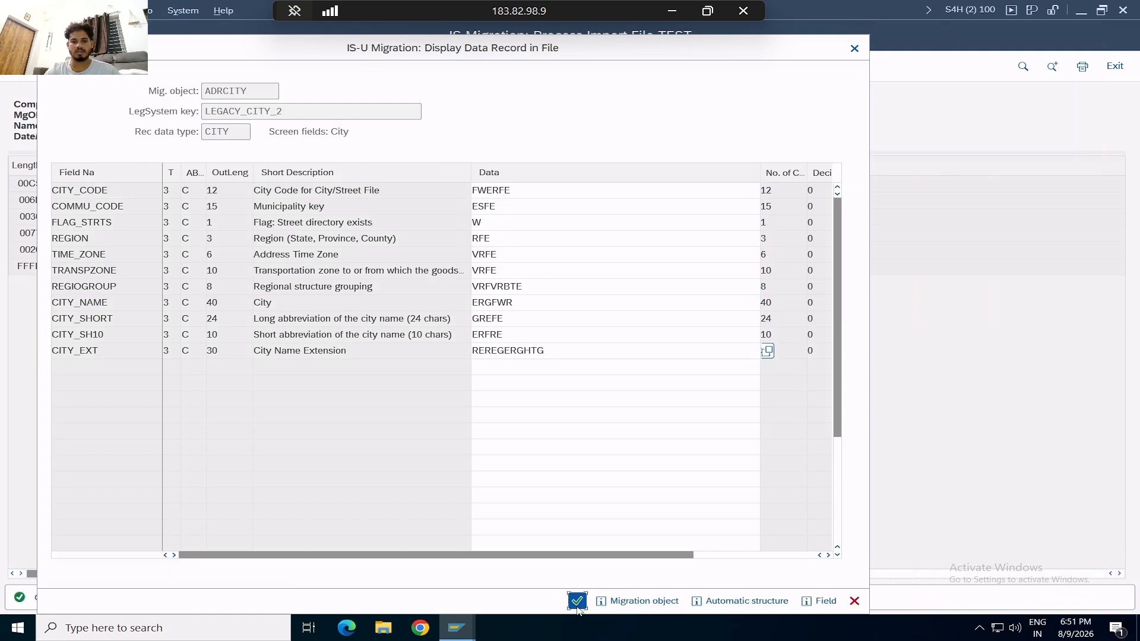
pyautogui.click(575, 601)
pyautogui.click(392, 357)
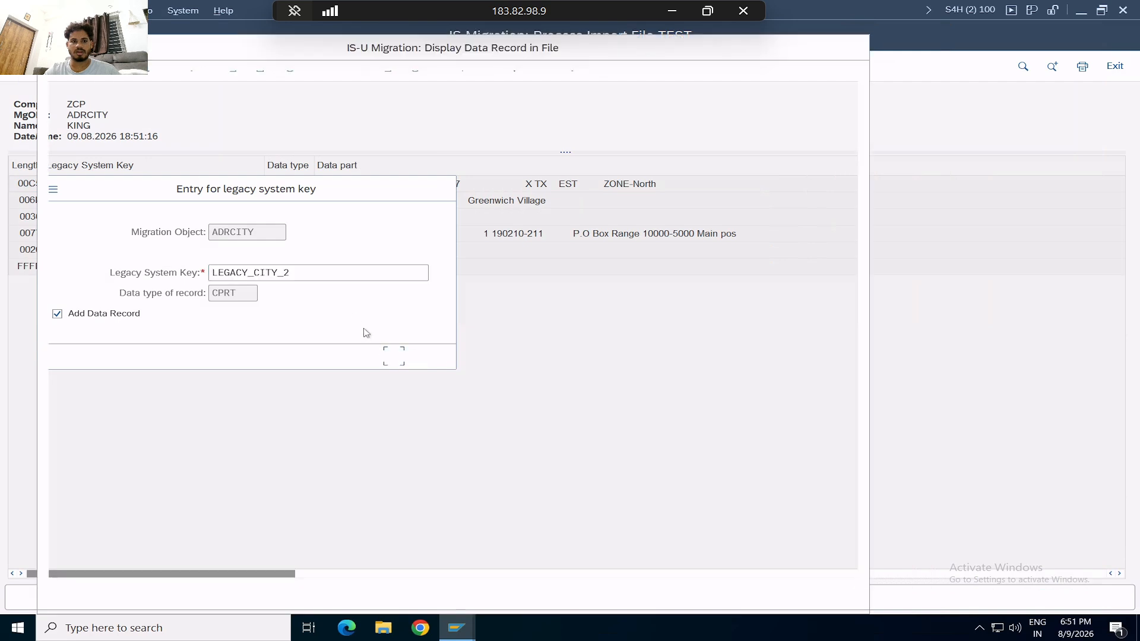
# Fill the CPRT record with CITYP_CODE RWFWE, POST_CODE VFE, CITY_PART VFERG and COMMU_CODE REFW, and confirm it
pyautogui.write('RWFWE')
pyautogui.press('Tab')
pyautogui.write('VFE')
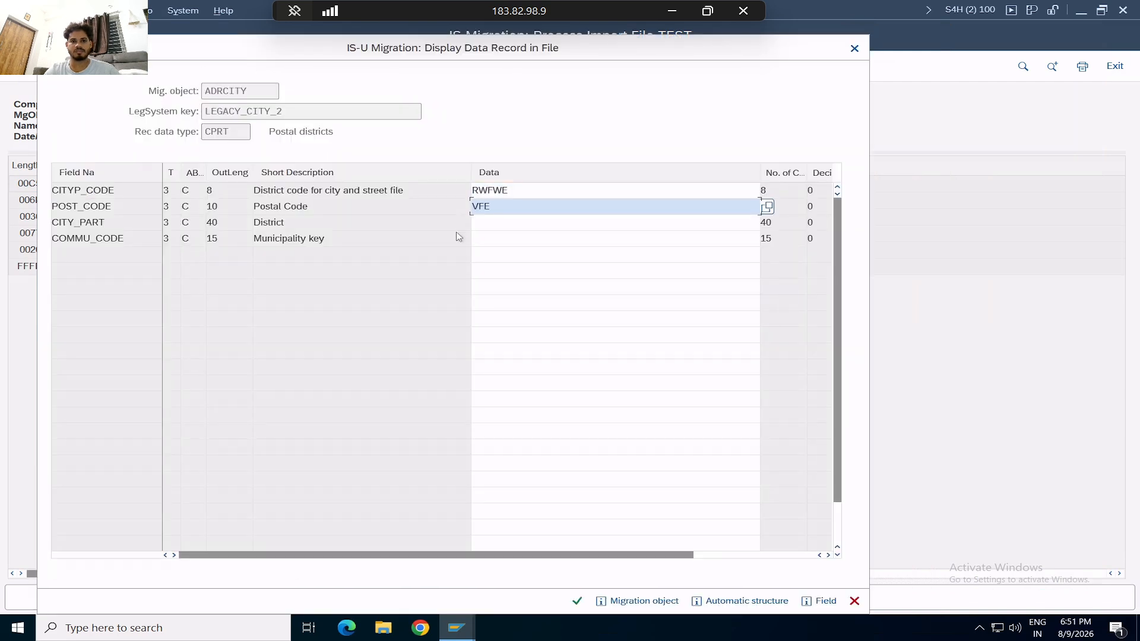
pyautogui.press('Tab')
pyautogui.write('VFERG')
pyautogui.press('Tab')
pyautogui.write('RE')
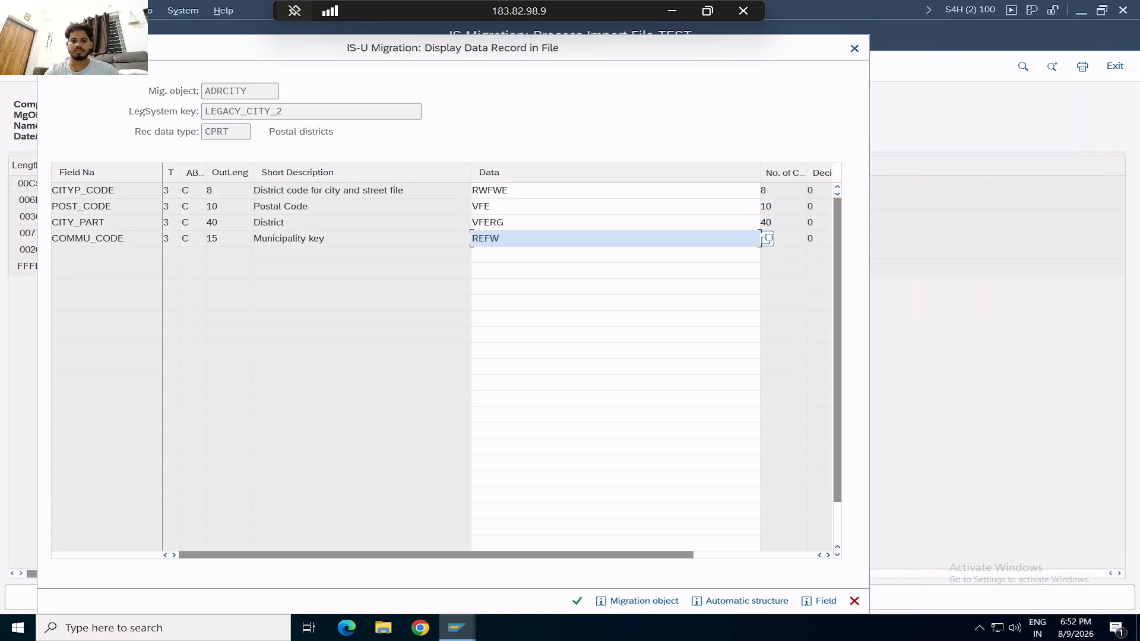
pyautogui.click(576, 600)
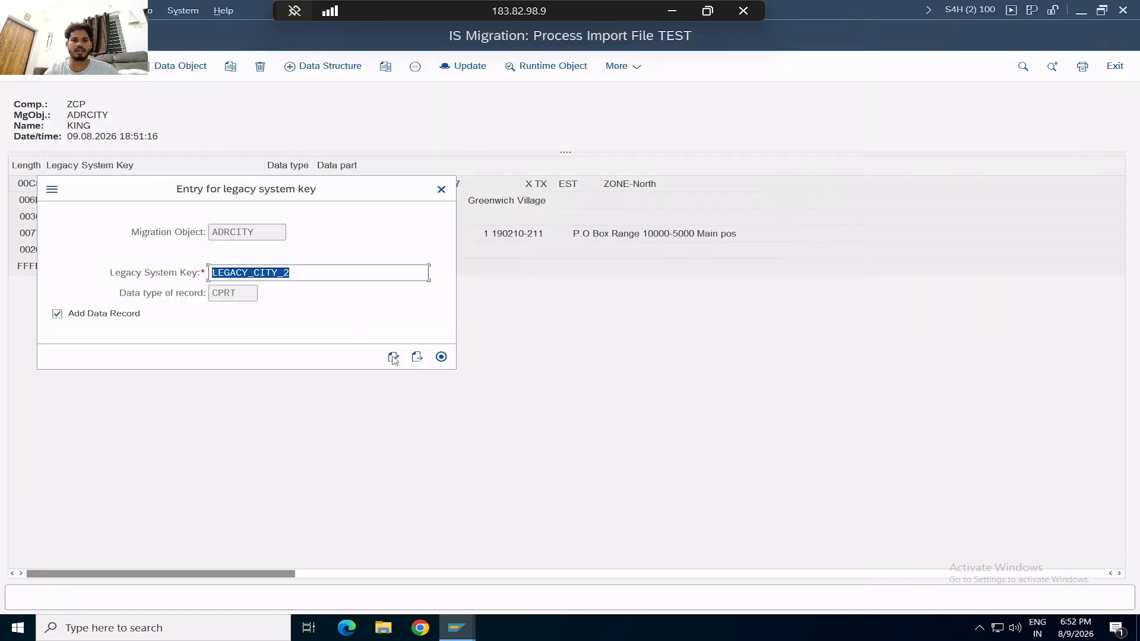
# Open the CPCD record of LEGACY_CITY_2, set its POST_CODE to VGWERF and confirm it
pyautogui.click(417, 356)
pyautogui.click(393, 357)
pyautogui.write('VGWERF')
pyautogui.press('Return')
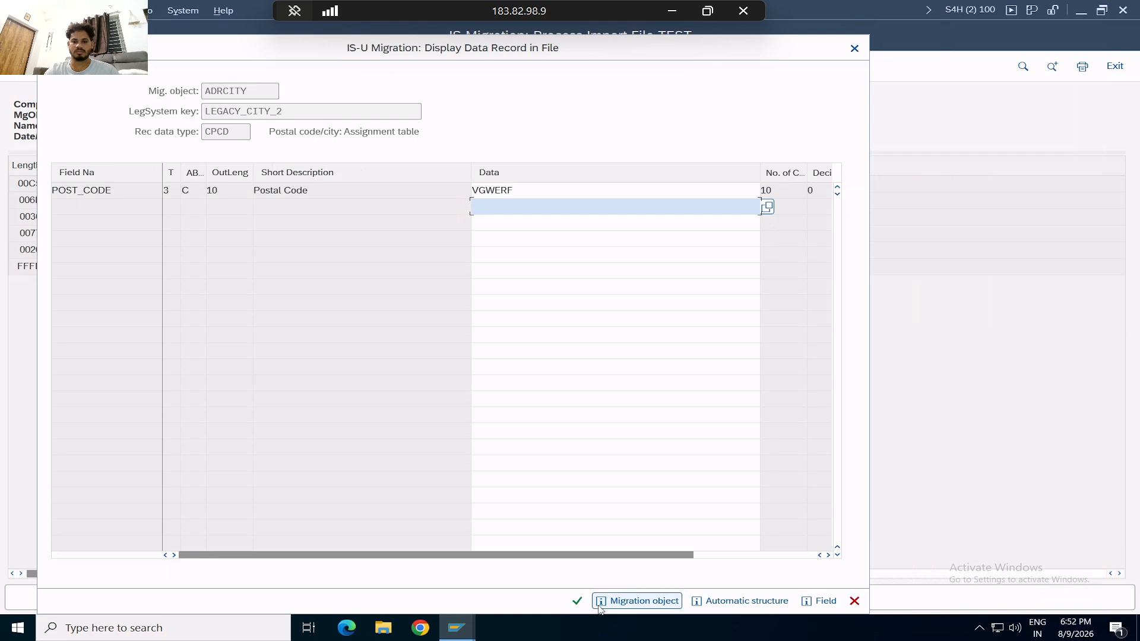
pyautogui.click(576, 602)
# Add the CPOBOX record with PO_BOX_HGH EFGRWF, PO_BOX_LOW RWF, PO_BOX_IND 1, POST_CODE RWF and PO_BOX_TXT RWEFRG, and complete the LEGACY_CITY_2 entry
pyautogui.click(418, 356)
pyautogui.click(393, 357)
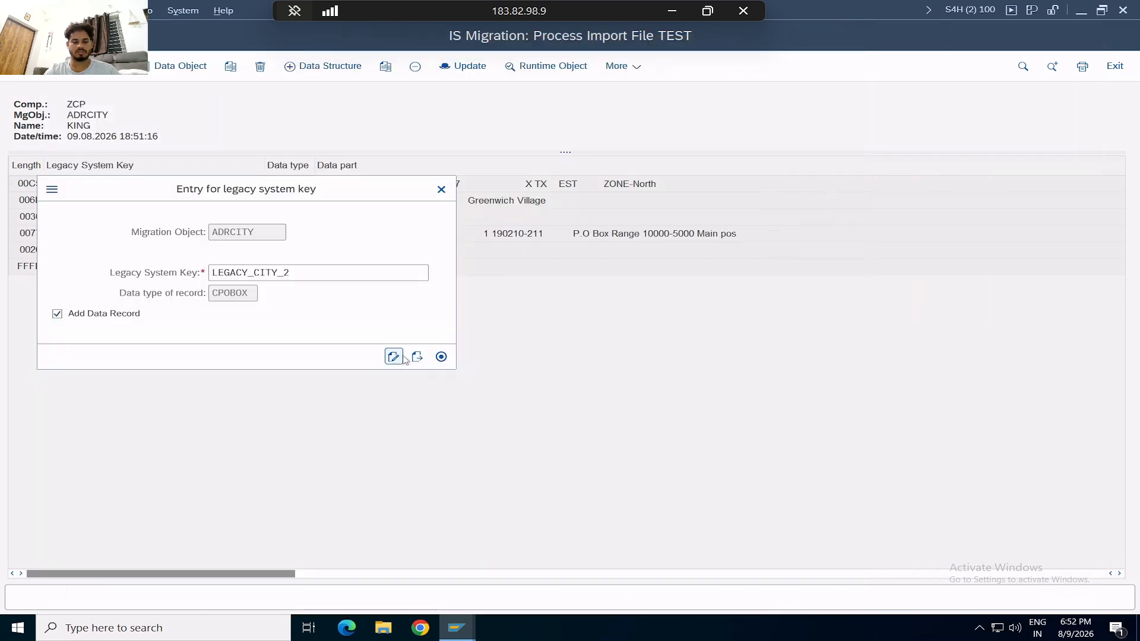
pyautogui.press('Down')
pyautogui.write('R')
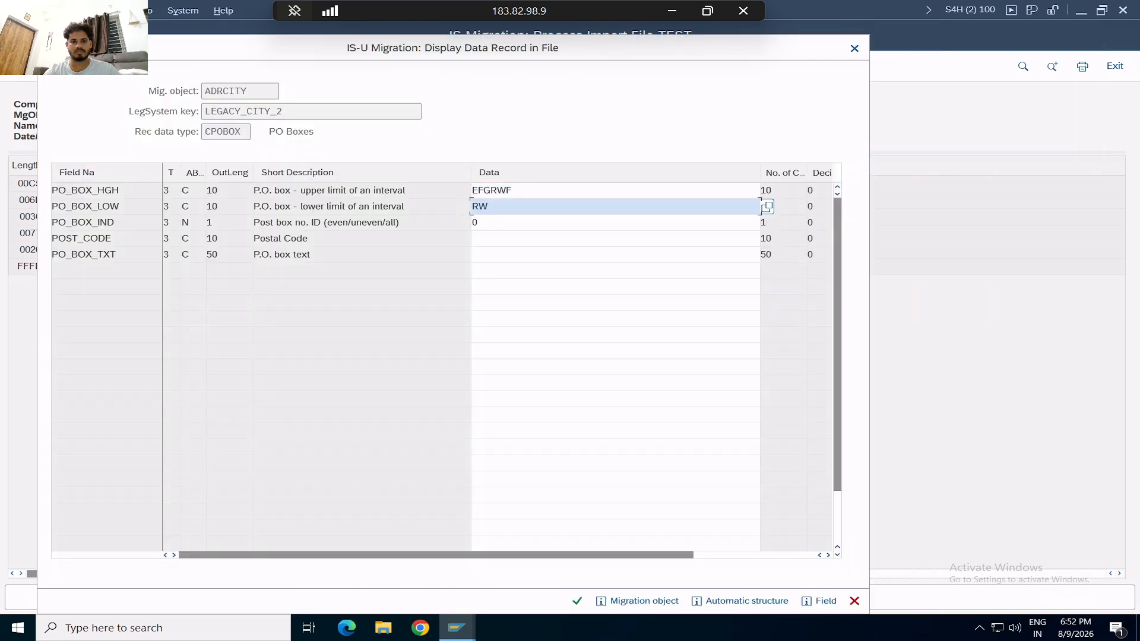
pyautogui.press('Down')
pyautogui.write('1')
pyautogui.press('Down')
pyautogui.write('RWF')
pyautogui.press('Down')
pyautogui.write('RWEF')
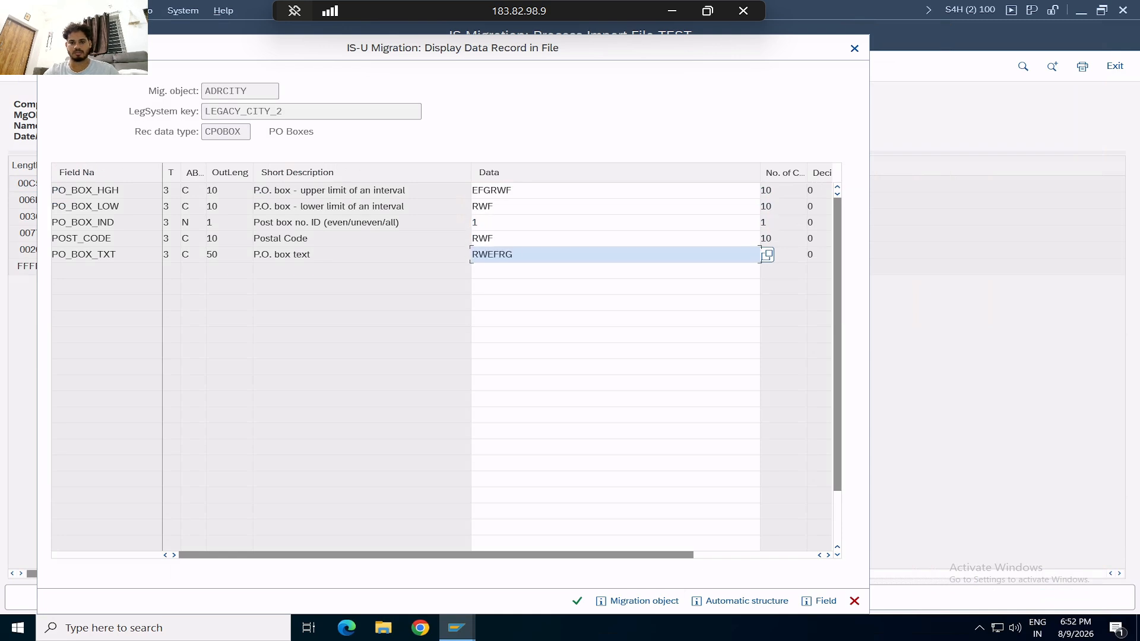
pyautogui.click(577, 601)
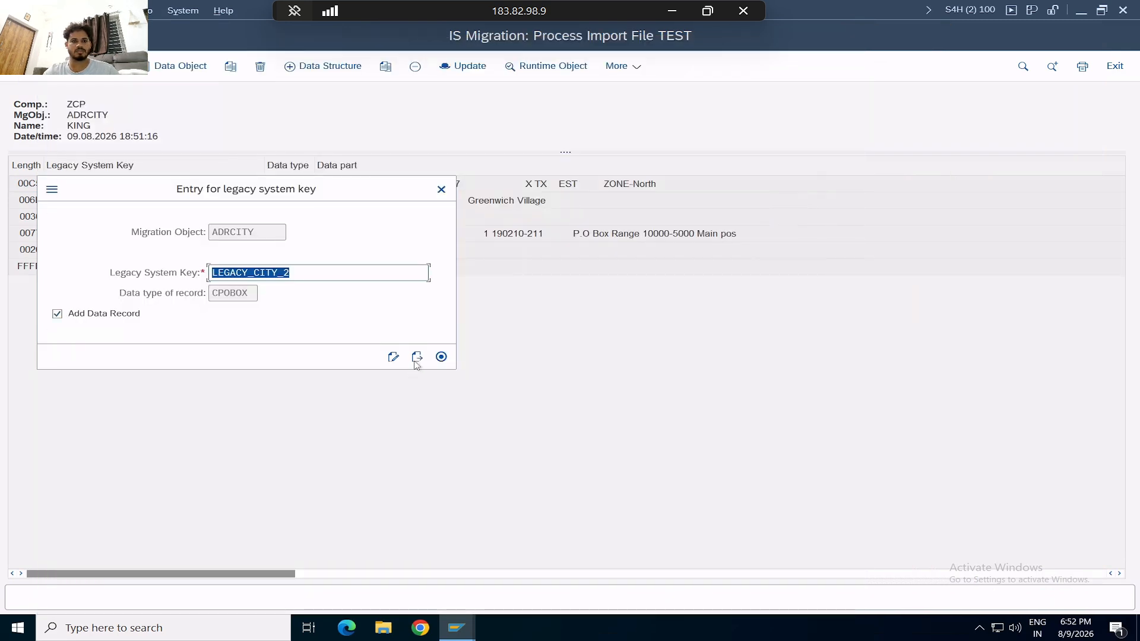
pyautogui.click(416, 358)
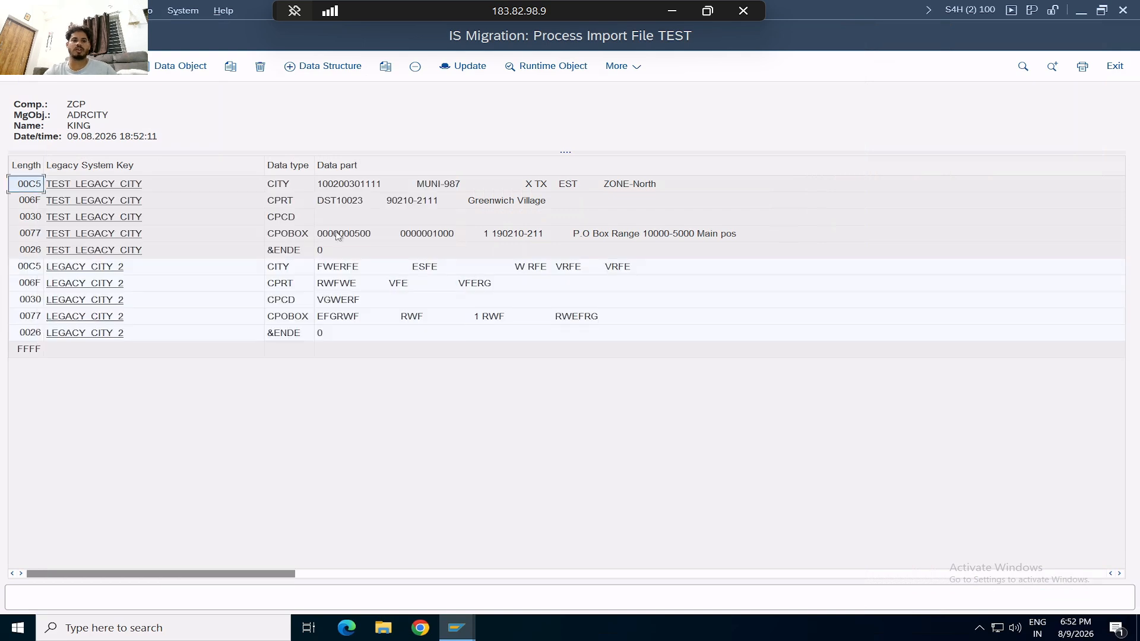
# Copy the postal code 90210-2111 from TEST_LEGACY_CITY's CPRT record into its CPCD record and confirm the change
pyautogui.doubleClick(244, 204)
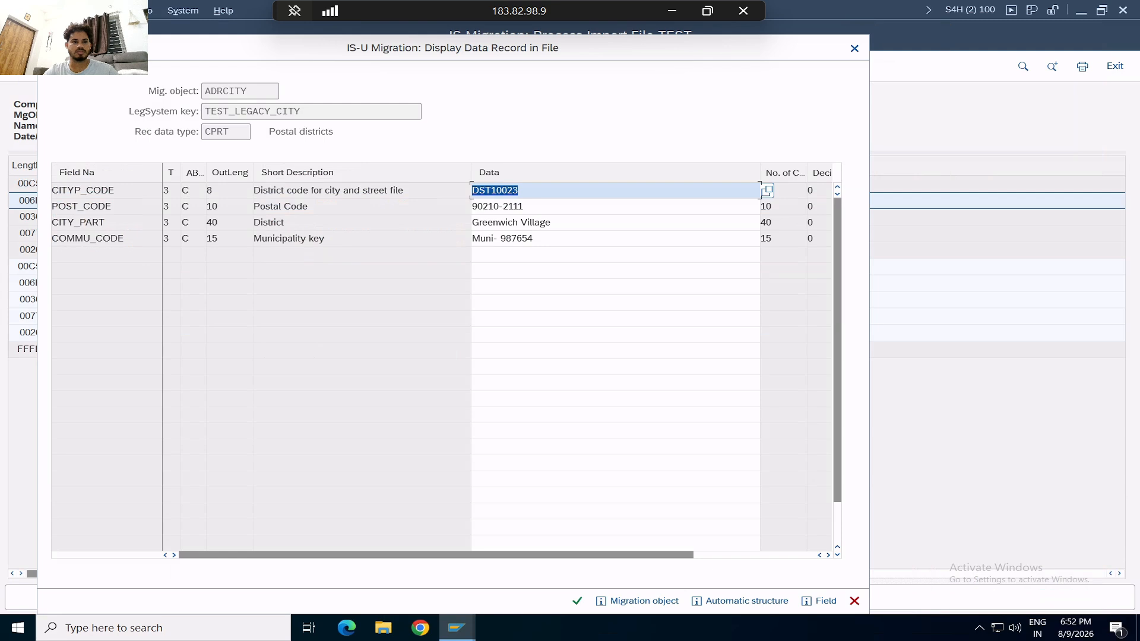
pyautogui.press('Tab')
pyautogui.hotkey('ctrl', 'c')
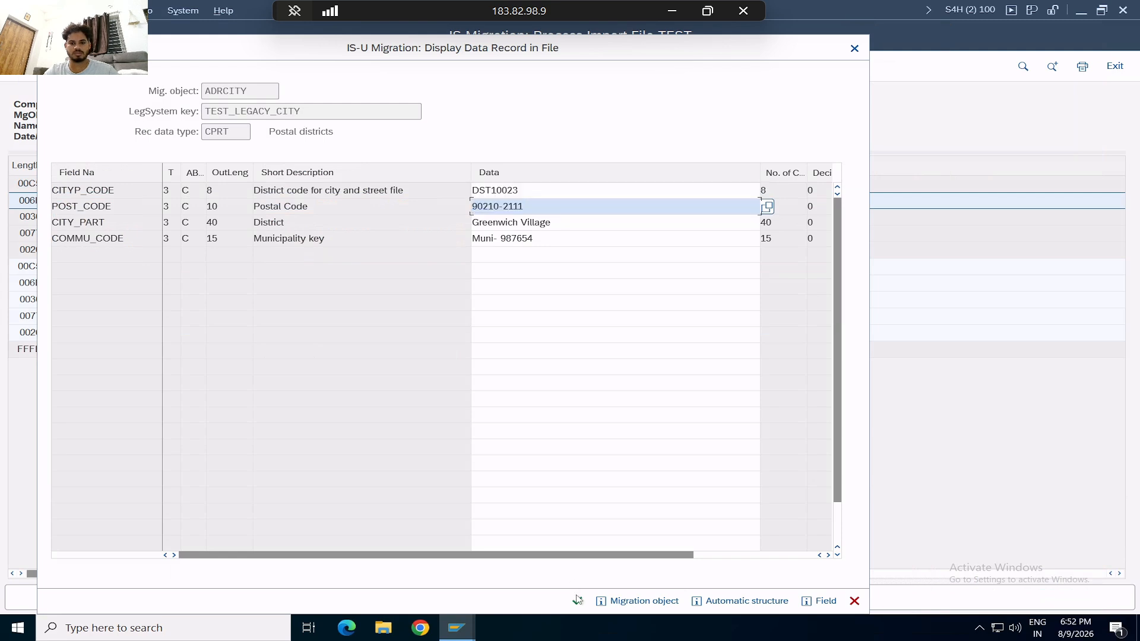
pyautogui.click(577, 601)
pyautogui.doubleClick(231, 220)
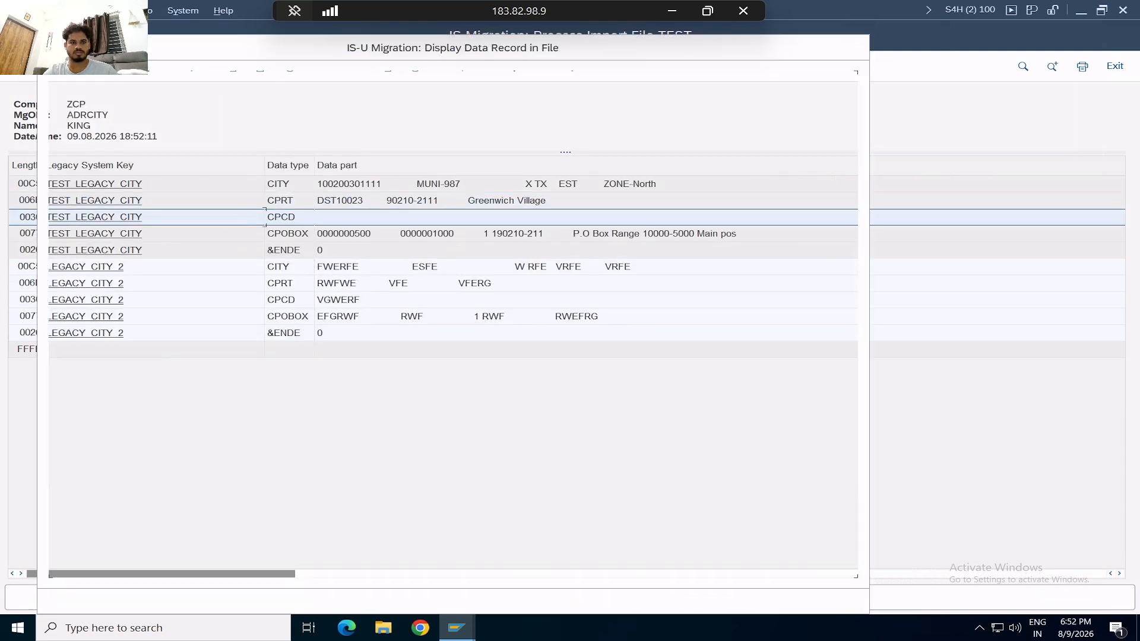
pyautogui.hotkey('ctrl', 'v')
pyautogui.click(579, 601)
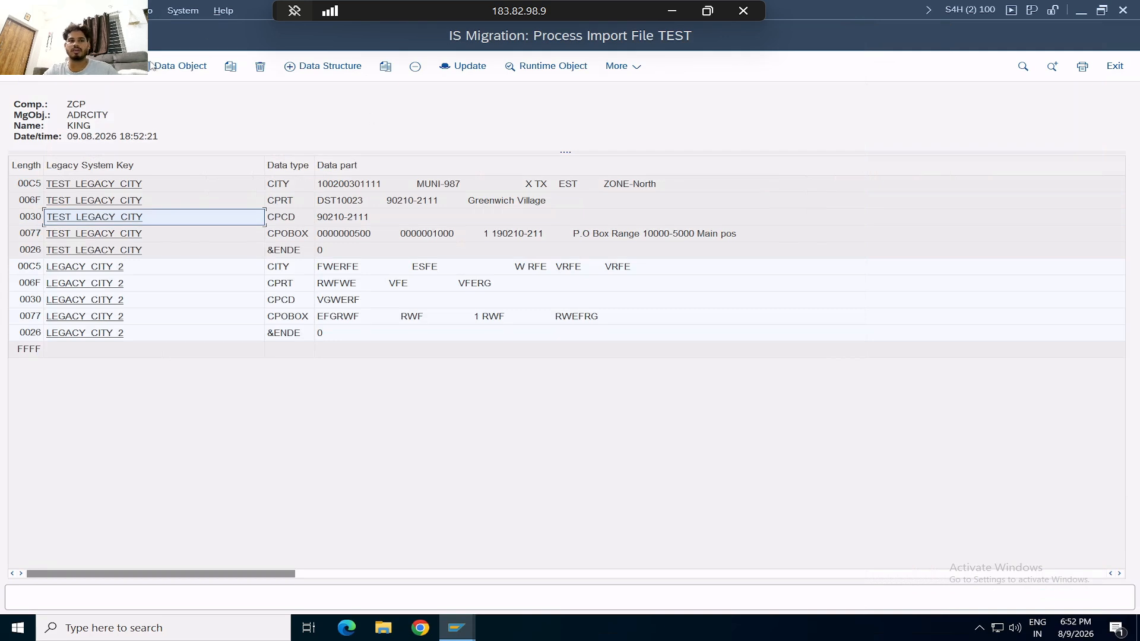
# Return to the data import, import the TEST file with the dialog work process and view the migration statistics
pyautogui.click(15, 36)
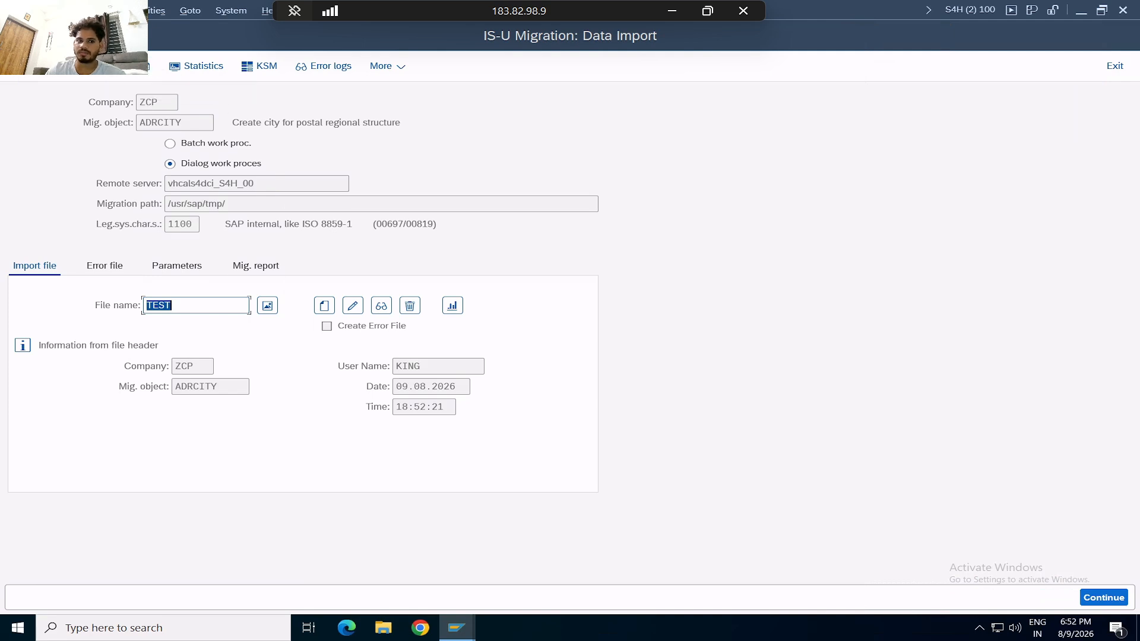
pyautogui.click(198, 168)
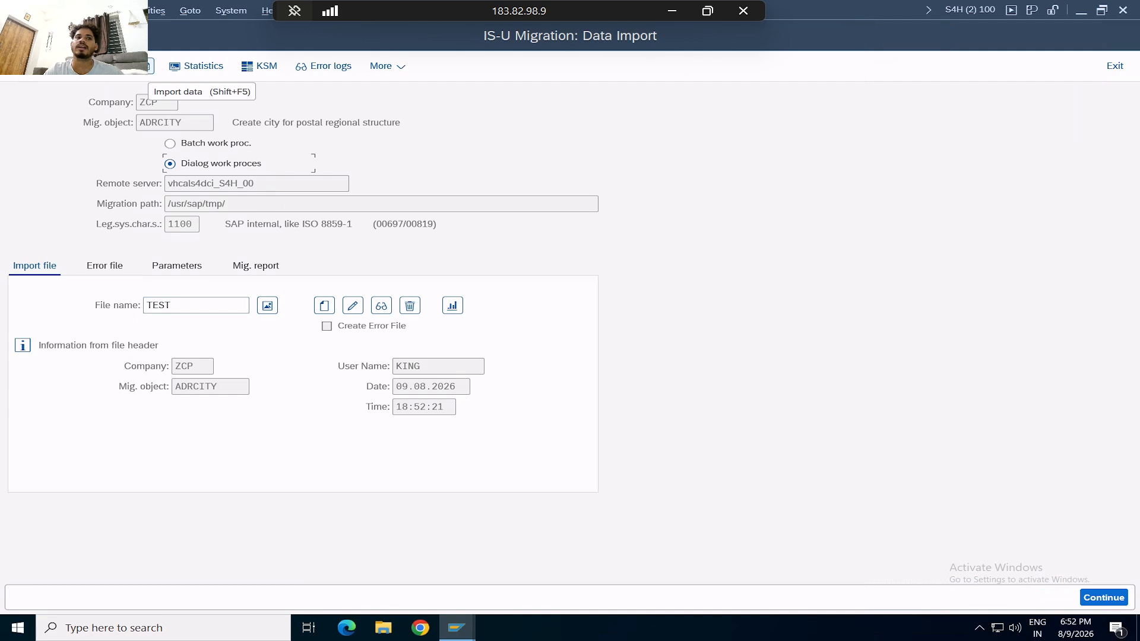
pyautogui.click(147, 66)
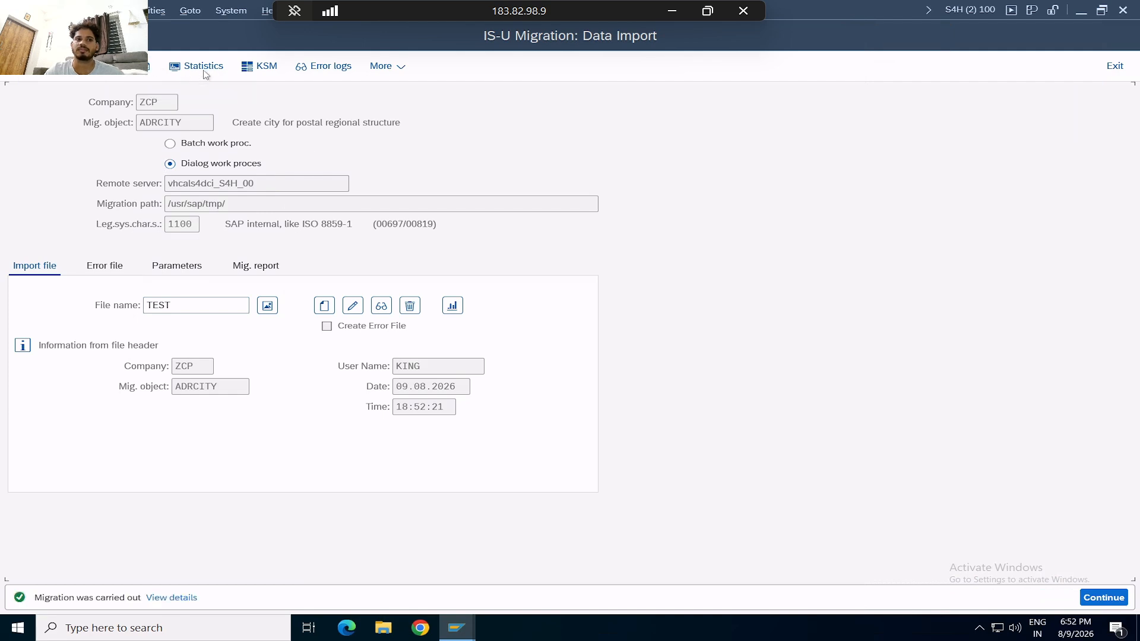
pyautogui.click(198, 69)
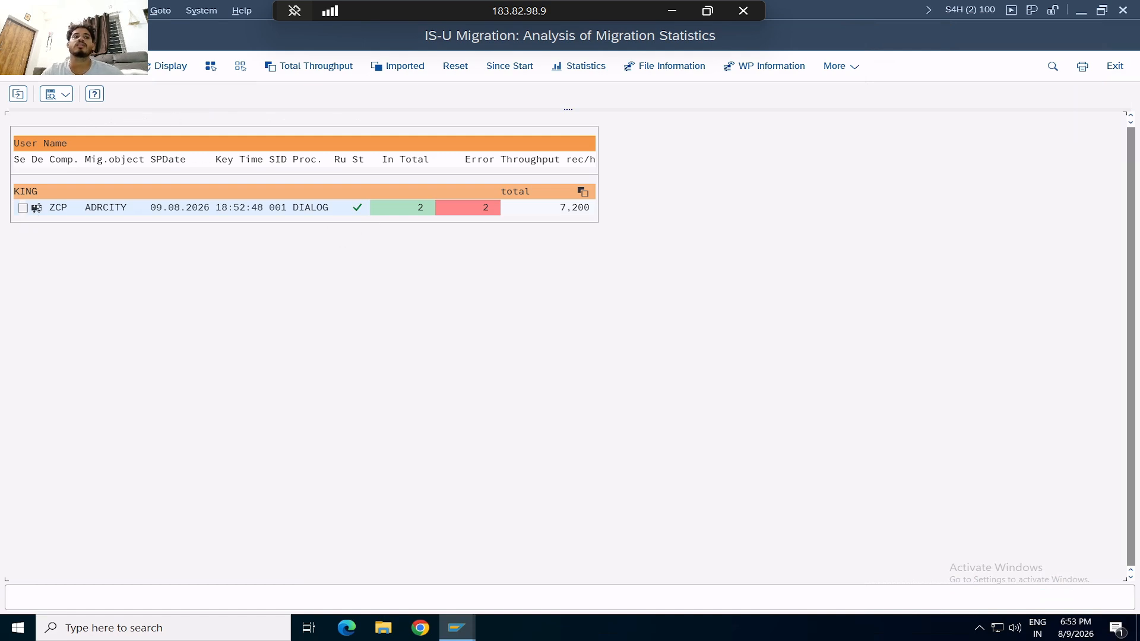
pyautogui.press('F3')
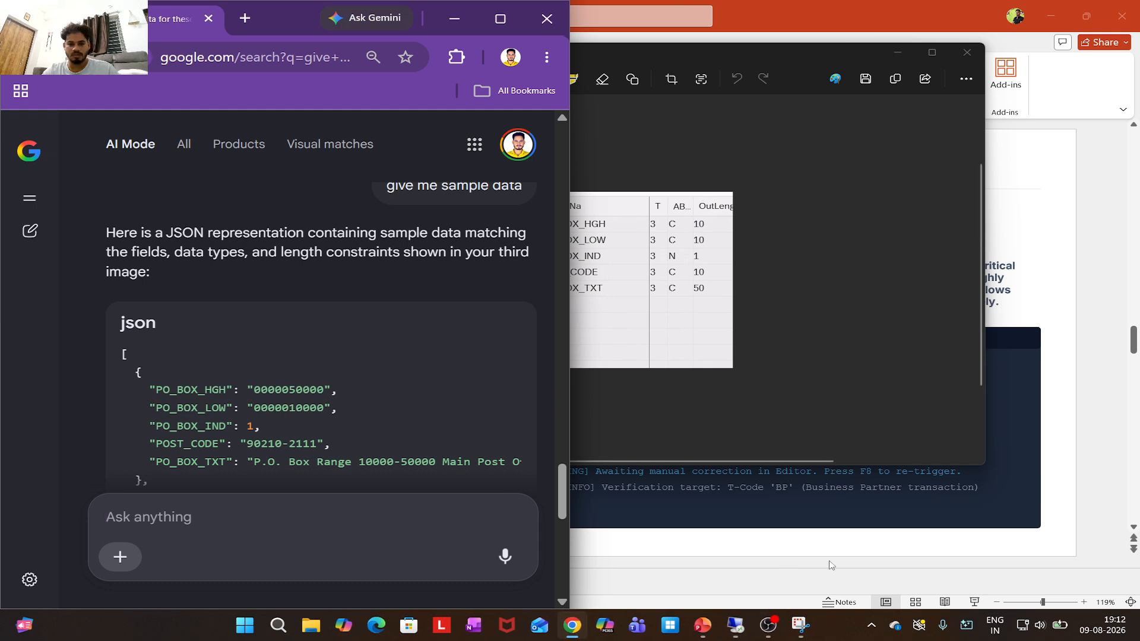
pyautogui.moveTo(757, 634)
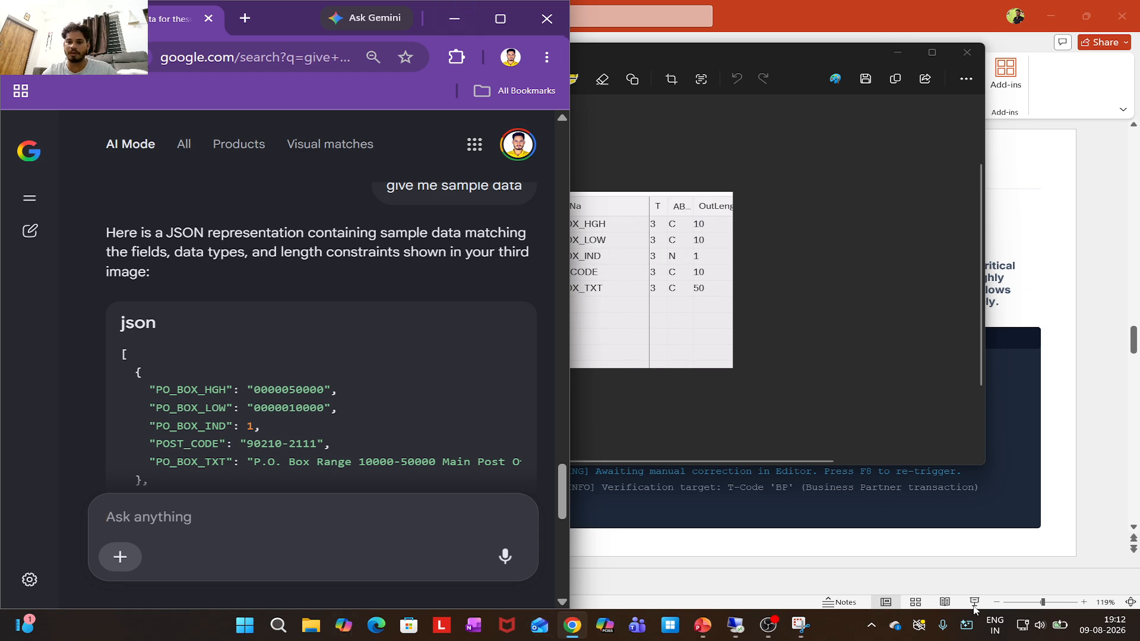
pyautogui.click(781, 638)
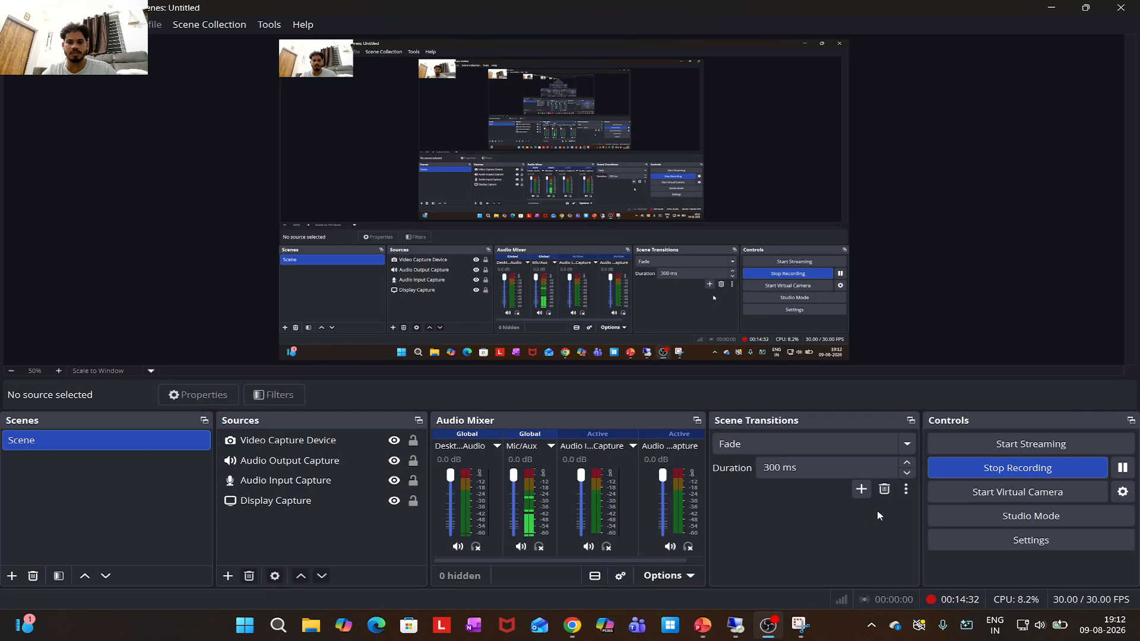